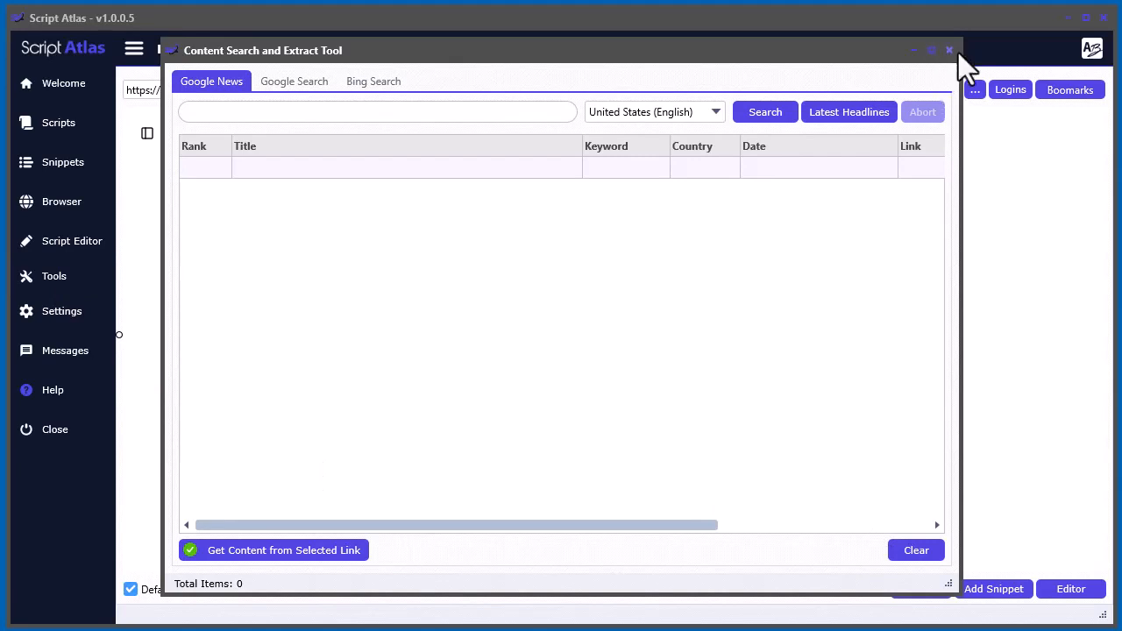
- Close the open search tool and reopen the Content Search and Extract Tool from the Script Editor's Get Content command
{"action": "left_click", "coordinate": [949, 50]}
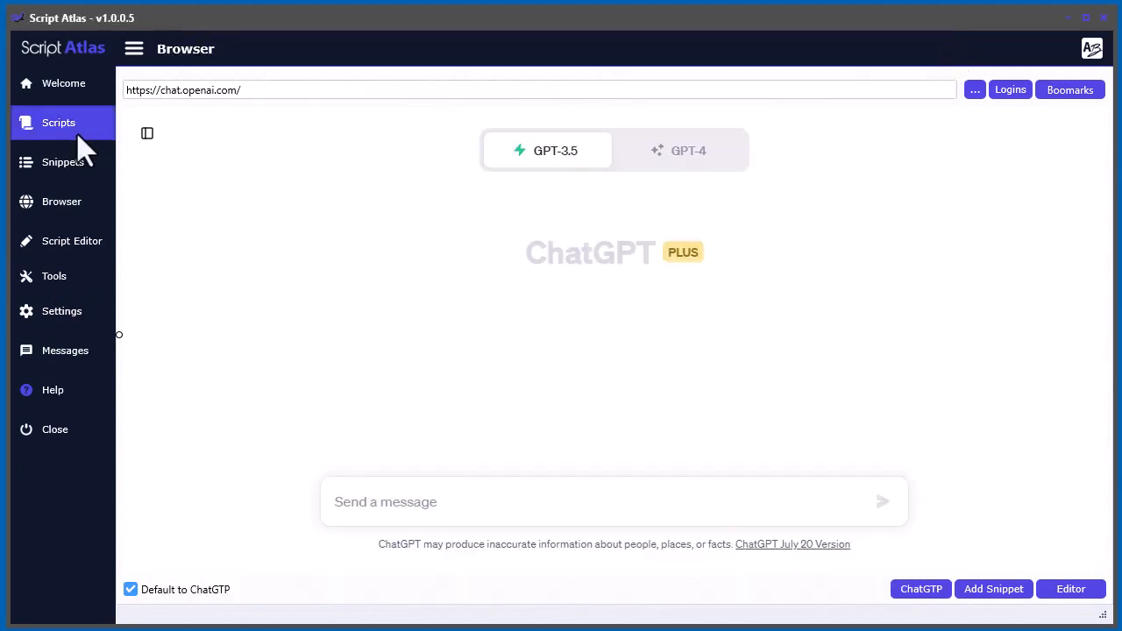
{"action": "left_click", "coordinate": [70, 246]}
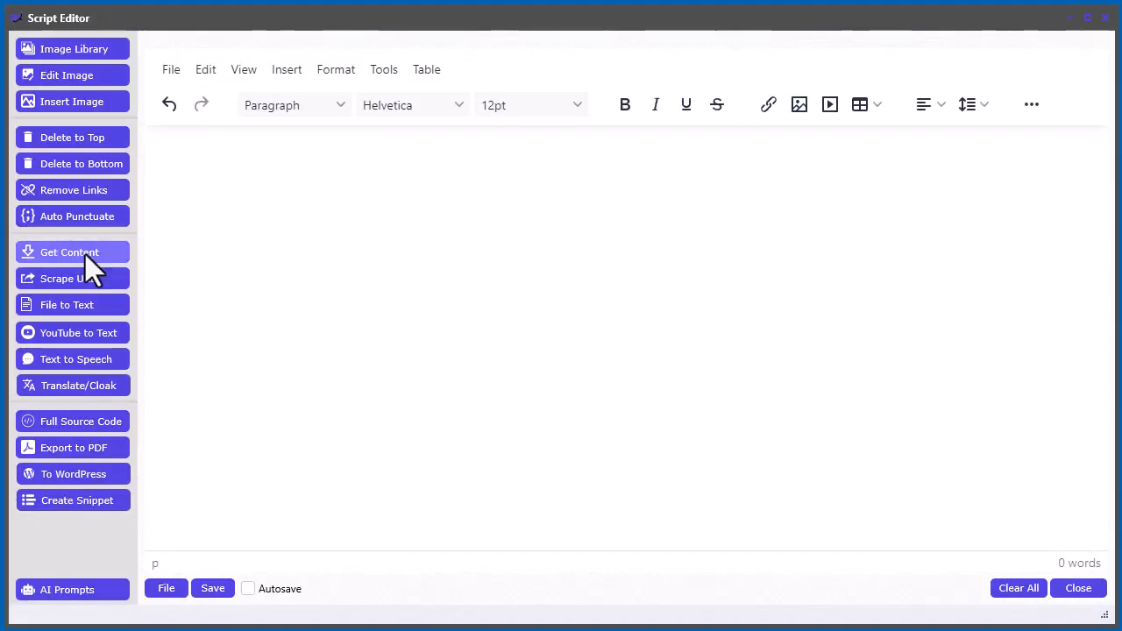
{"action": "left_click", "coordinate": [85, 254]}
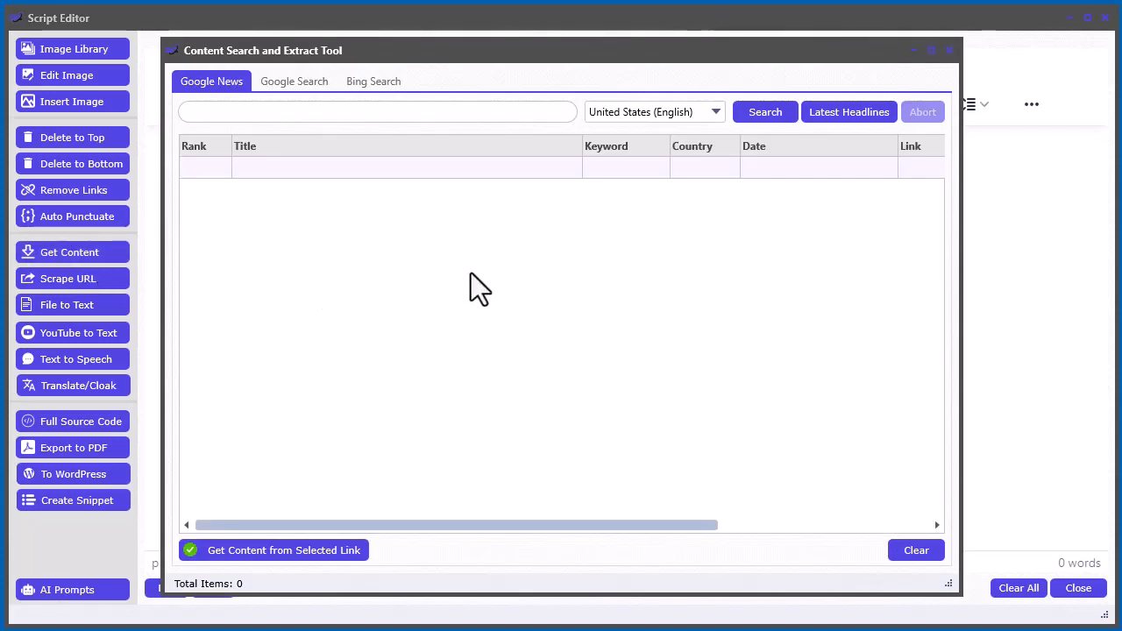
- Minimize the Script Editor and enlarge the Content Search and Extract Tool window to nearly fill the screen
{"action": "left_click", "coordinate": [1070, 20]}
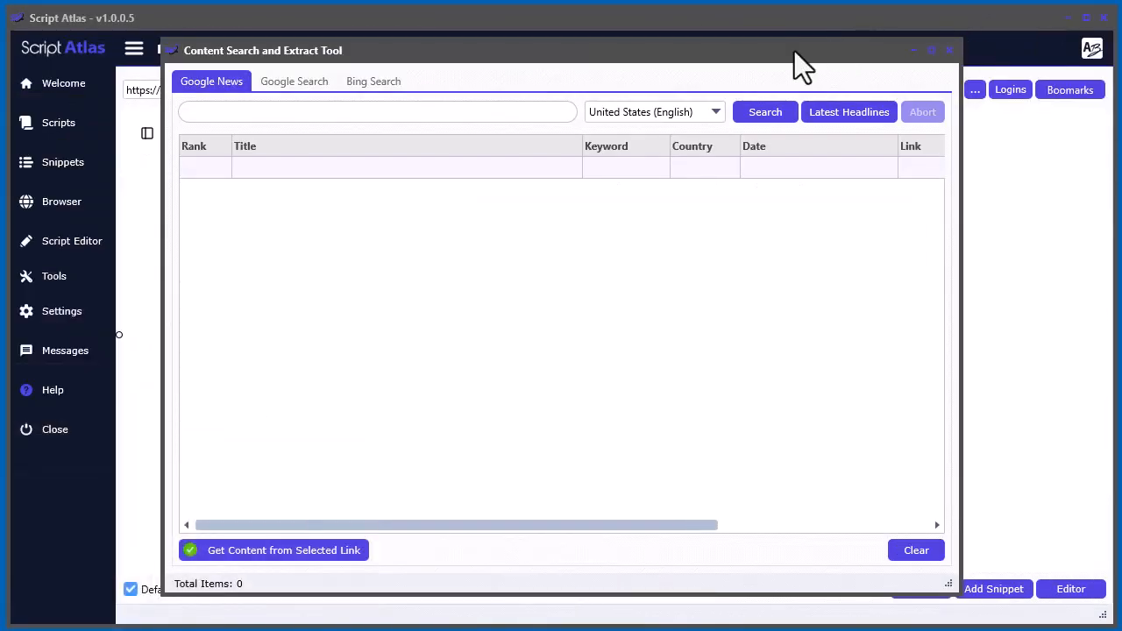
{"action": "left_click_drag", "start_coordinate": [793, 51], "coordinate": [633, 24]}
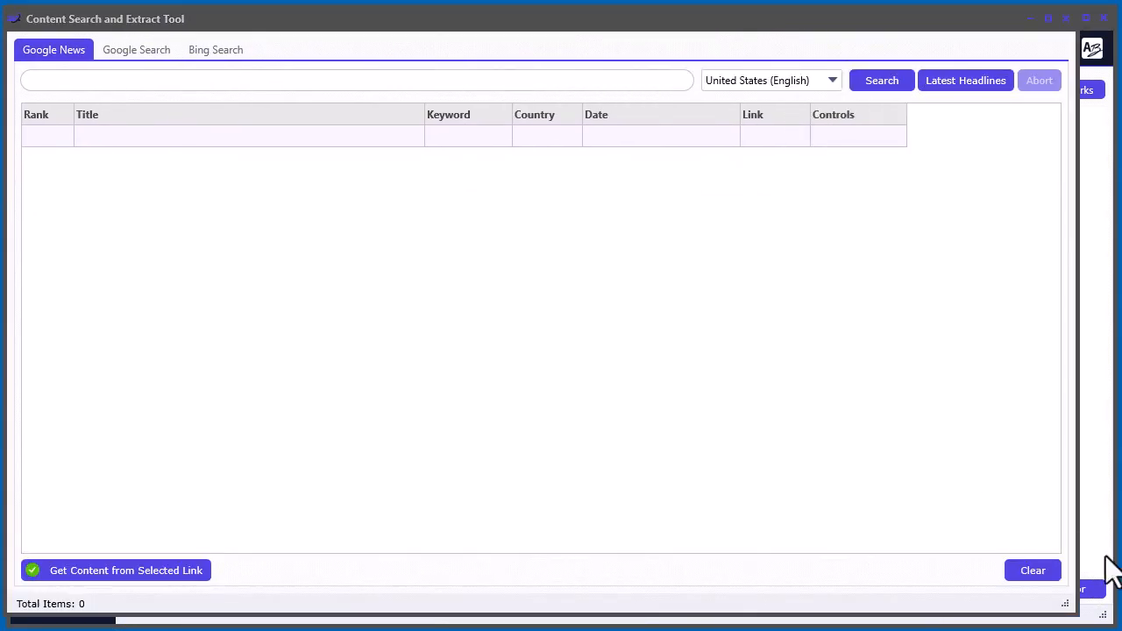
{"action": "left_click_drag", "start_coordinate": [1061, 603], "coordinate": [1108, 617]}
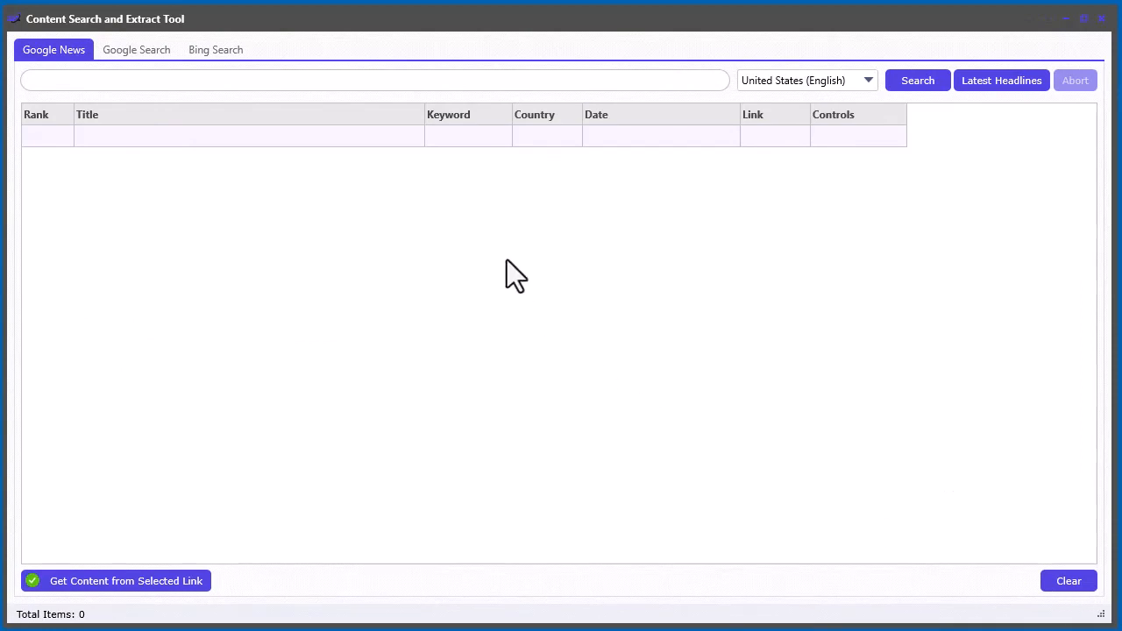
- Examine the Google Search and Bing Search tabs' options before returning to the Google News tab
{"action": "left_click", "coordinate": [268, 81]}
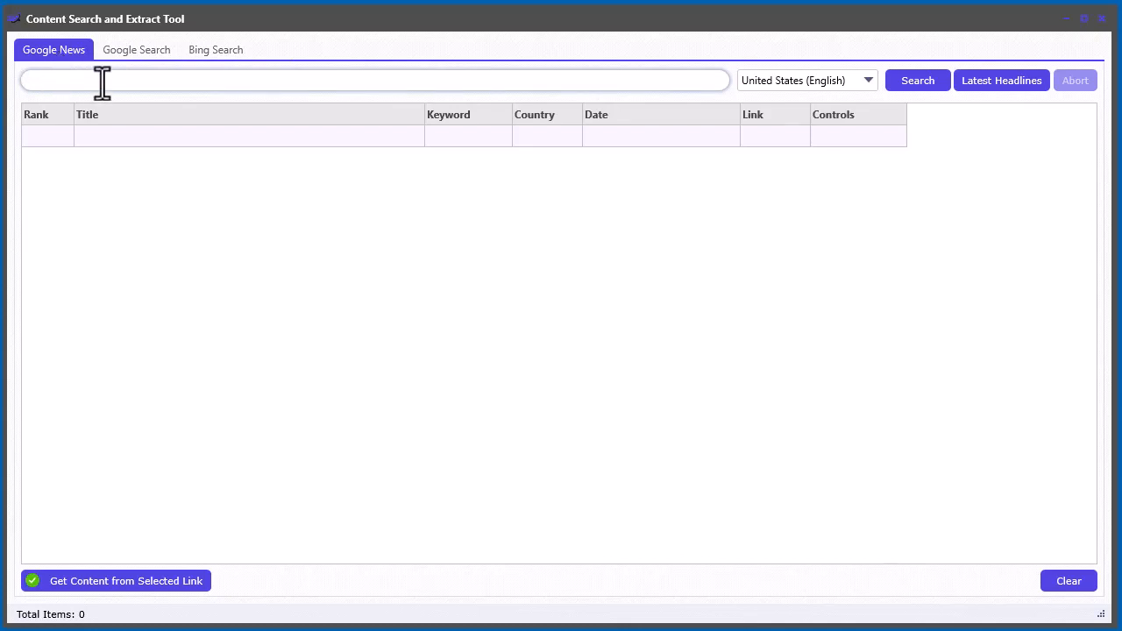
{"action": "left_click", "coordinate": [147, 55]}
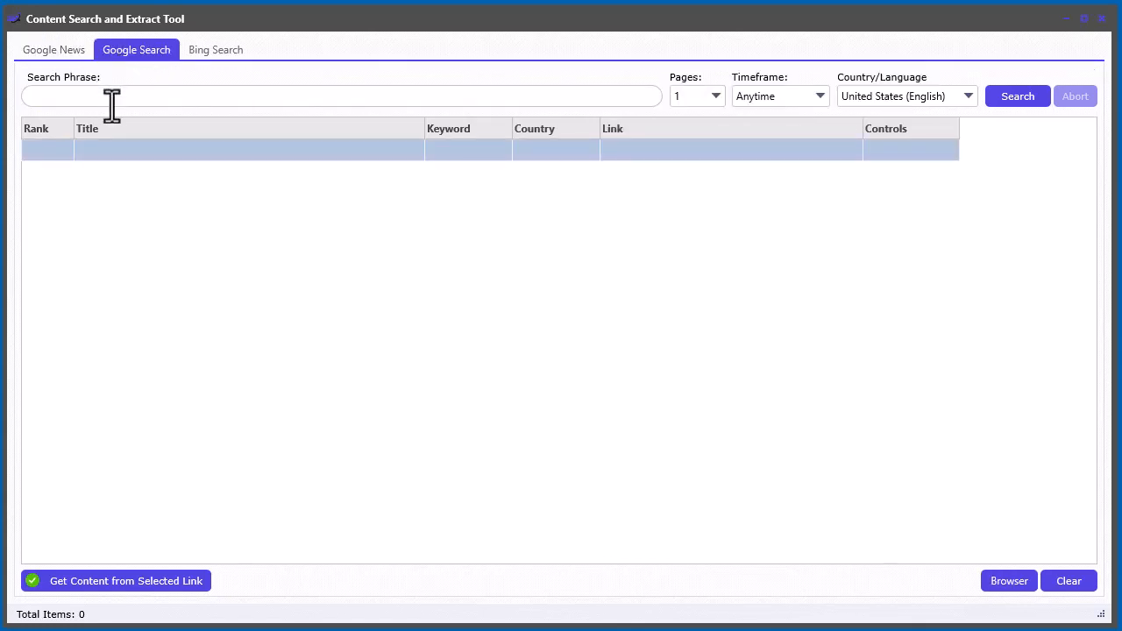
{"action": "left_click", "coordinate": [210, 55]}
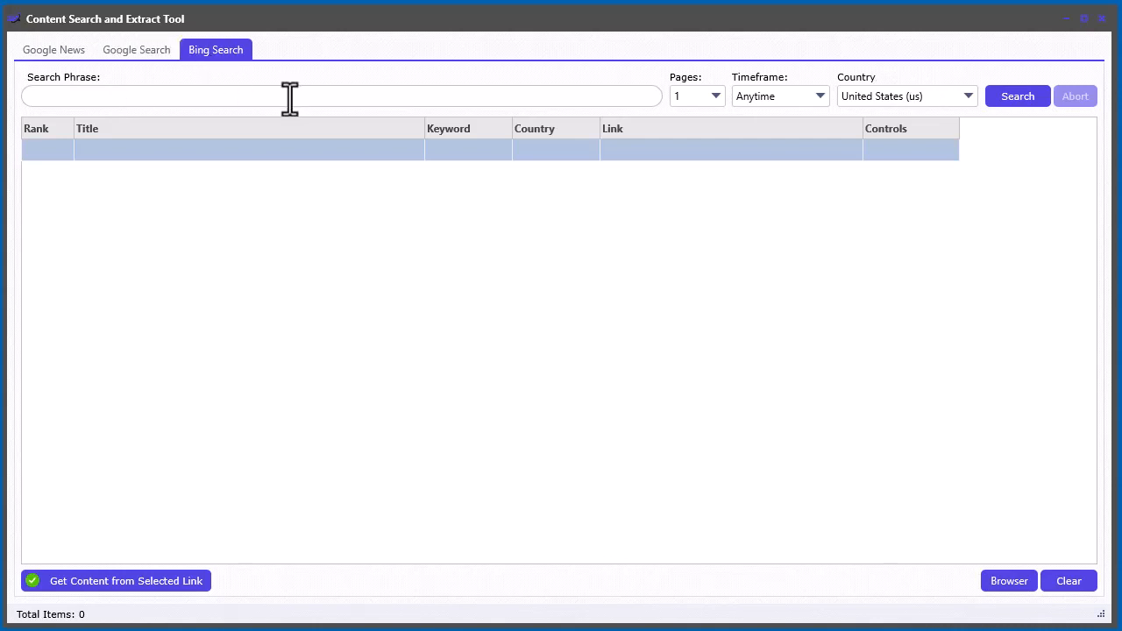
{"action": "left_click", "coordinate": [125, 53]}
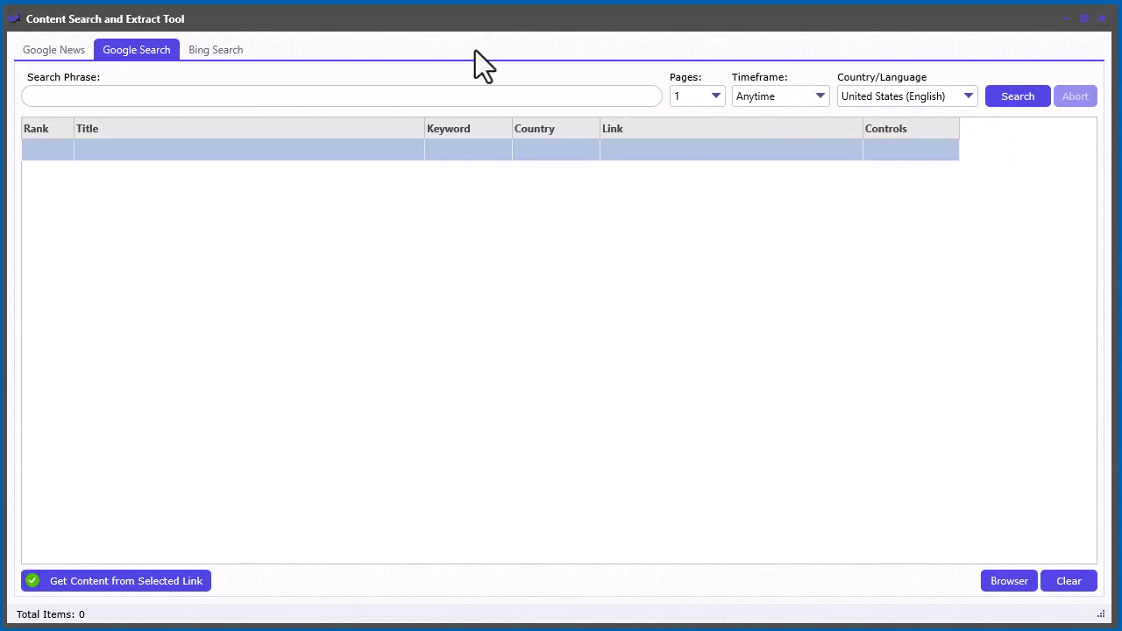
{"action": "left_click", "coordinate": [45, 49]}
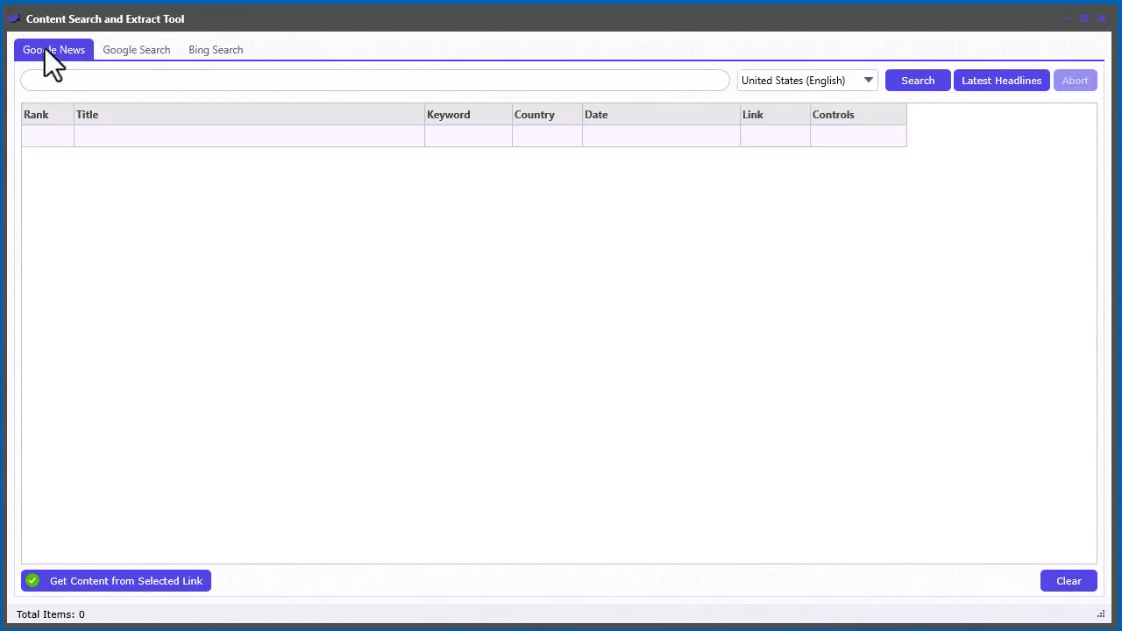
- Search Google News for "how to make money with AI" with the country set to United States (English)
{"action": "left_click", "coordinate": [115, 80]}
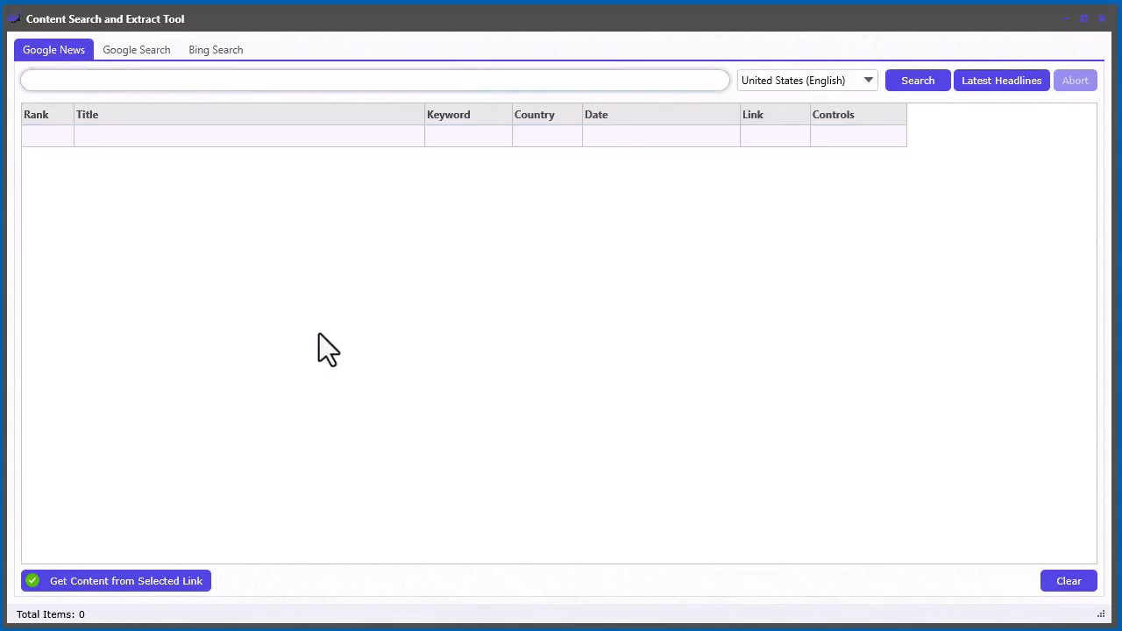
{"action": "type", "text": "how to make money with AI"}
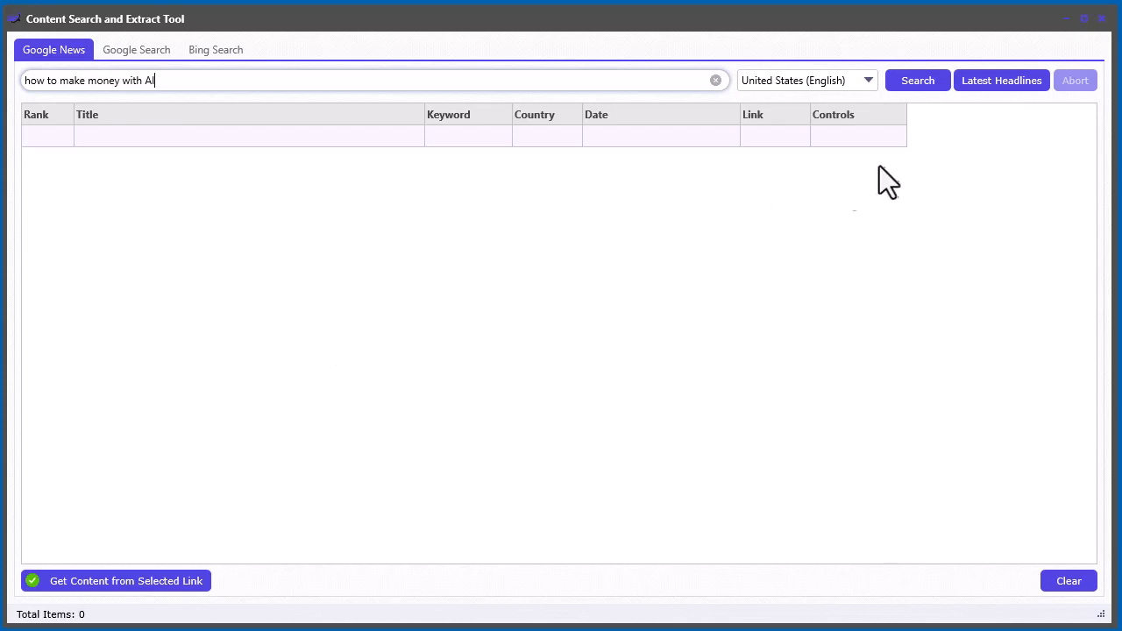
{"action": "left_click", "coordinate": [808, 83]}
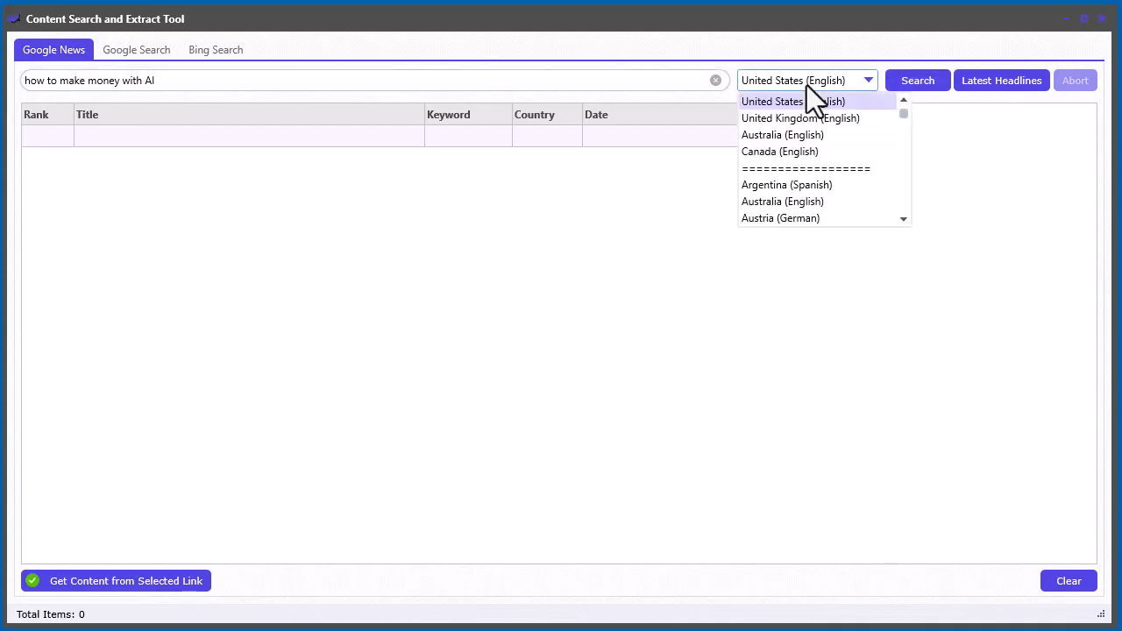
{"action": "left_click", "coordinate": [923, 84]}
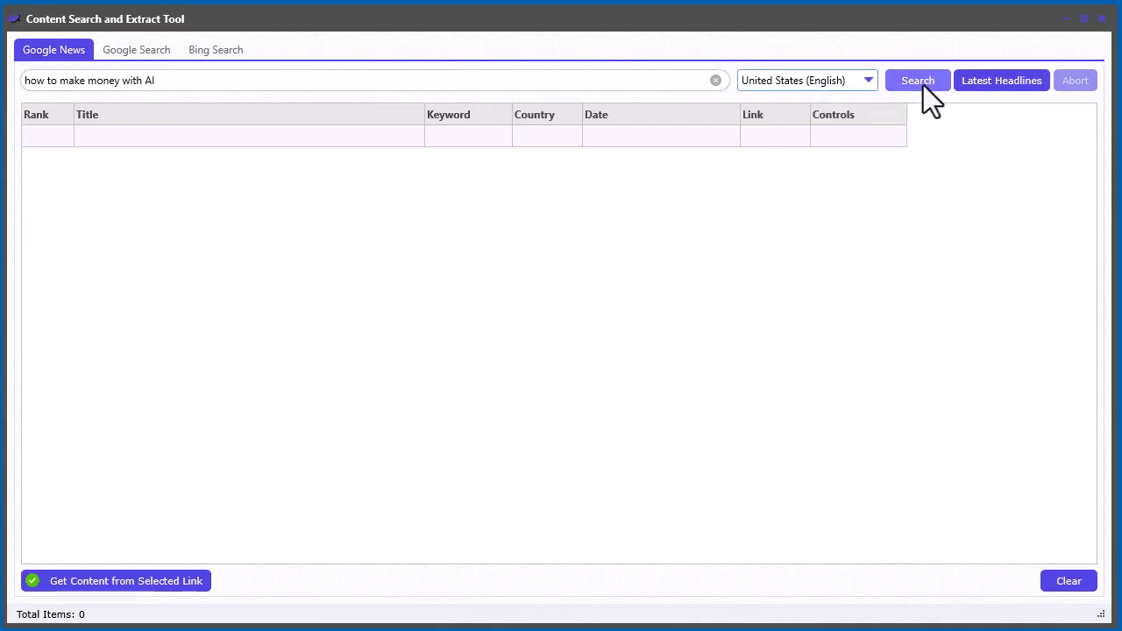
{"action": "left_click", "coordinate": [923, 86]}
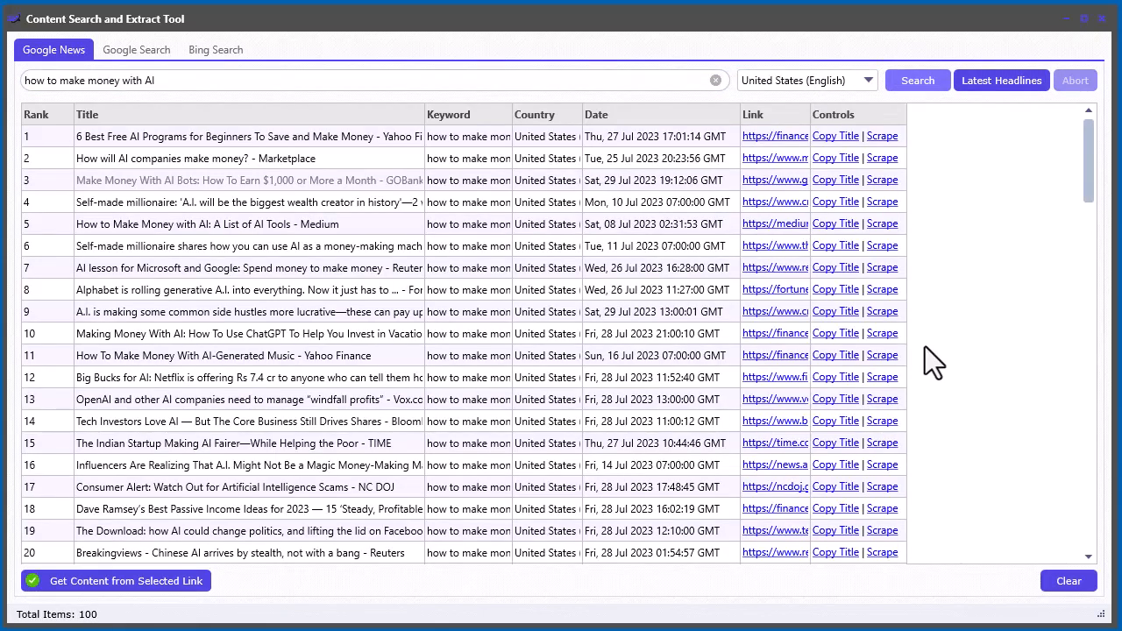
- Browse through the Google News results list, selecting several article titles to read them
{"action": "left_click", "coordinate": [327, 176]}
{"action": "left_click", "coordinate": [320, 157]}
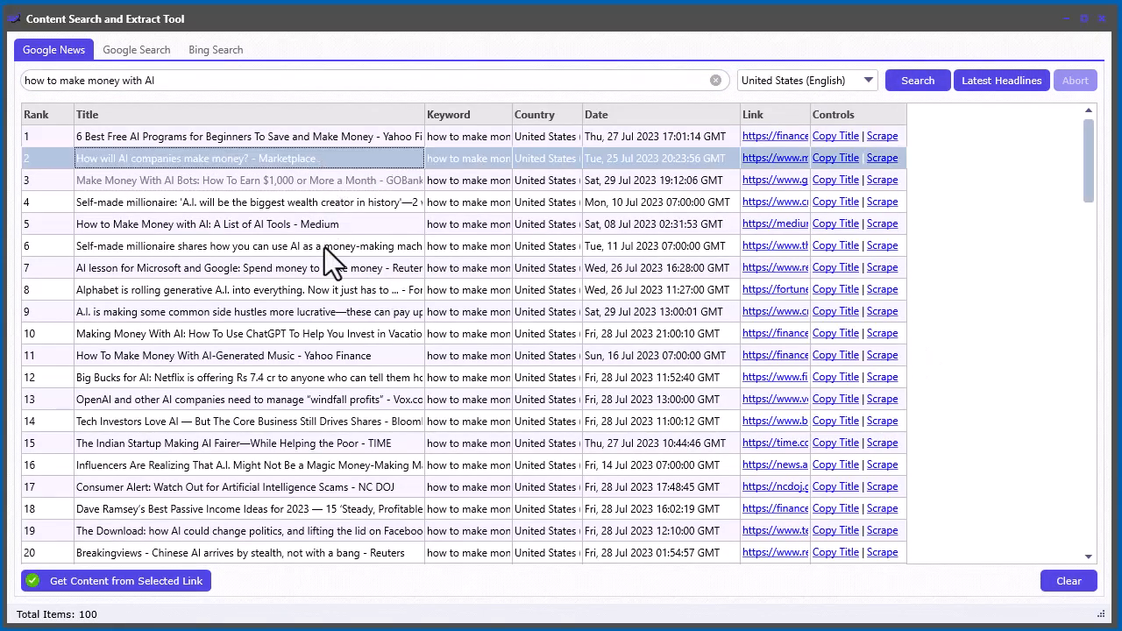
{"action": "left_click", "coordinate": [325, 248]}
{"action": "left_click", "coordinate": [312, 420]}
{"action": "key", "text": "Page_Down"}
{"action": "key", "text": "Page_Down"}
{"action": "key", "text": "Page_Down"}
{"action": "key", "text": "Page_Down"}
{"action": "key", "text": "Page_Down"}
{"action": "key", "text": "Page_Down"}
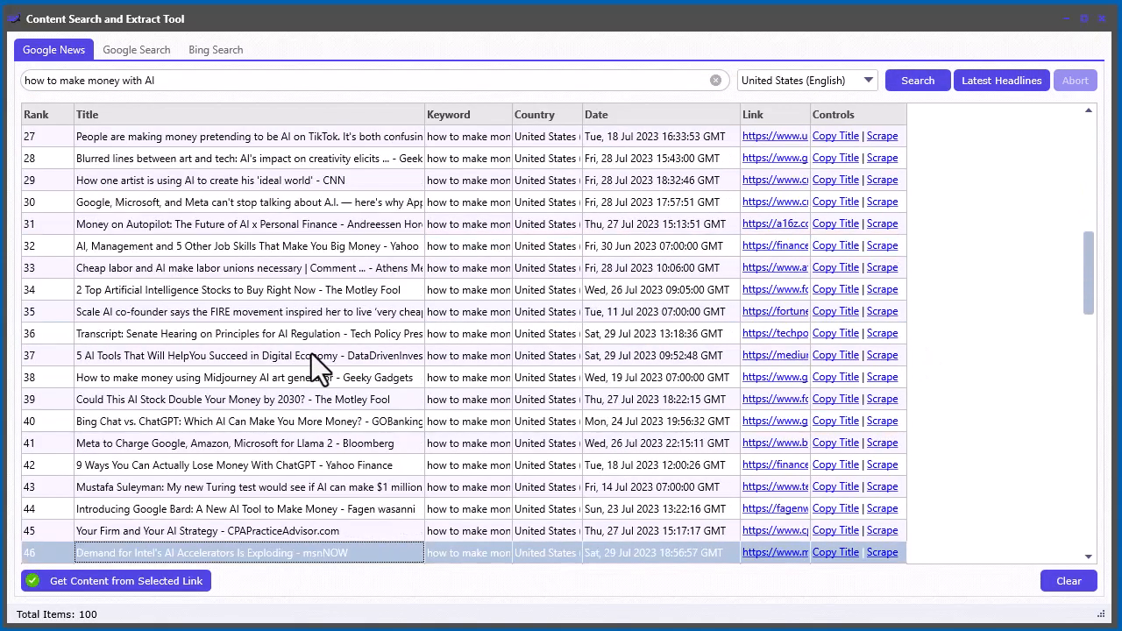
{"action": "key", "text": "Page_Up"}
{"action": "key", "text": "Page_Up"}
{"action": "key", "text": "Page_Up"}
{"action": "key", "text": "Page_Up"}
{"action": "key", "text": "Page_Up"}
{"action": "key", "text": "Page_Up"}
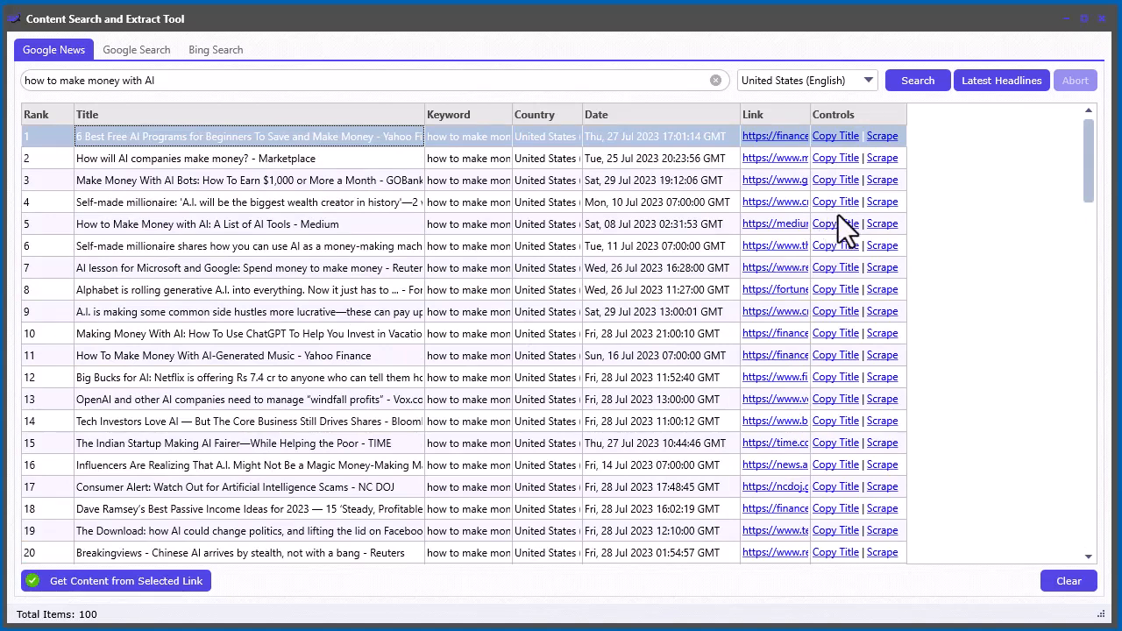
{"action": "left_click", "coordinate": [264, 205]}
{"action": "left_click", "coordinate": [172, 225]}
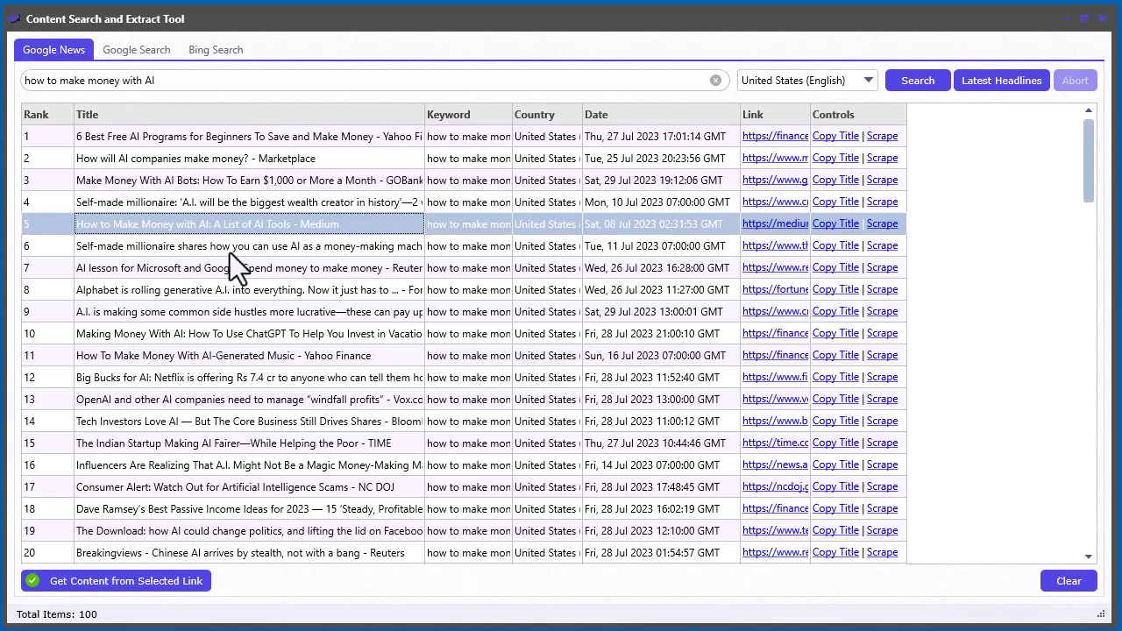
{"action": "left_click", "coordinate": [330, 249]}
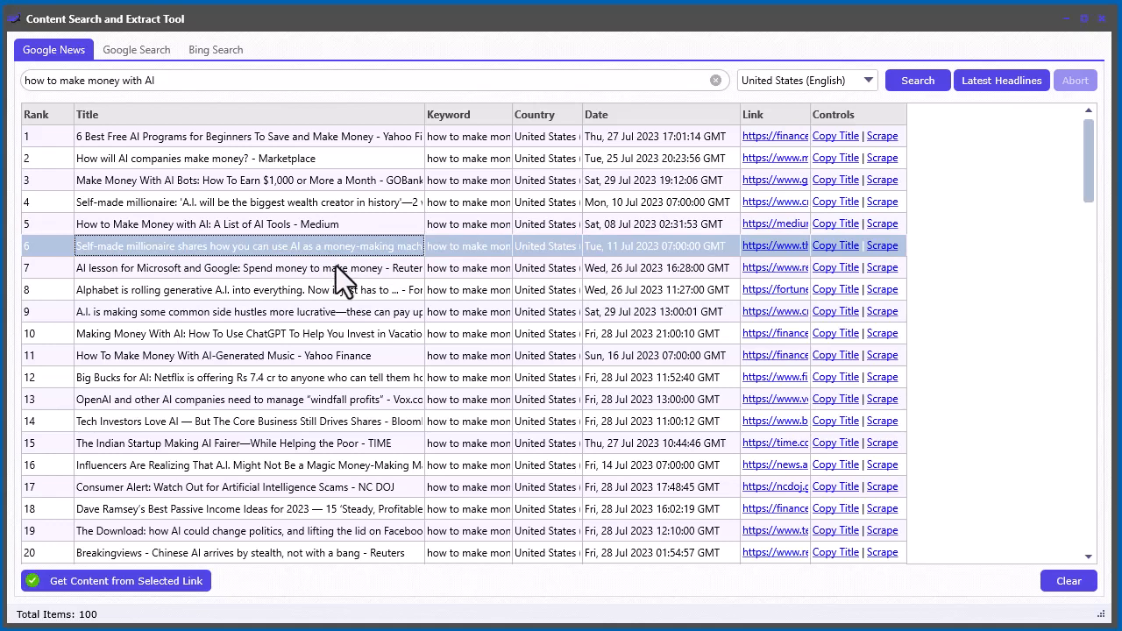
{"action": "left_click", "coordinate": [333, 267]}
{"action": "left_click", "coordinate": [265, 245]}
{"action": "left_click", "coordinate": [238, 269]}
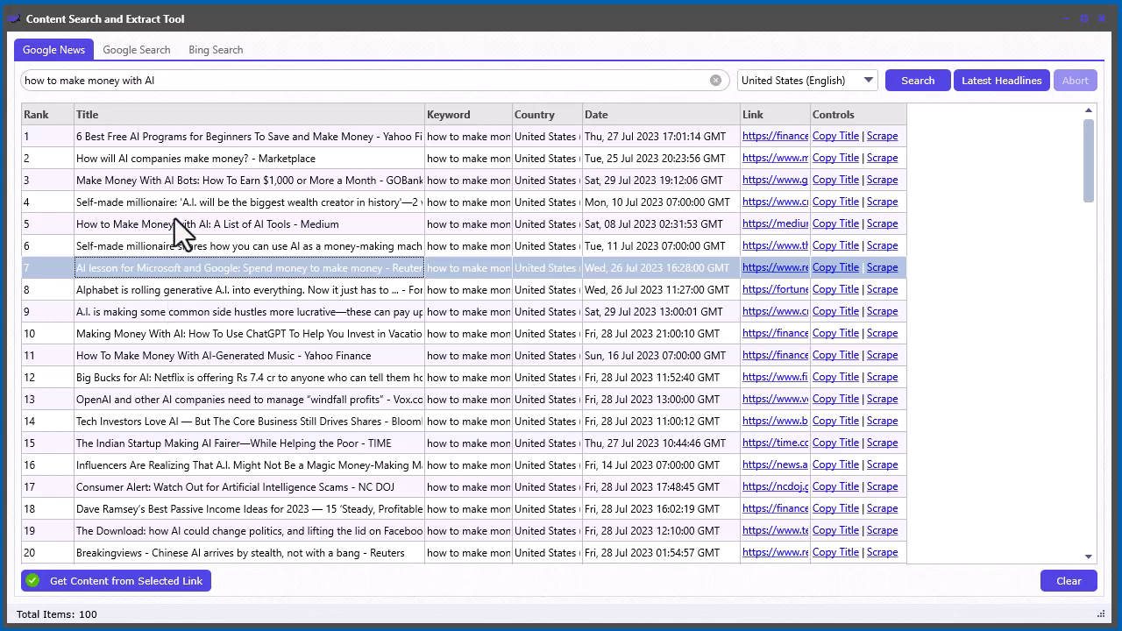
- Extract the content of the first result, "6 Best Free AI Programs for Beginners To Save and Make Money", into the editor
{"action": "left_click", "coordinate": [184, 137]}
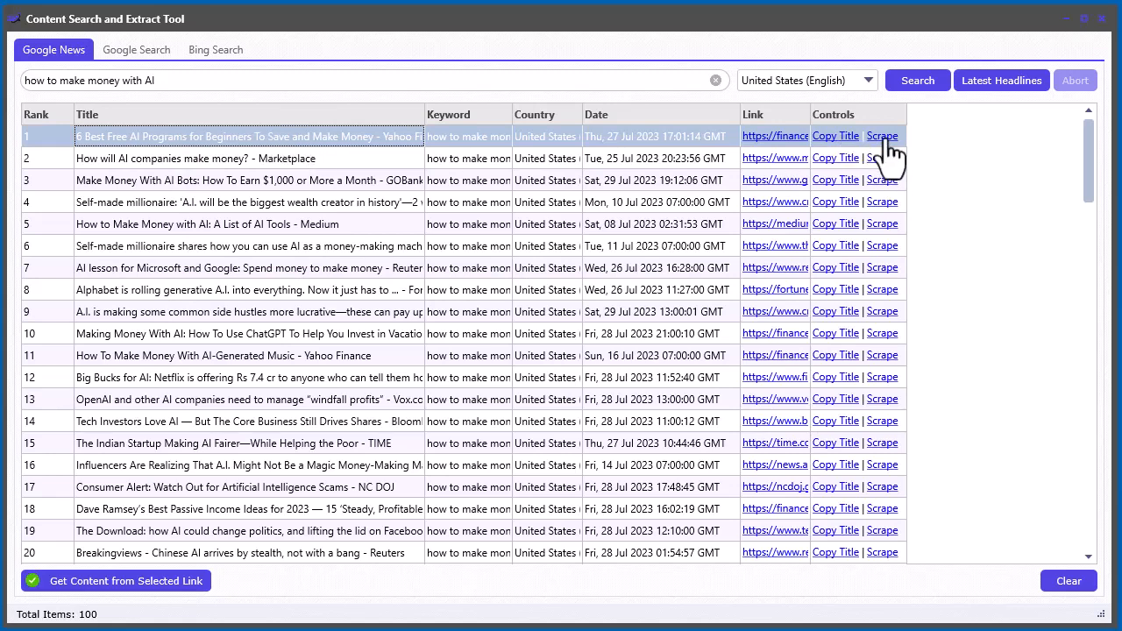
{"action": "left_click", "coordinate": [131, 584]}
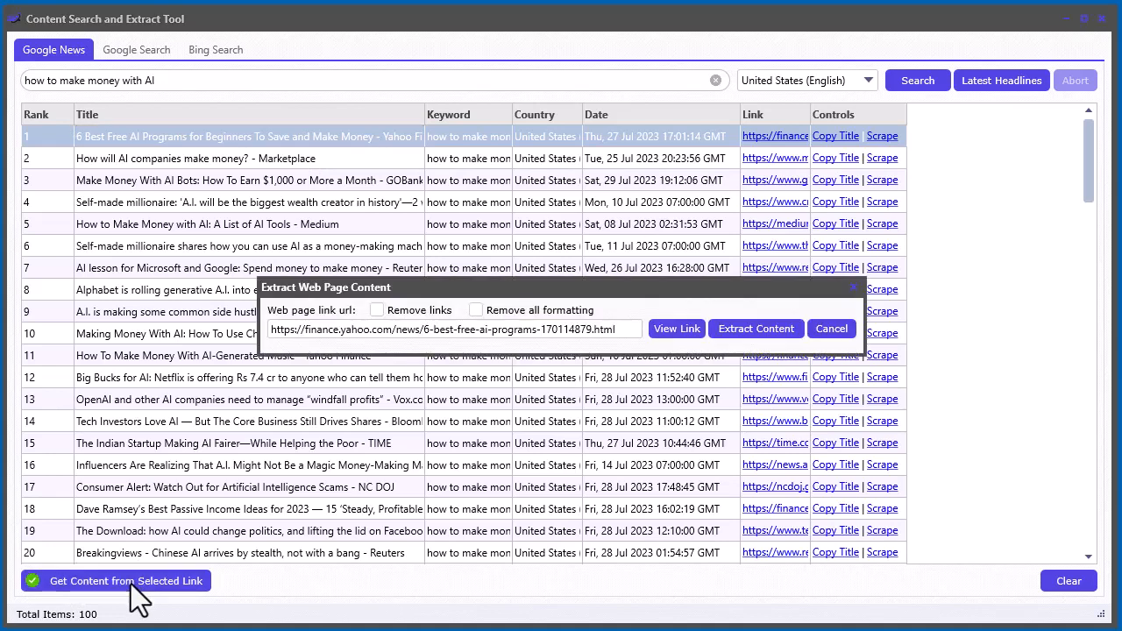
{"action": "mouse_move", "coordinate": [590, 287]}
{"action": "left_mouse_down"}
{"action": "mouse_move", "coordinate": [603, 279]}
{"action": "mouse_move", "coordinate": [583, 285]}
{"action": "left_mouse_up"}
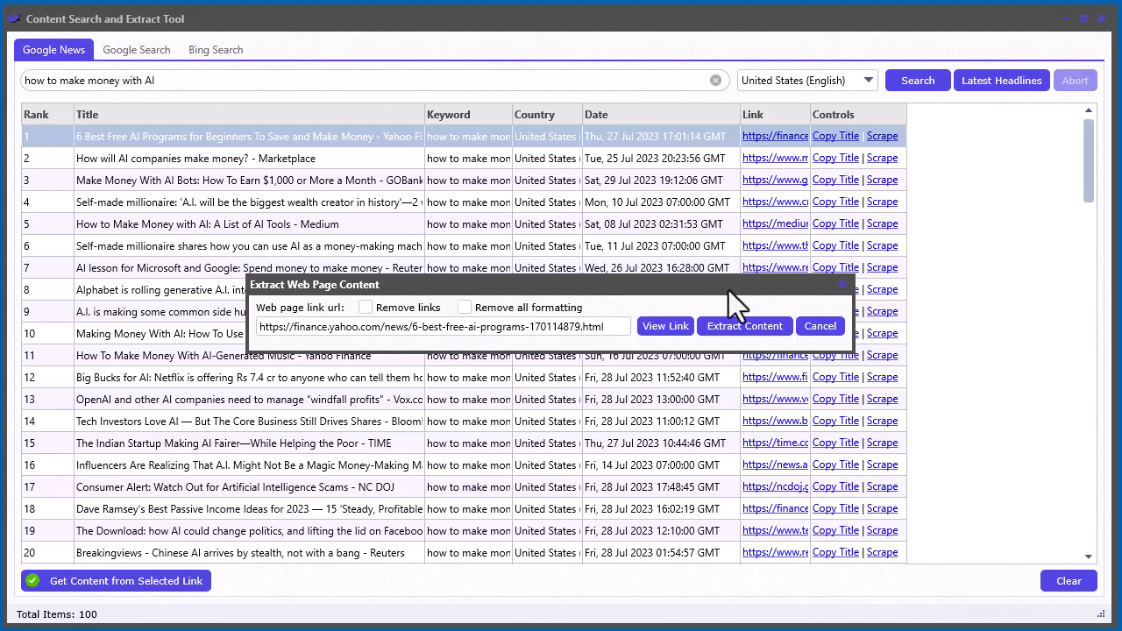
{"action": "left_click", "coordinate": [734, 328]}
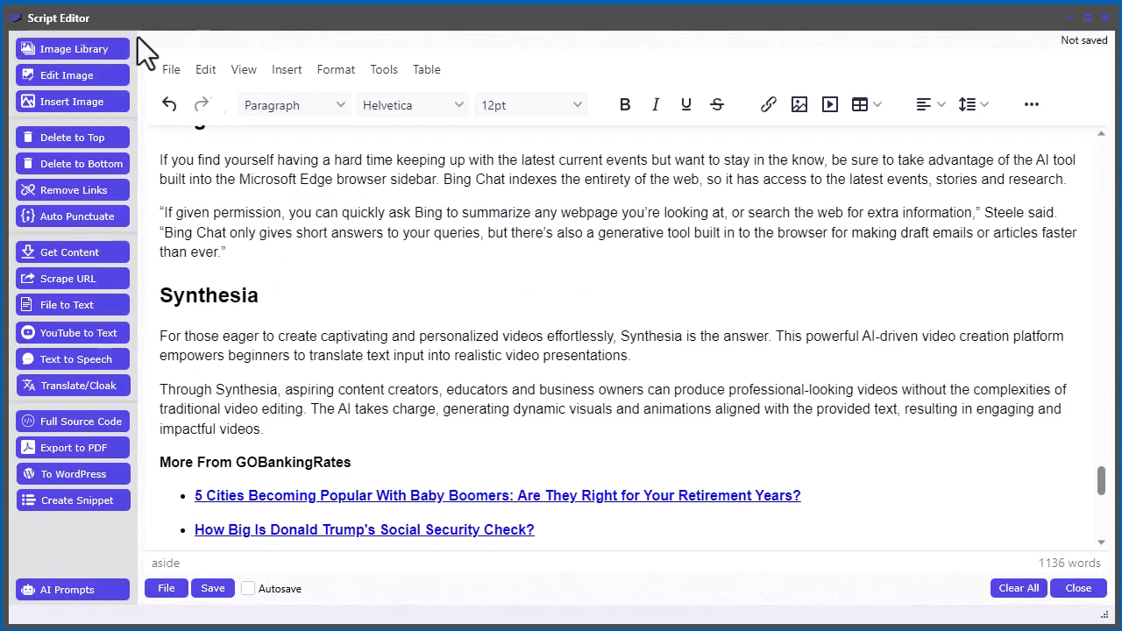
- Delete everything above the "6 Best Free AI Programs for Beginners To Save and Make Money" heading
{"action": "left_click_drag", "start_coordinate": [1101, 488], "coordinate": [1102, 156]}
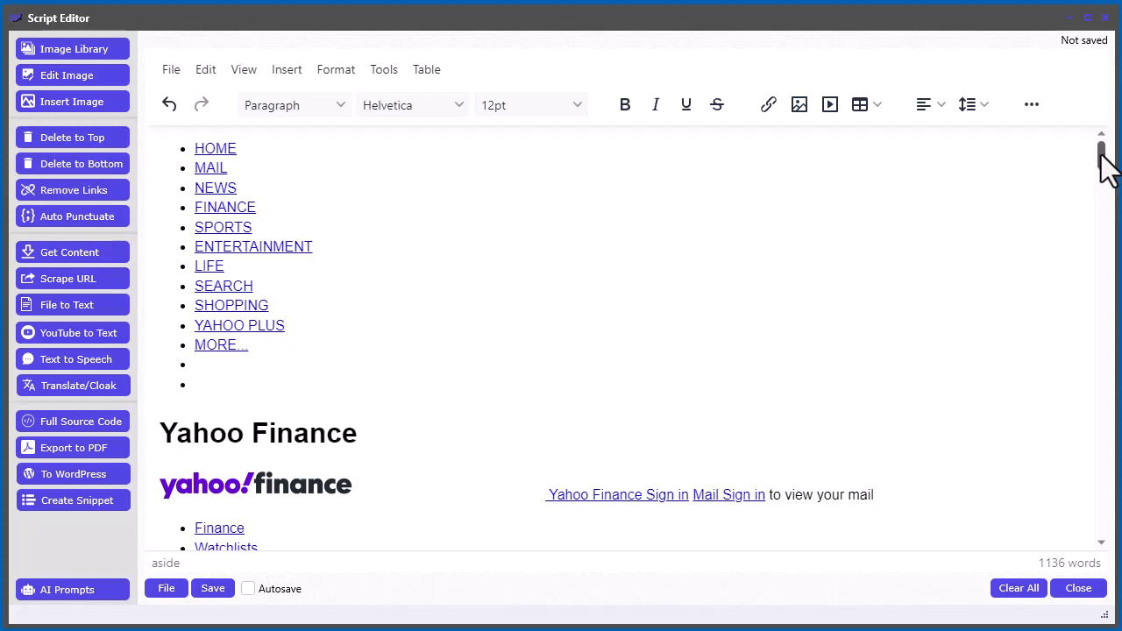
{"action": "left_click_drag", "start_coordinate": [1101, 154], "coordinate": [1097, 368]}
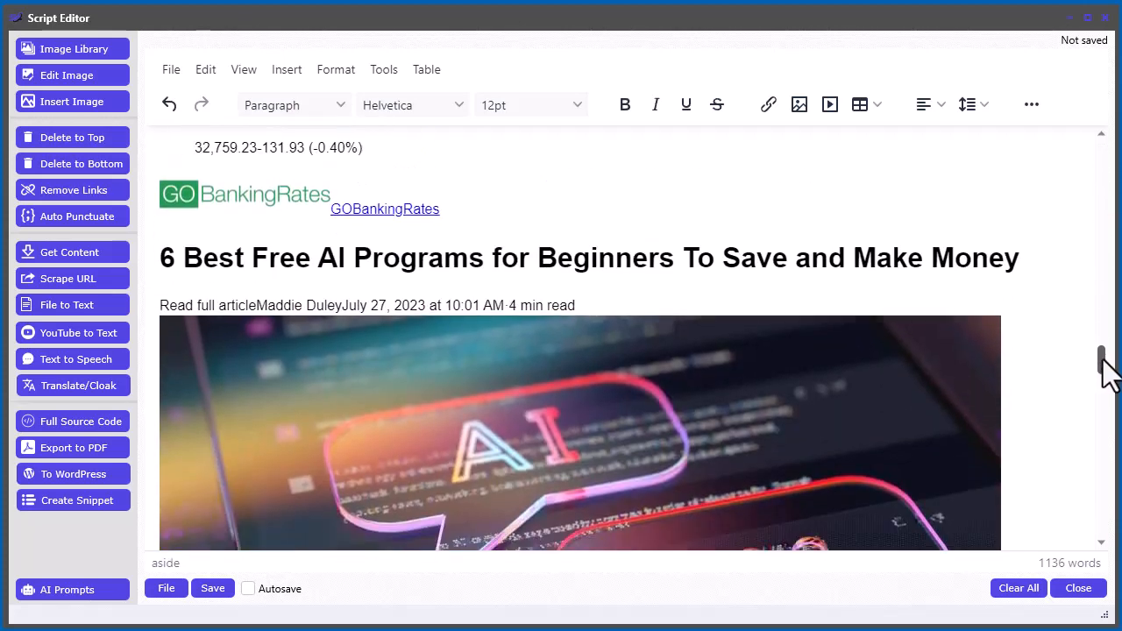
{"action": "left_click", "coordinate": [158, 270]}
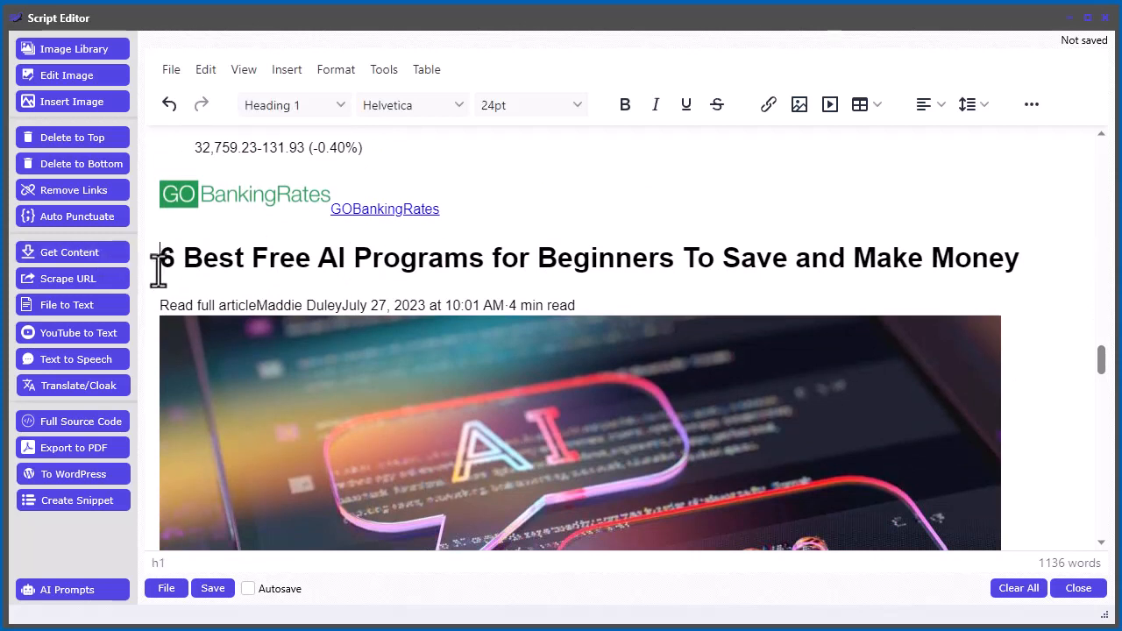
{"action": "left_click", "coordinate": [85, 135]}
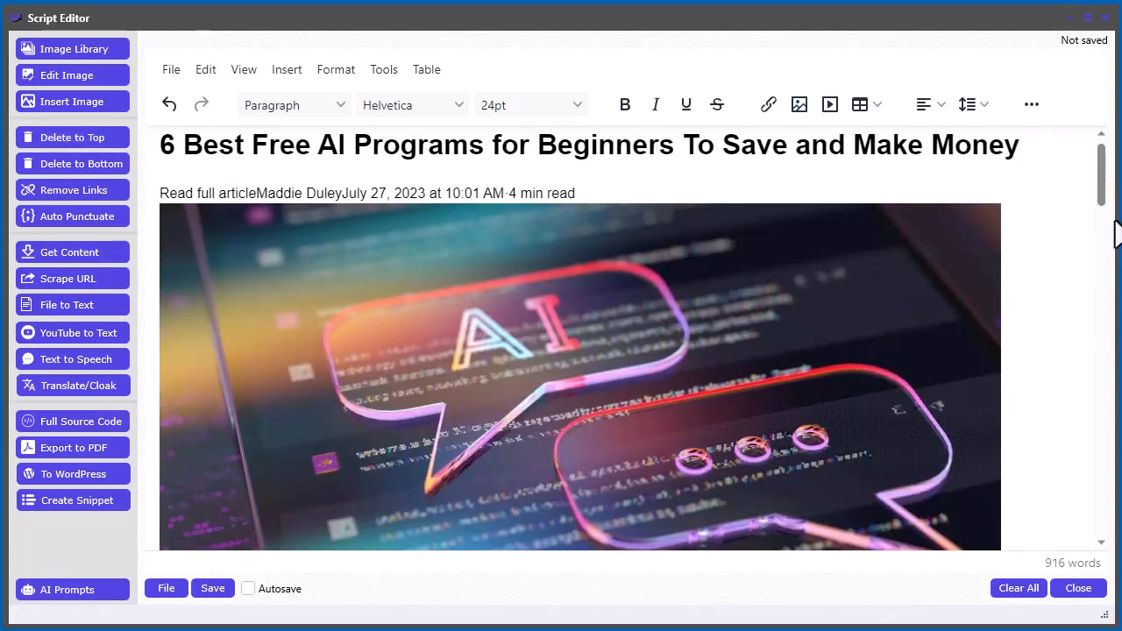
- Delete everything from the "More From GOBankingRates" line to the end of the article
{"action": "left_click_drag", "start_coordinate": [1103, 180], "coordinate": [1098, 451]}
{"action": "left_click", "coordinate": [231, 290]}
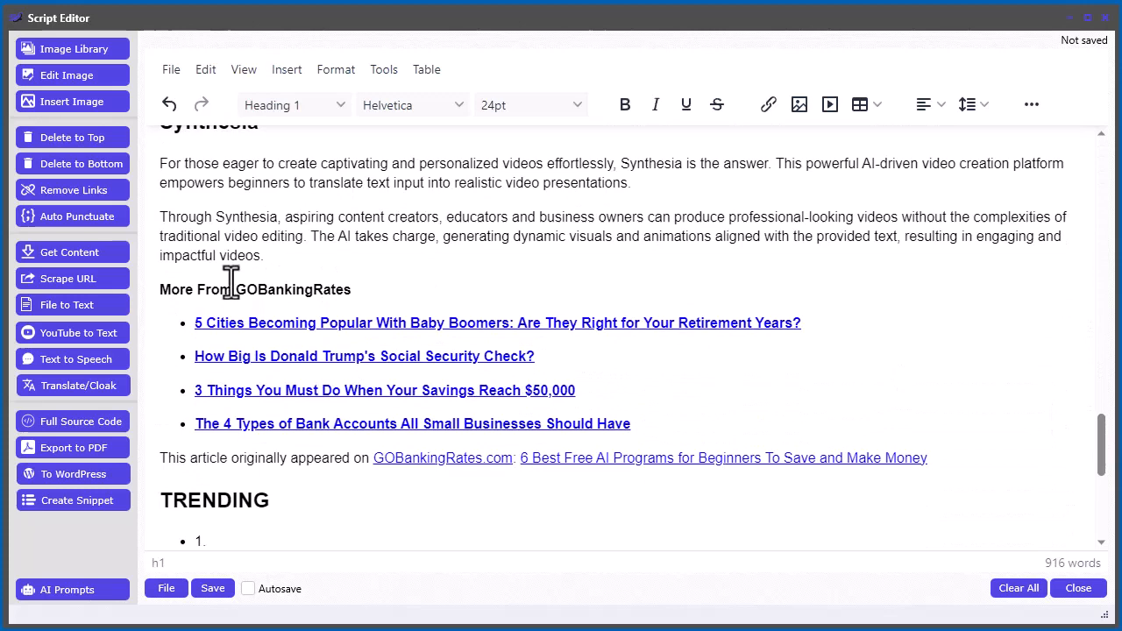
{"action": "left_click", "coordinate": [162, 294]}
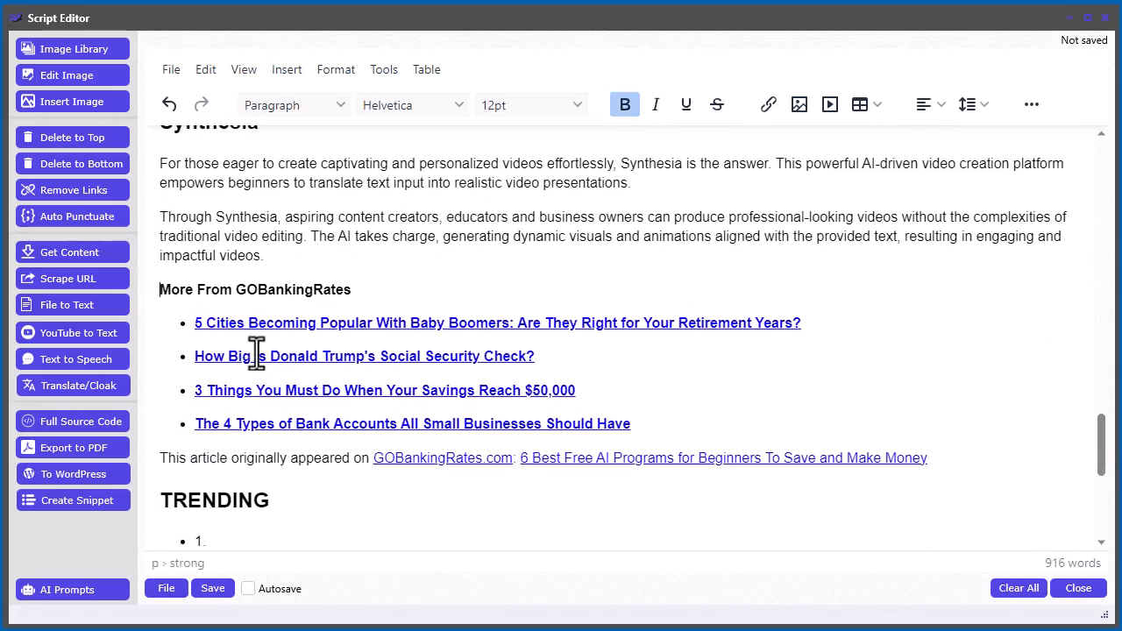
{"action": "left_click", "coordinate": [87, 167]}
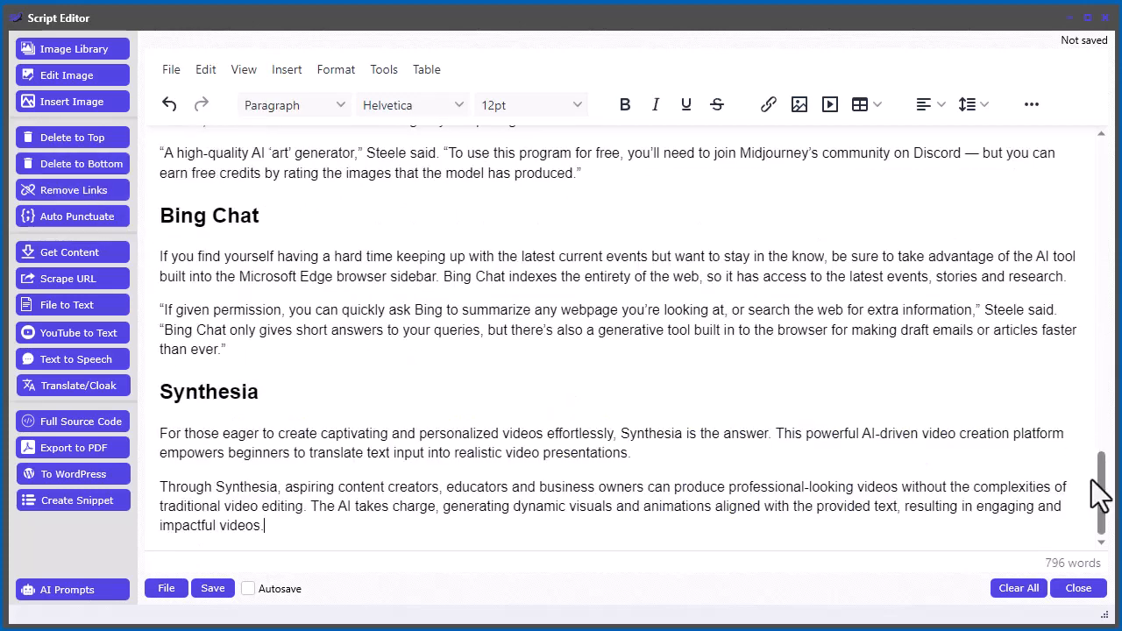
- Scroll back up through the trimmed article to review it
{"action": "left_click_drag", "start_coordinate": [1102, 486], "coordinate": [1092, 245]}
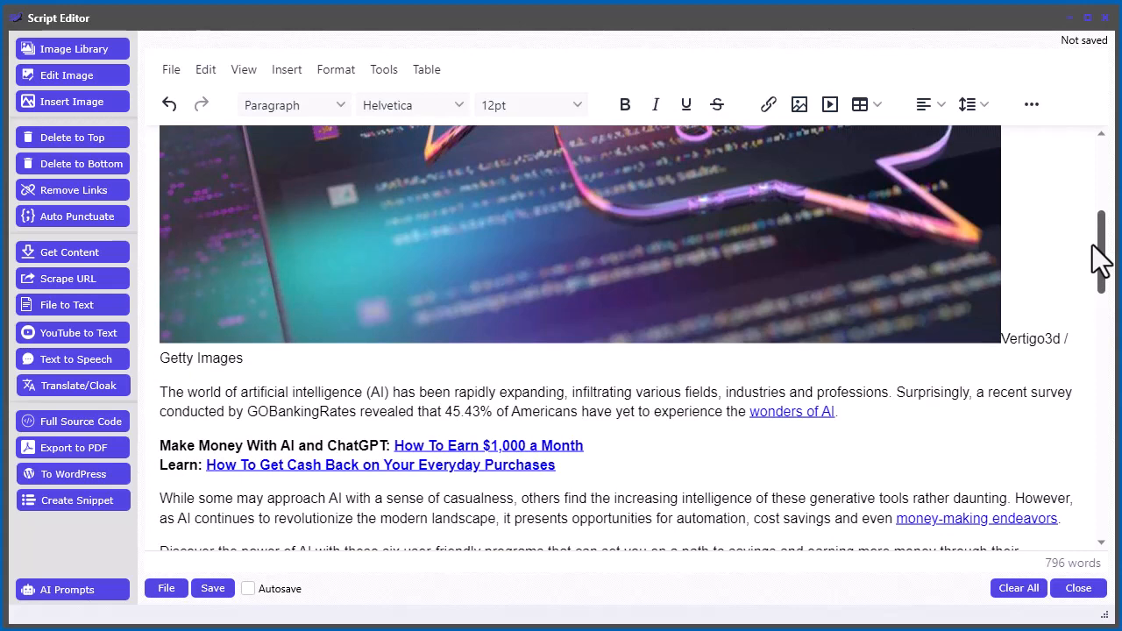
{"action": "left_click_drag", "start_coordinate": [1093, 245], "coordinate": [1105, 163]}
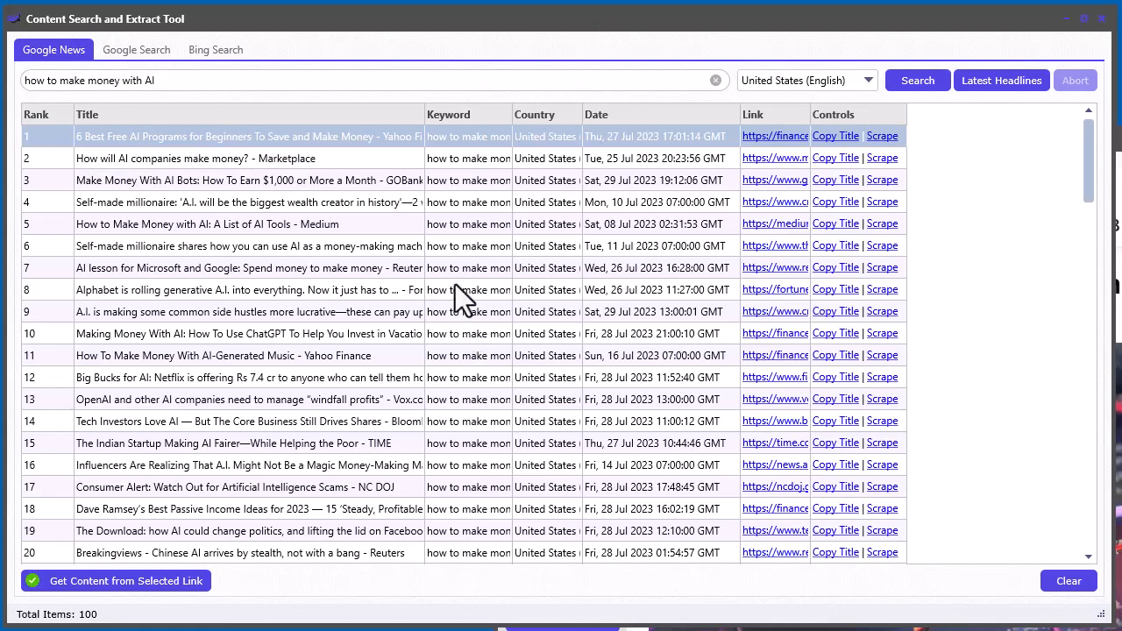
{"action": "left_click_drag", "start_coordinate": [190, 79], "coordinate": [26, 80]}
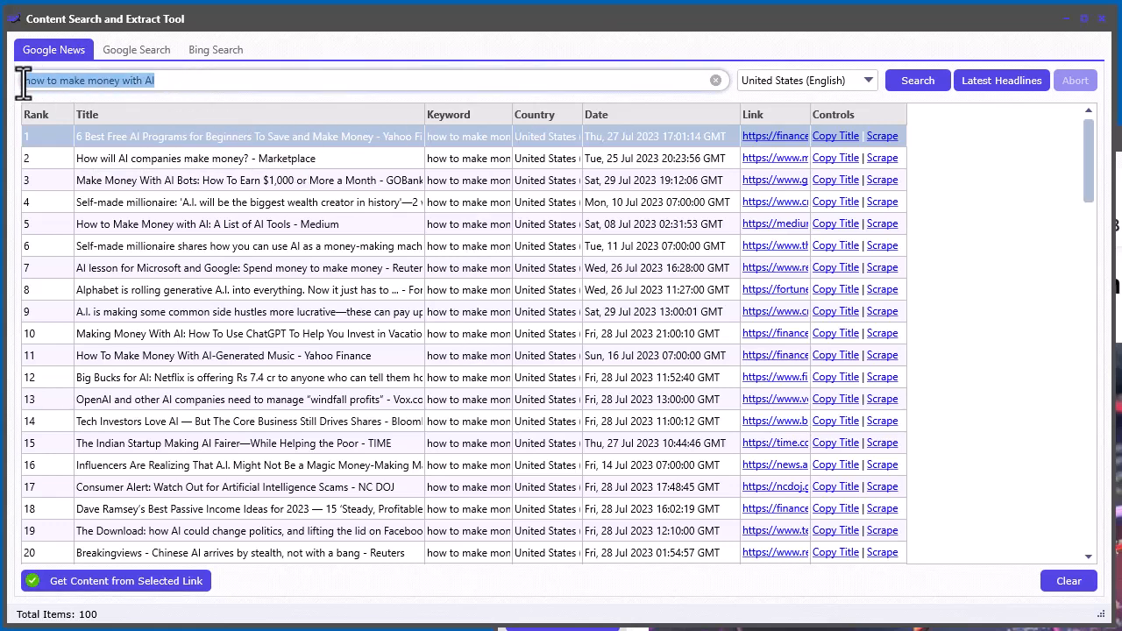
{"action": "left_click", "coordinate": [302, 320]}
{"action": "left_click", "coordinate": [265, 139]}
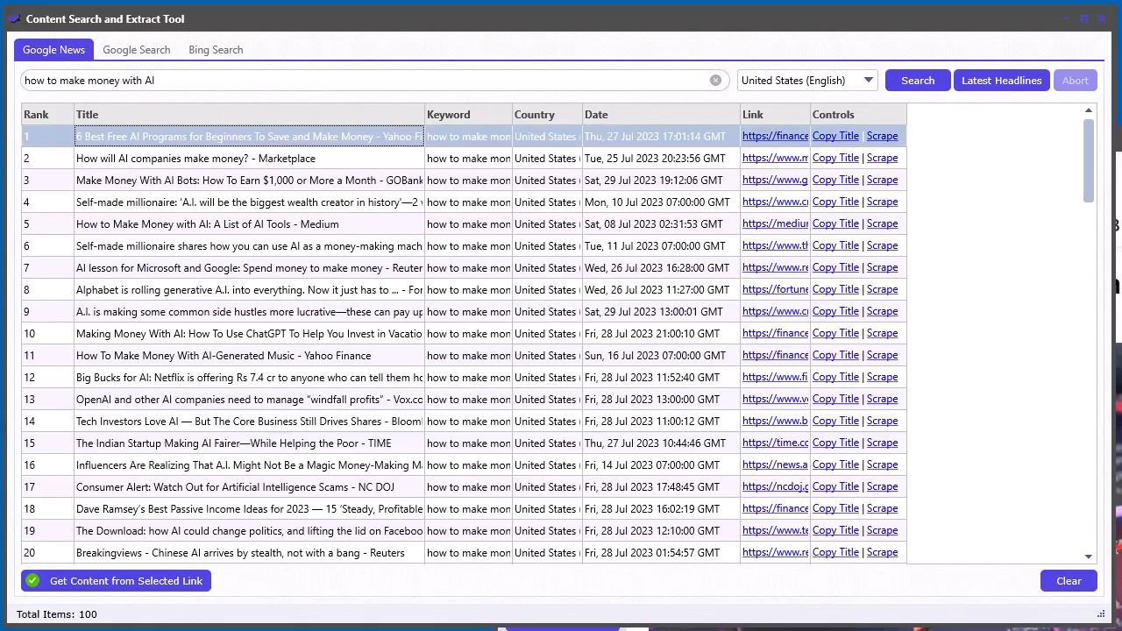
{"action": "left_click_drag", "start_coordinate": [1121, 138], "coordinate": [866, 13]}
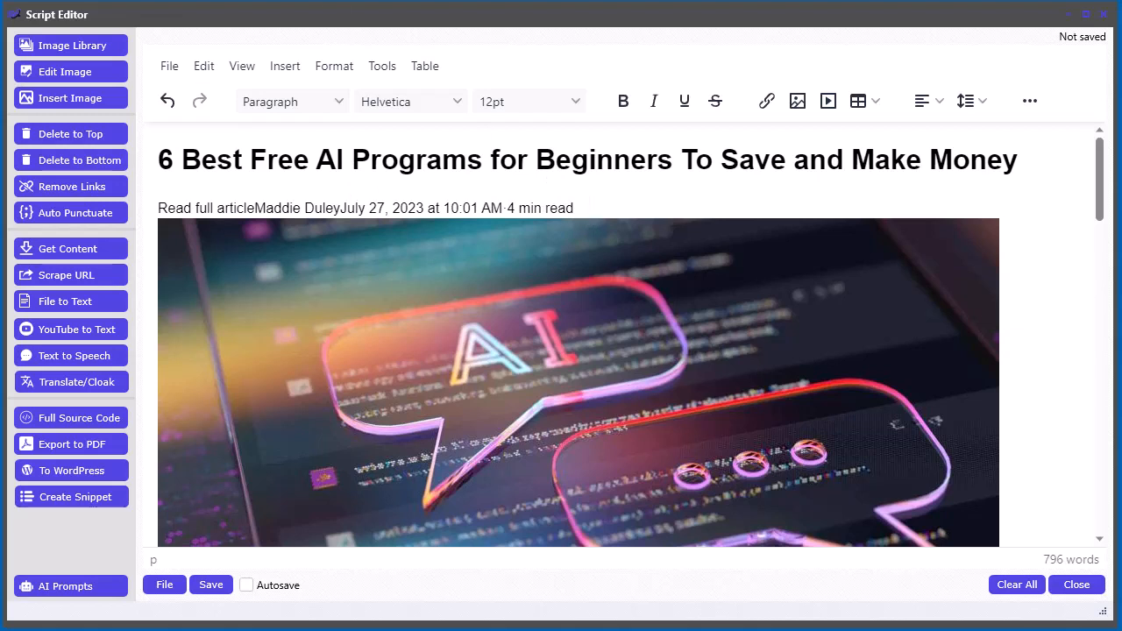
- Delete the byline line under the title and the header image below it
{"action": "left_click", "coordinate": [584, 208]}
{"action": "left_click_drag", "start_coordinate": [584, 208], "coordinate": [156, 203]}
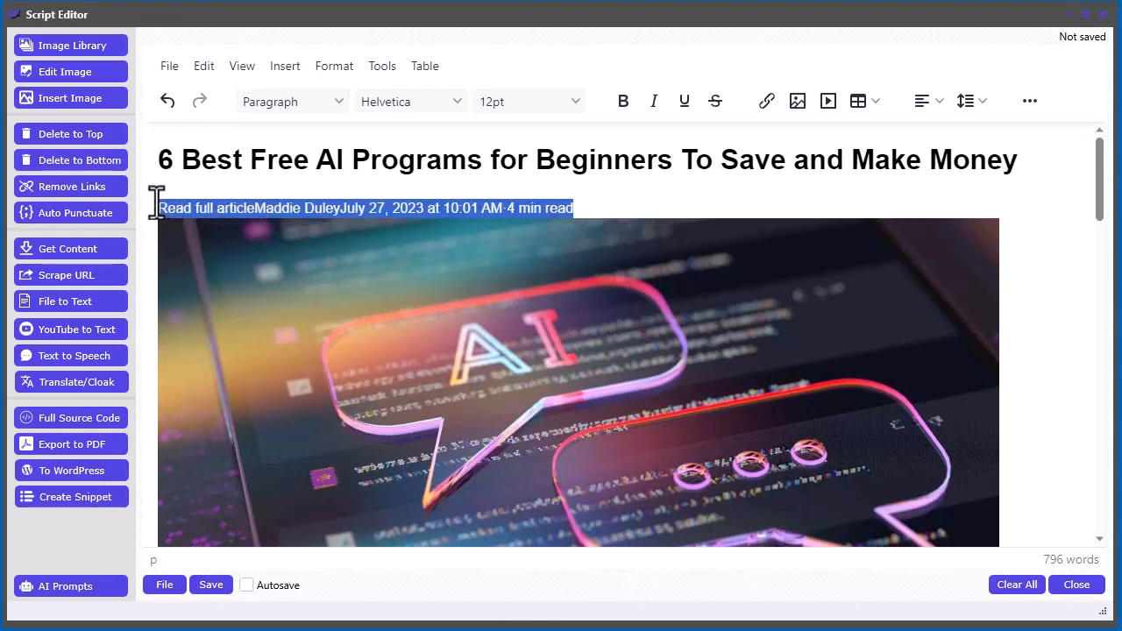
{"action": "key", "text": "BackSpace"}
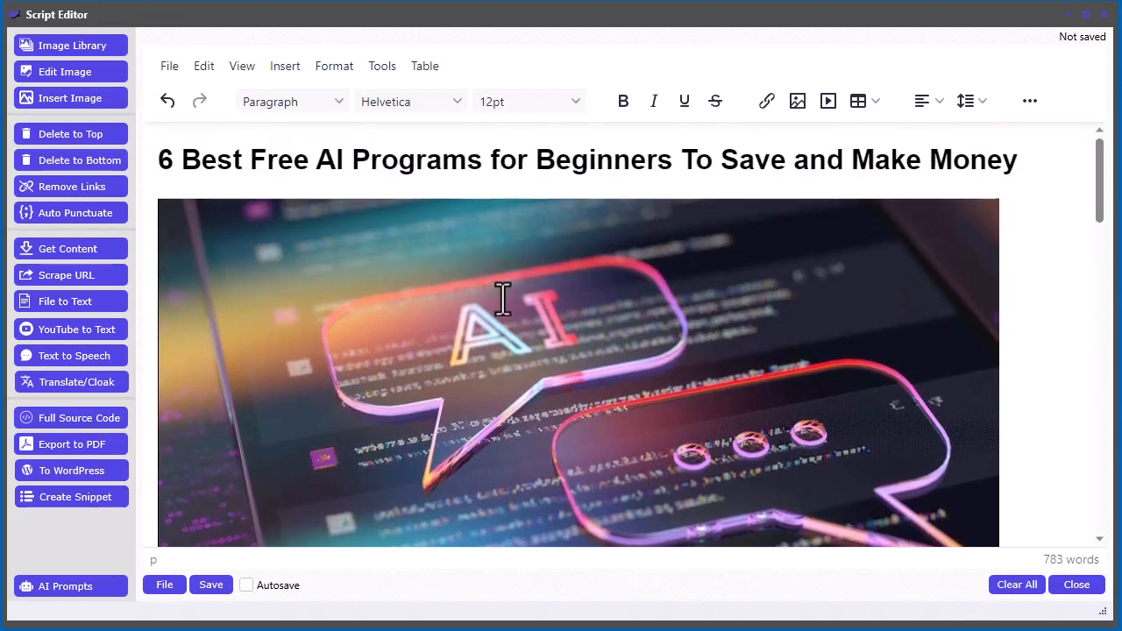
{"action": "left_click", "coordinate": [503, 299]}
{"action": "key", "text": "Delete"}
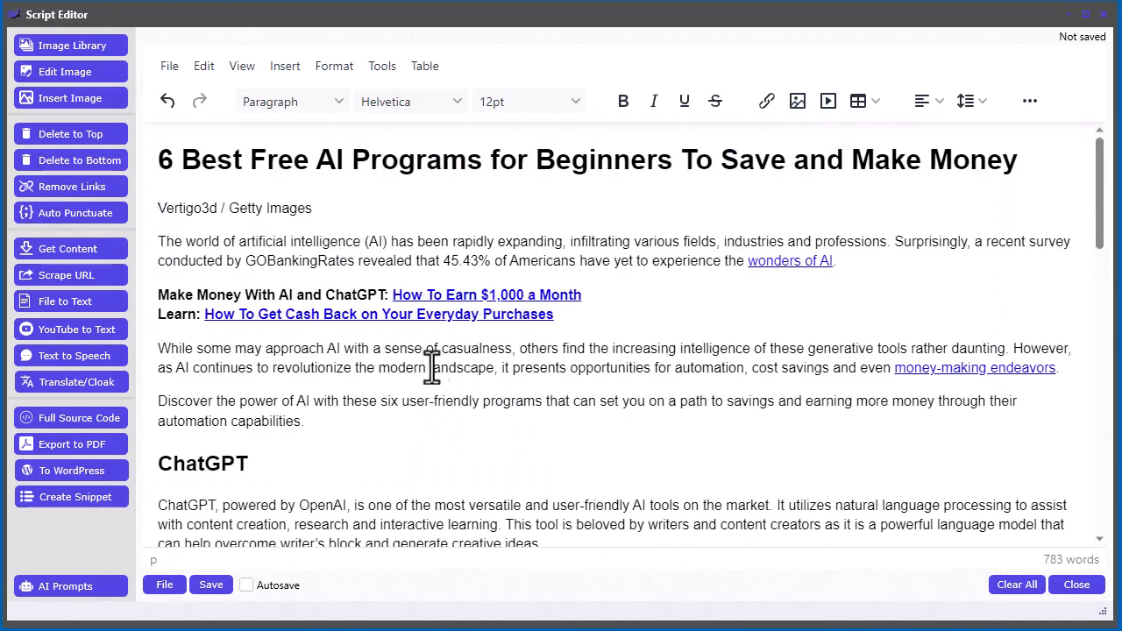
- Delete the two promotional link lines after the first paragraph, including the empty line left behind
{"action": "left_click_drag", "start_coordinate": [584, 317], "coordinate": [154, 292]}
{"action": "key", "text": "BackSpace"}
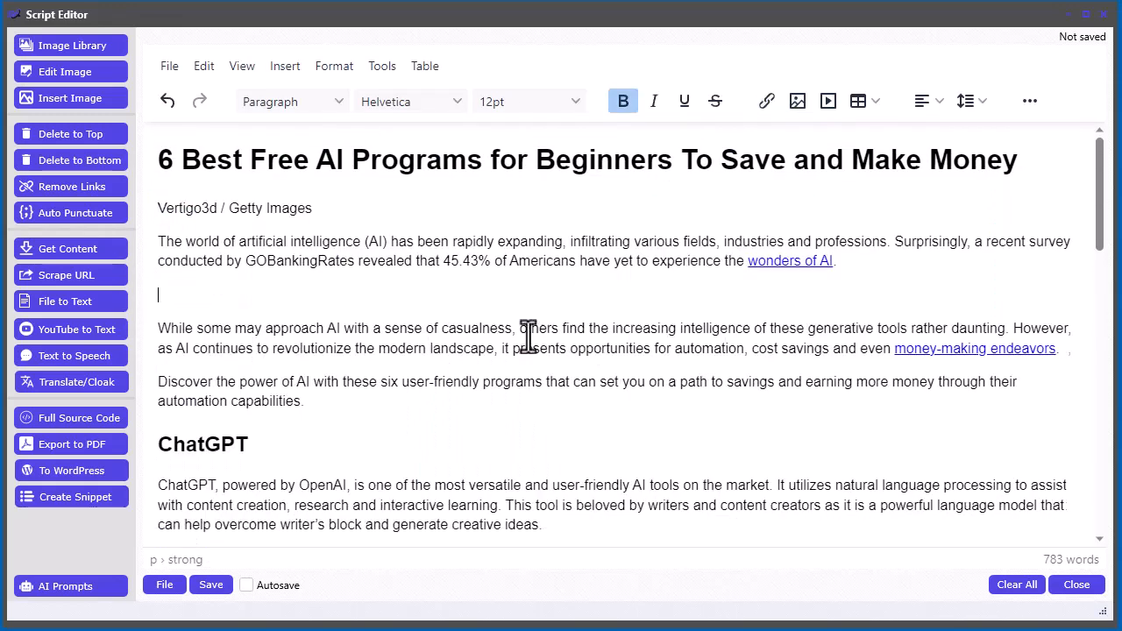
{"action": "key", "text": "Delete"}
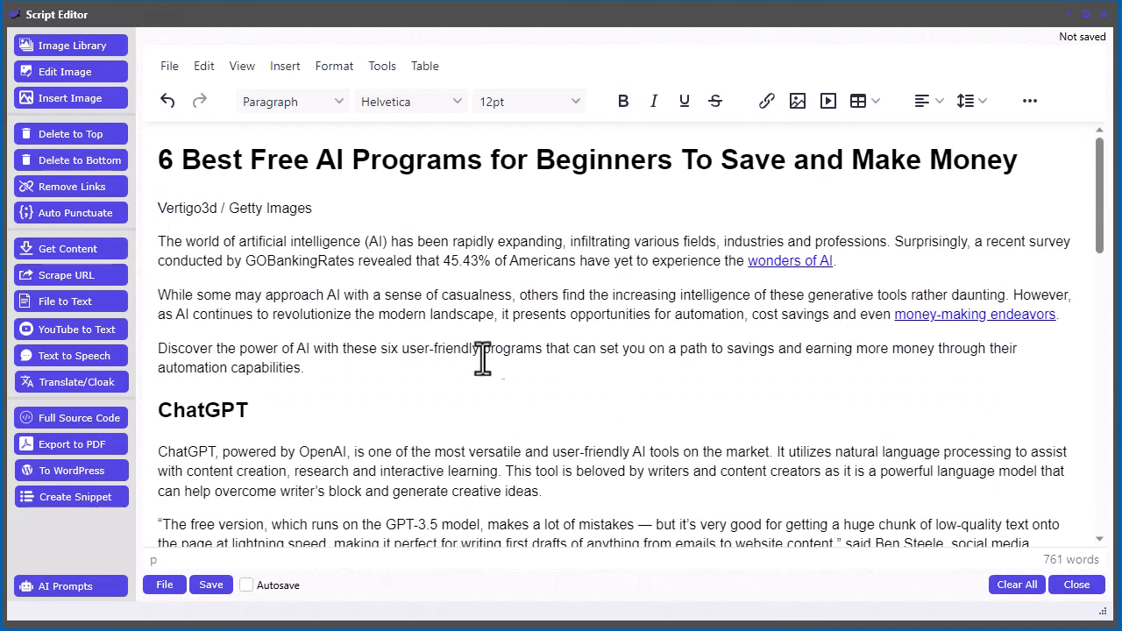
- Remove all hyperlinks from the article
{"action": "left_click", "coordinate": [59, 187]}
{"action": "scroll", "coordinate": [642, 344], "scroll_direction": "down", "scroll_amount": 6}
{"action": "scroll", "coordinate": [642, 343], "scroll_direction": "down", "scroll_amount": 8}
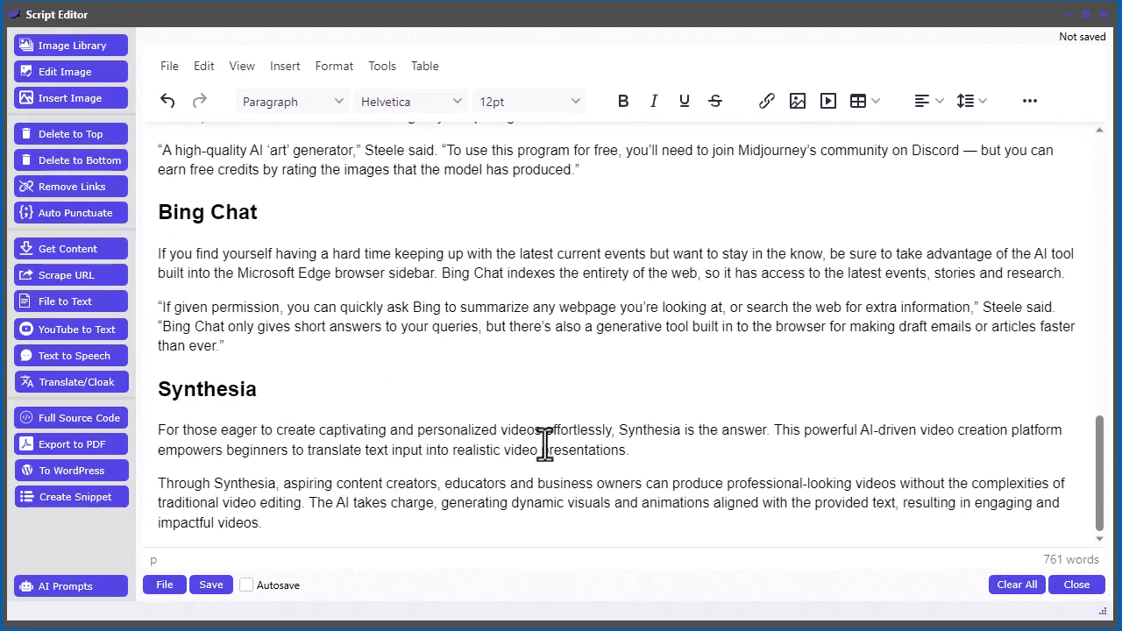
{"action": "scroll", "coordinate": [544, 443], "scroll_direction": "up", "scroll_amount": 20}
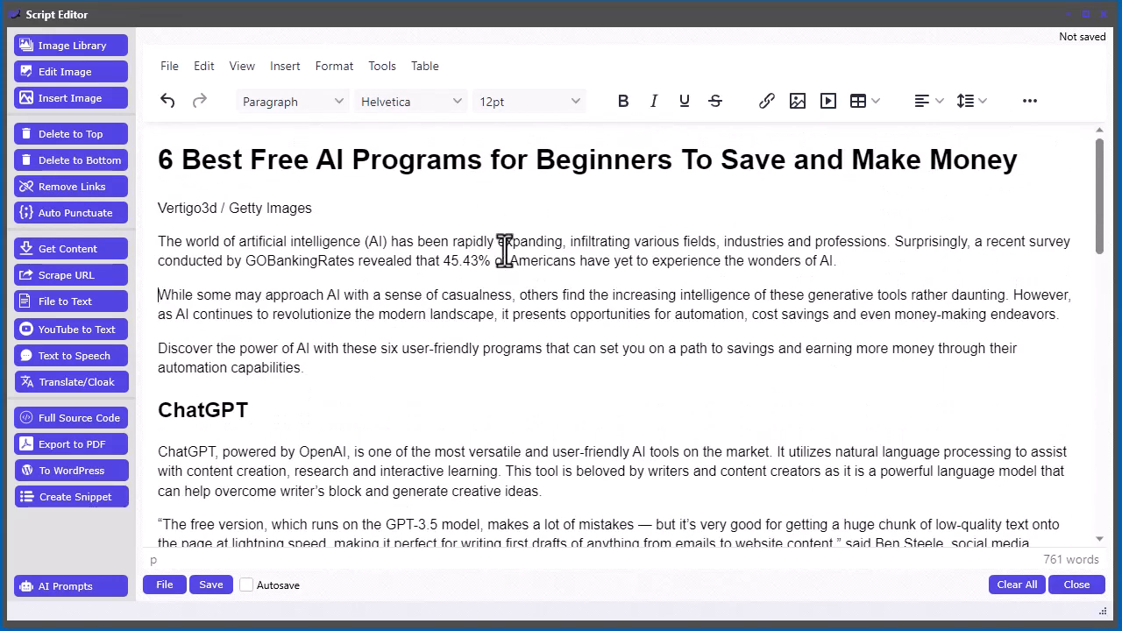
- Delete the "Vertigo3d / Getty Images" caption line under the title
{"action": "left_click_drag", "start_coordinate": [309, 209], "coordinate": [156, 208]}
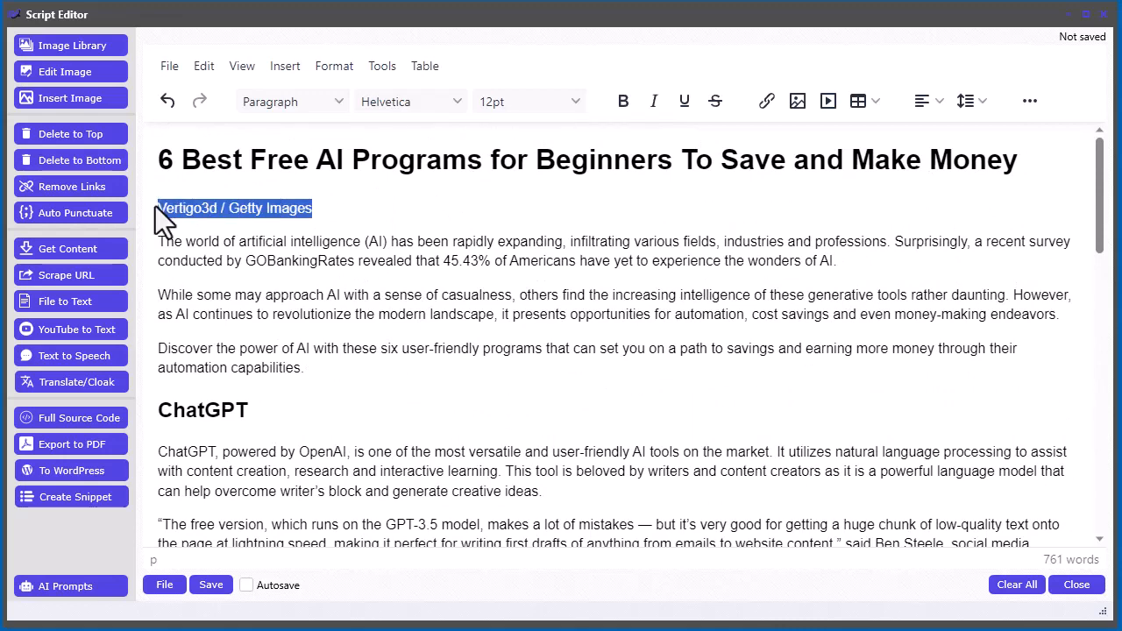
{"action": "key", "text": "Delete"}
{"action": "key", "text": "Delete"}
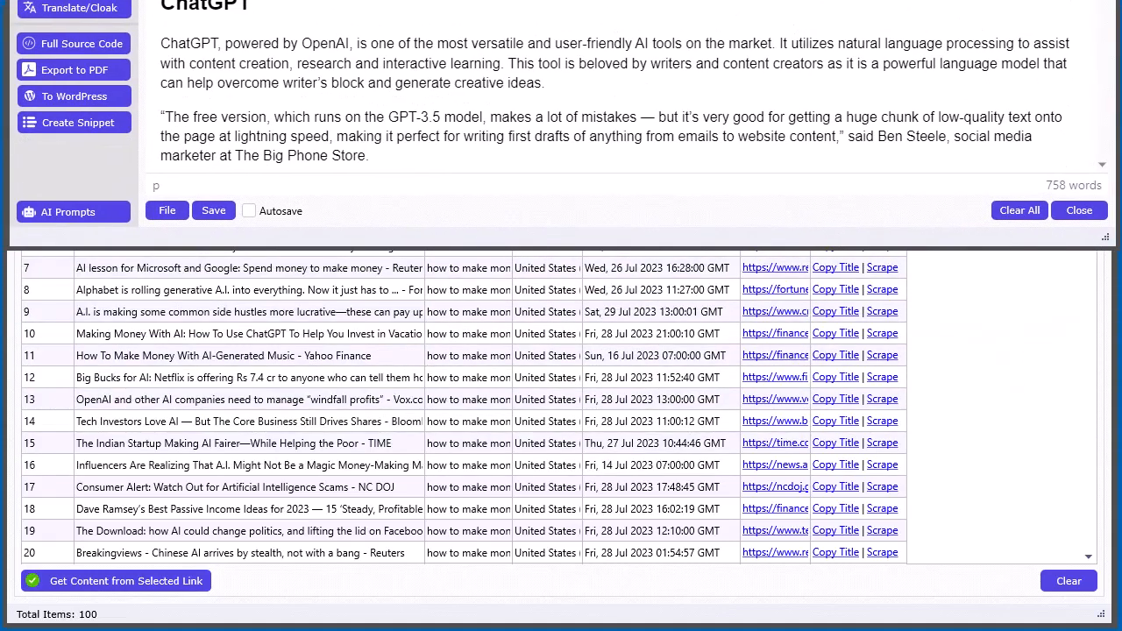
- Copy the article with the Re-write content AI prompt and switch to the ChatGPT browser
{"action": "left_click", "coordinate": [86, 212]}
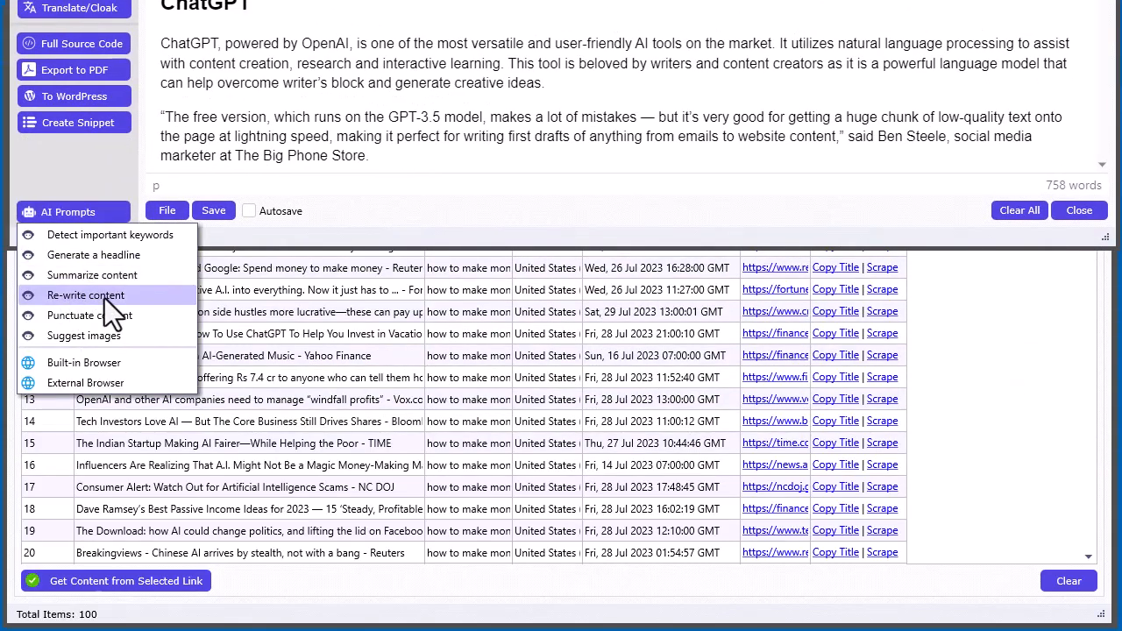
{"action": "left_click", "coordinate": [104, 298]}
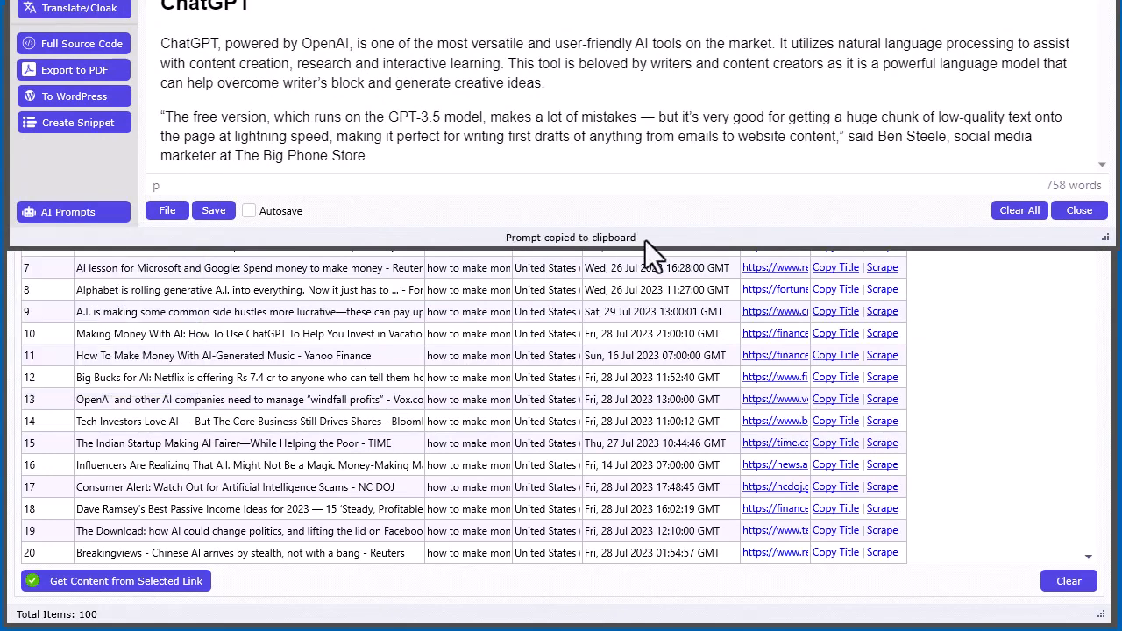
{"action": "left_click_drag", "start_coordinate": [882, 0], "coordinate": [899, 140]}
{"action": "left_click_drag", "start_coordinate": [727, 21], "coordinate": [765, 145]}
{"action": "left_click", "coordinate": [658, 58]}
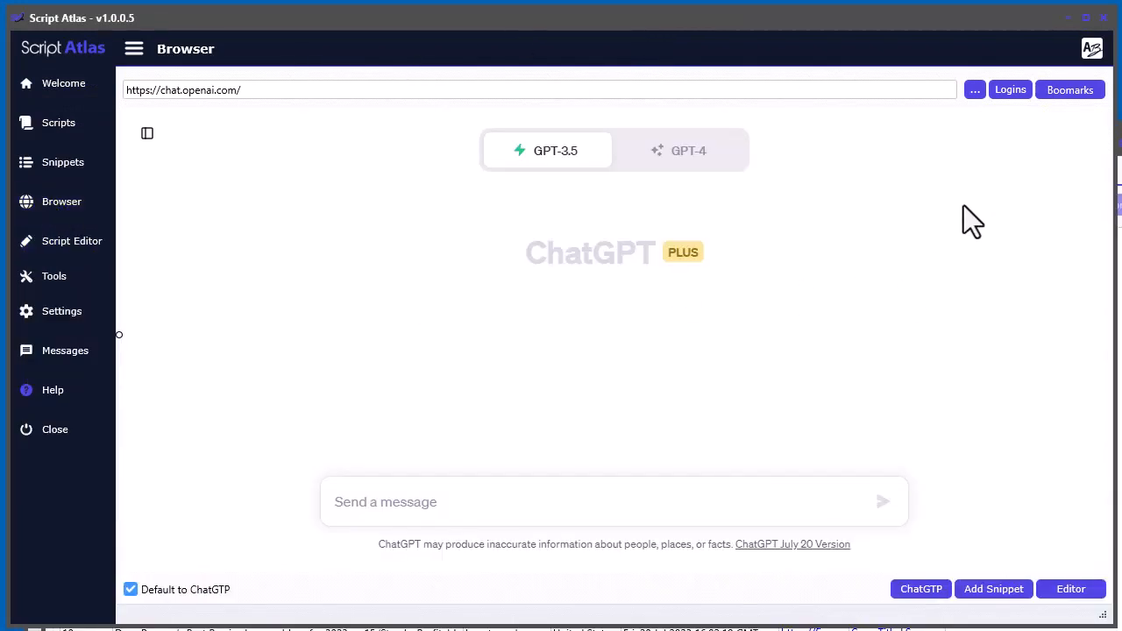
{"action": "left_click", "coordinate": [1051, 97]}
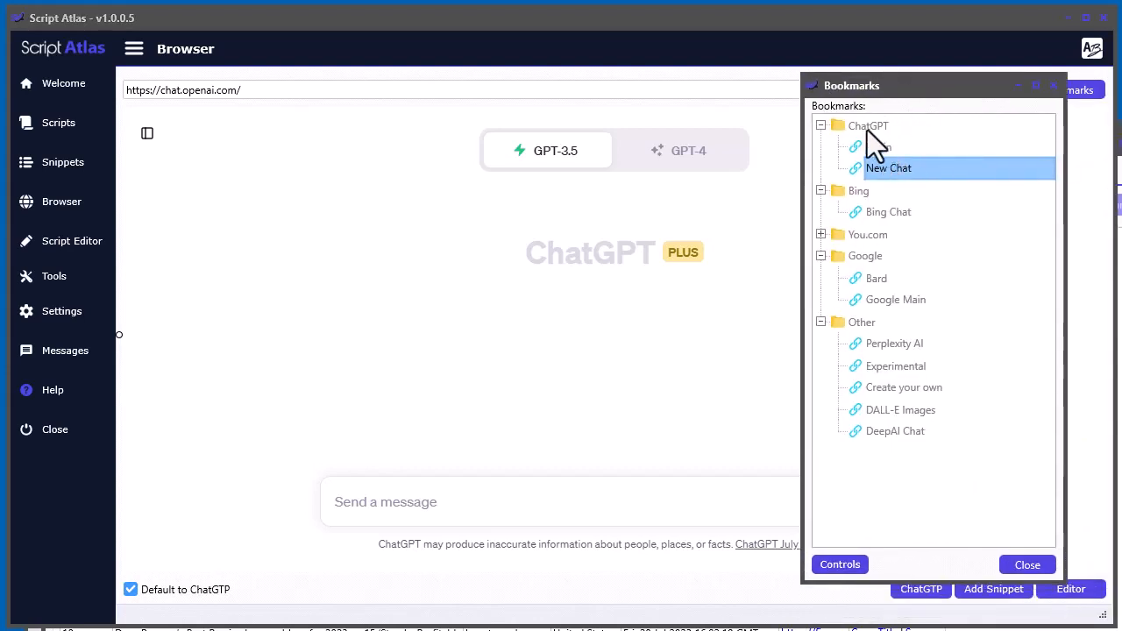
{"action": "left_click", "coordinate": [823, 235]}
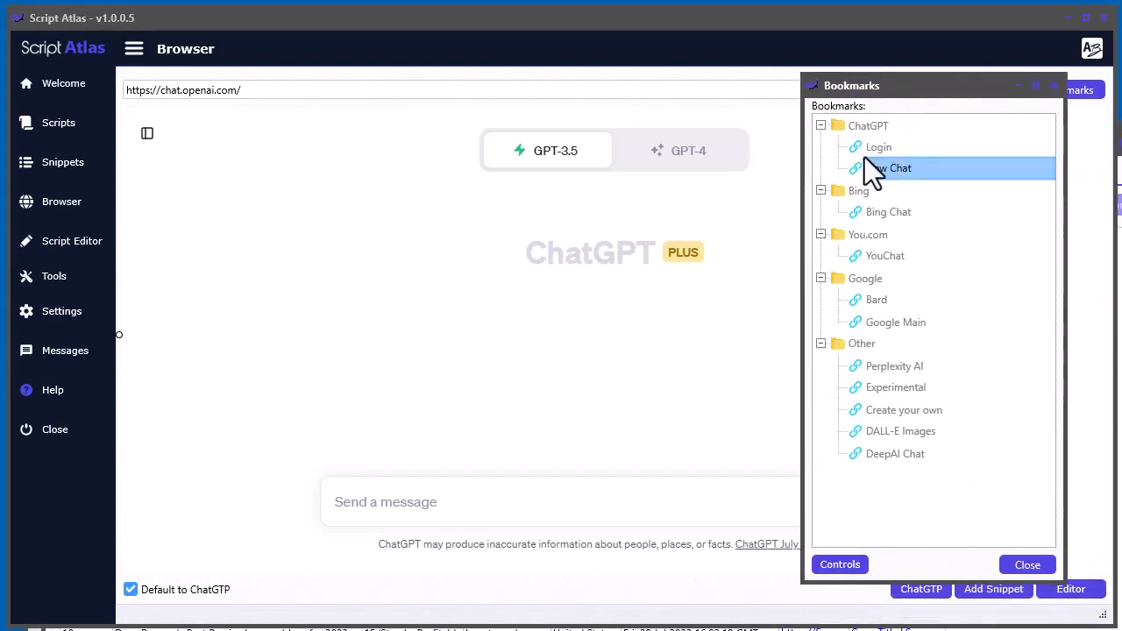
{"action": "left_click_drag", "start_coordinate": [911, 86], "coordinate": [1121, 86]}
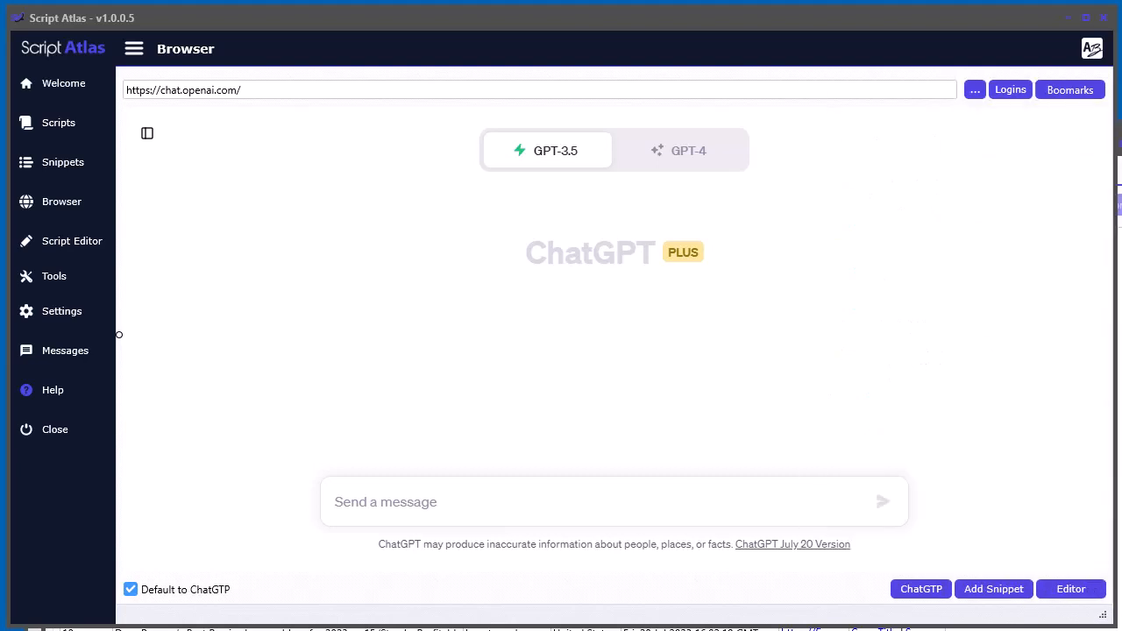
- Select GPT-4, paste the rewrite prompt into the message box and send it
{"action": "left_click", "coordinate": [670, 149]}
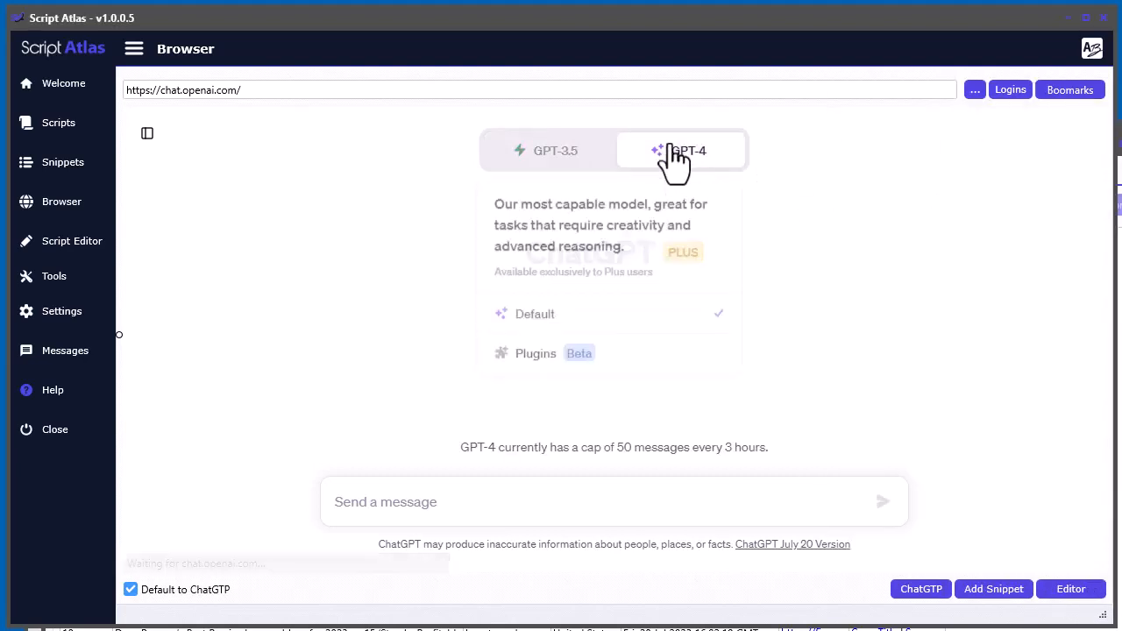
{"action": "right_click", "coordinate": [404, 501]}
{"action": "left_click", "coordinate": [455, 630]}
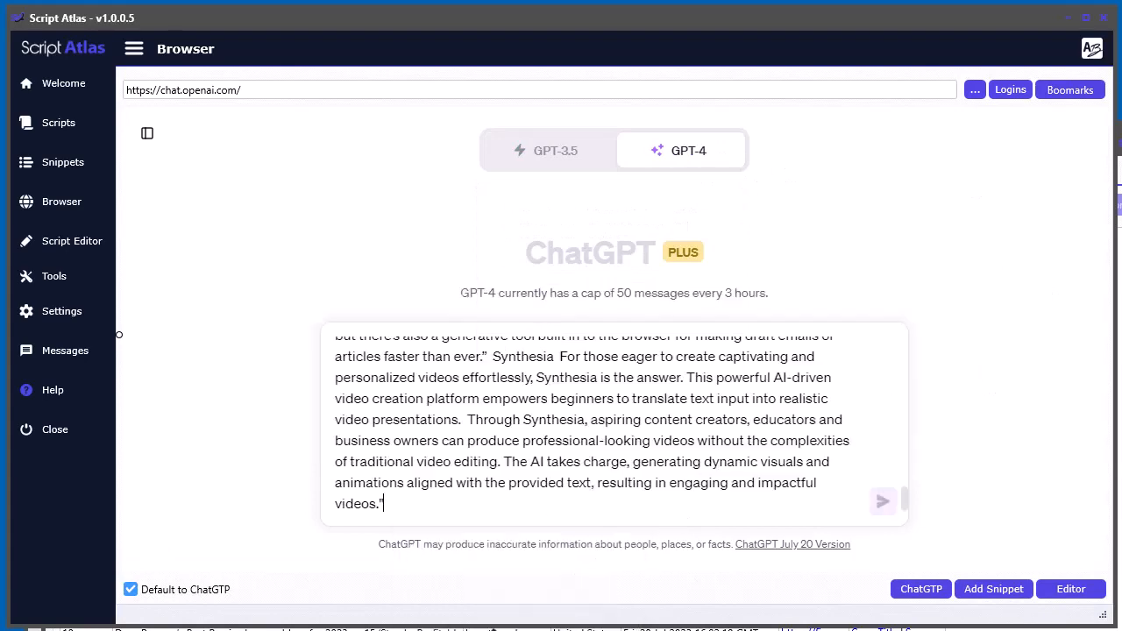
{"action": "left_click", "coordinate": [883, 502]}
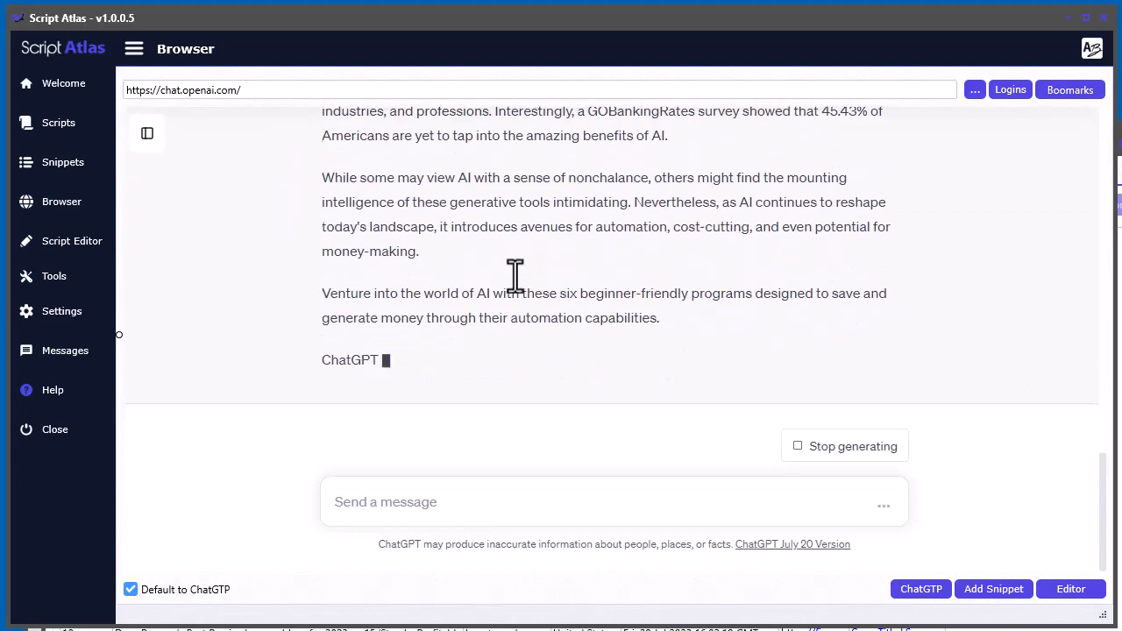
- Scroll through ChatGPT's rewritten article to review it
{"action": "scroll", "coordinate": [581, 307], "scroll_direction": "up", "scroll_amount": 5}
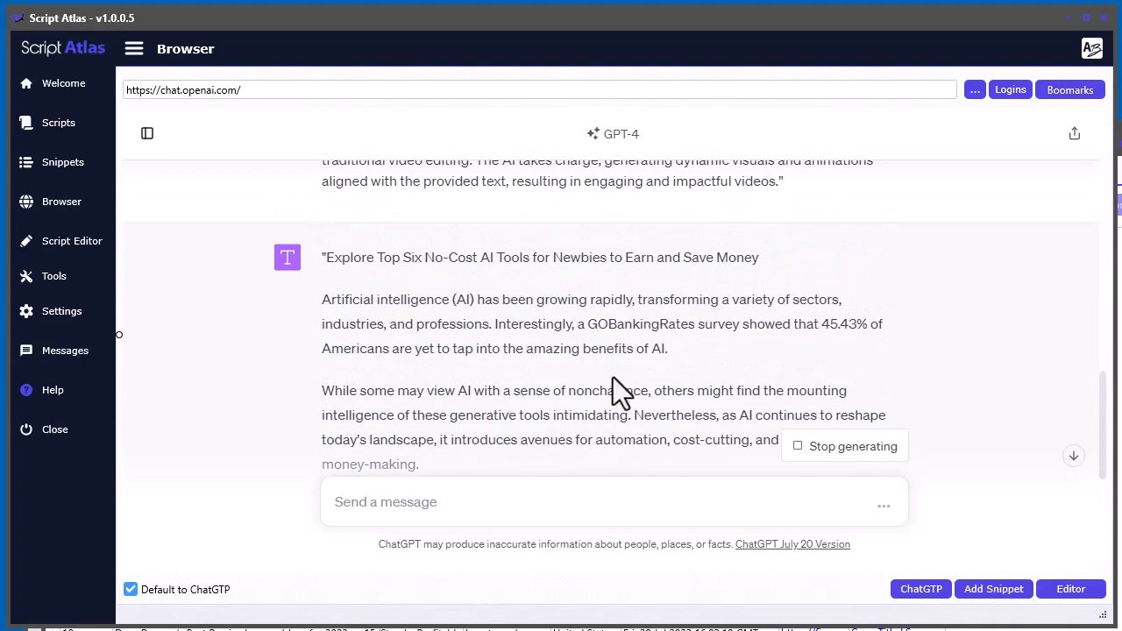
{"action": "scroll", "coordinate": [430, 289], "scroll_direction": "down", "scroll_amount": 1}
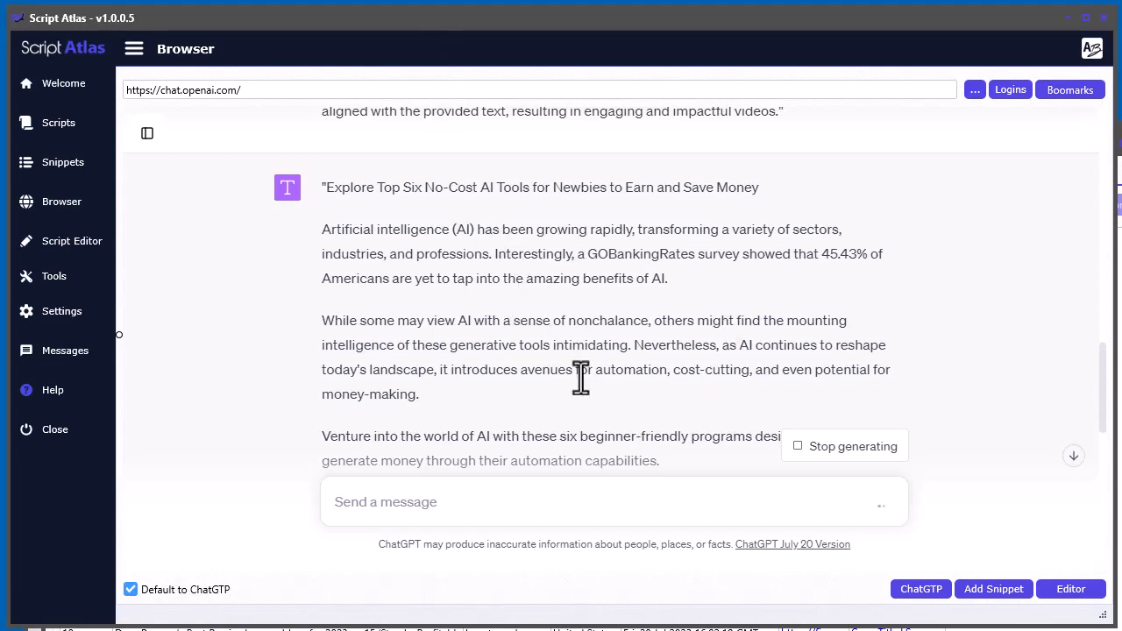
{"action": "scroll", "coordinate": [529, 343], "scroll_direction": "down", "scroll_amount": 2}
{"action": "scroll", "coordinate": [530, 344], "scroll_direction": "down", "scroll_amount": 7}
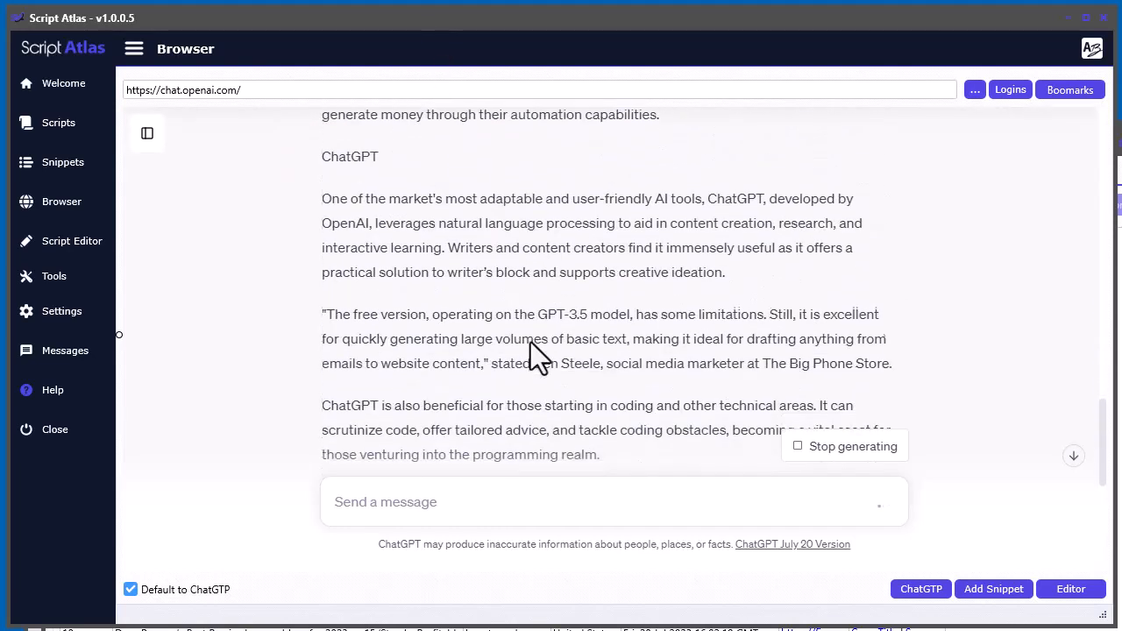
{"action": "scroll", "coordinate": [426, 315], "scroll_direction": "down", "scroll_amount": 2}
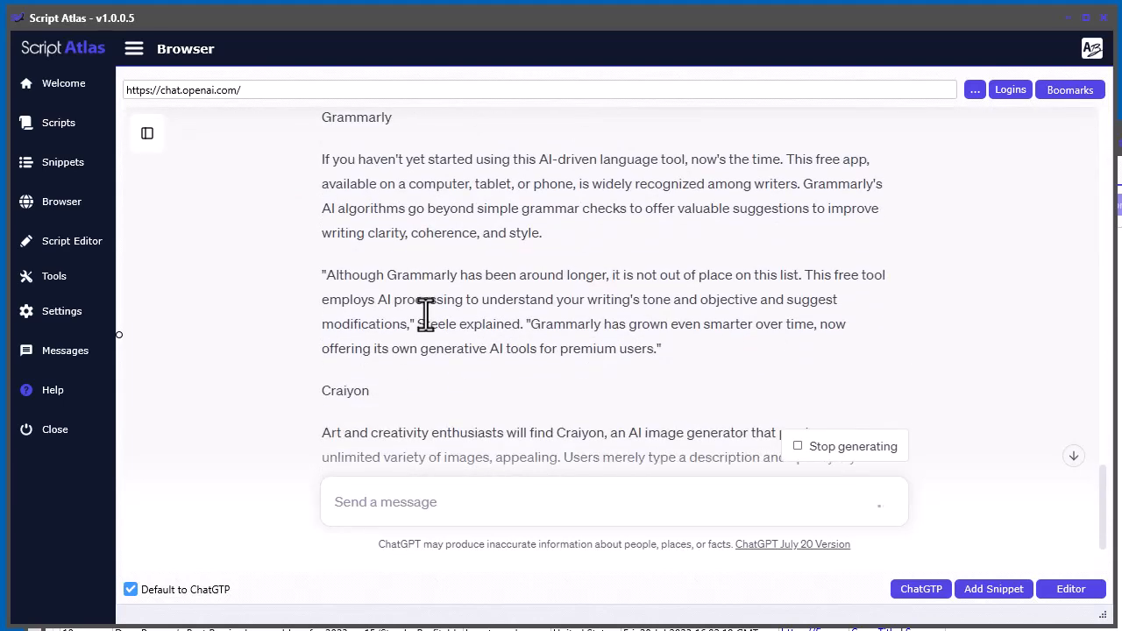
{"action": "scroll", "coordinate": [429, 333], "scroll_direction": "up", "scroll_amount": 4}
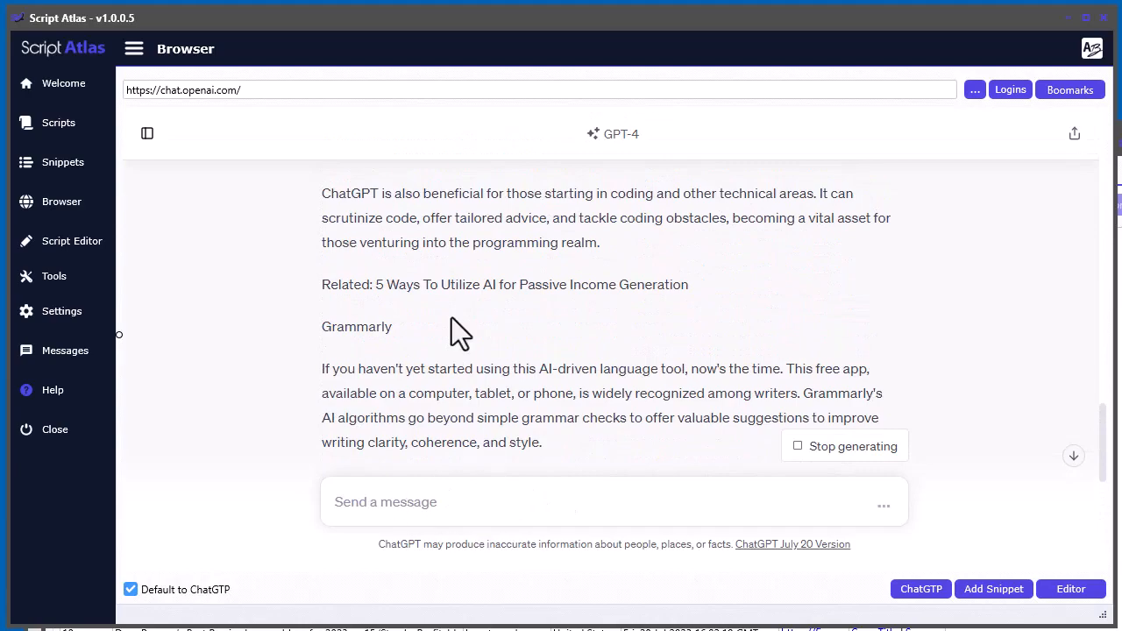
{"action": "scroll", "coordinate": [452, 318], "scroll_direction": "up", "scroll_amount": 10}
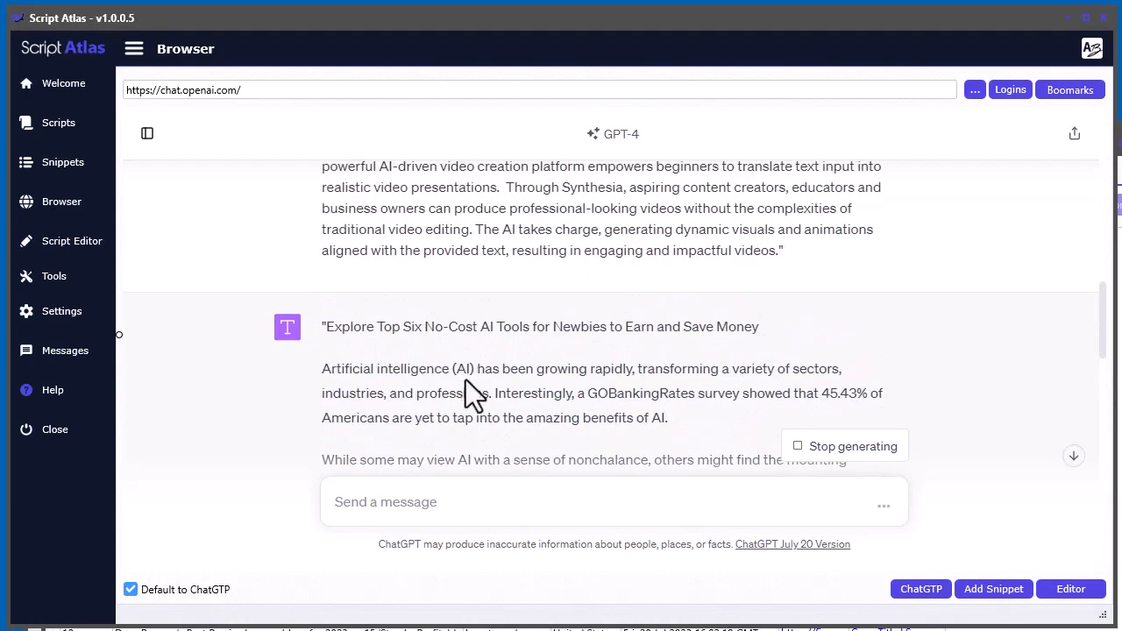
{"action": "scroll", "coordinate": [518, 333], "scroll_direction": "down", "scroll_amount": 5}
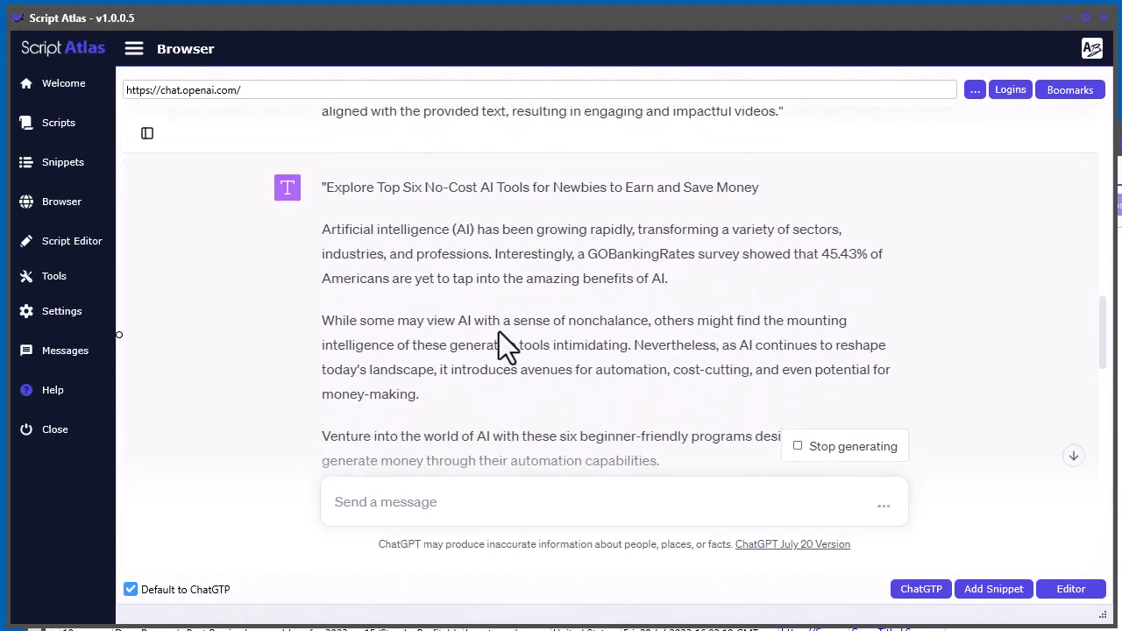
{"action": "scroll", "coordinate": [499, 332], "scroll_direction": "down", "scroll_amount": 8}
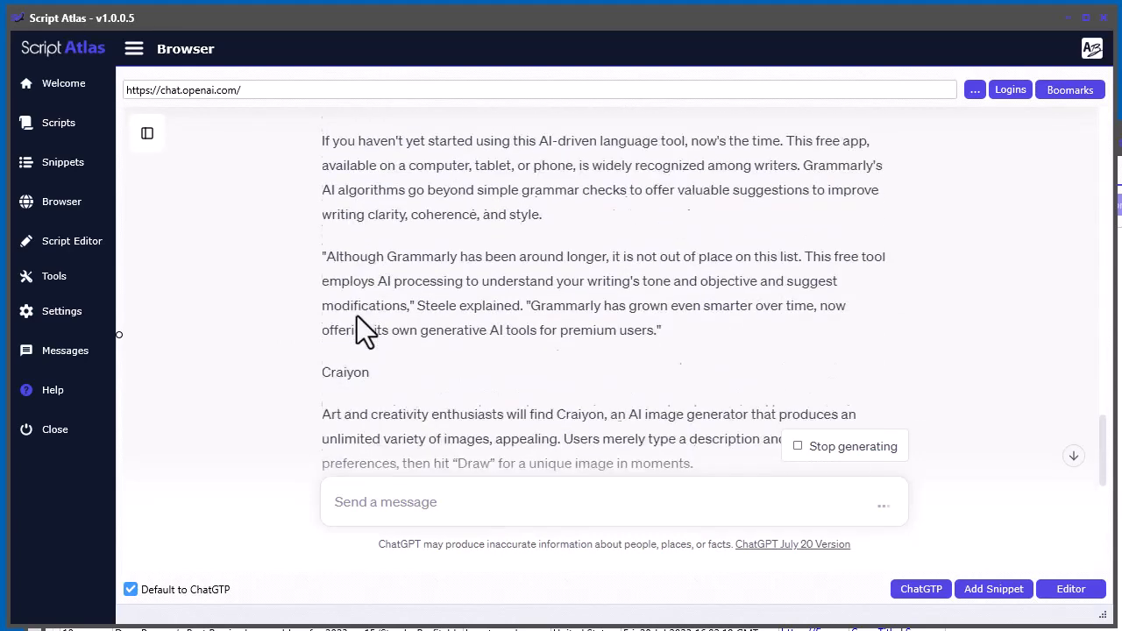
{"action": "scroll", "coordinate": [357, 316], "scroll_direction": "down", "scroll_amount": 4}
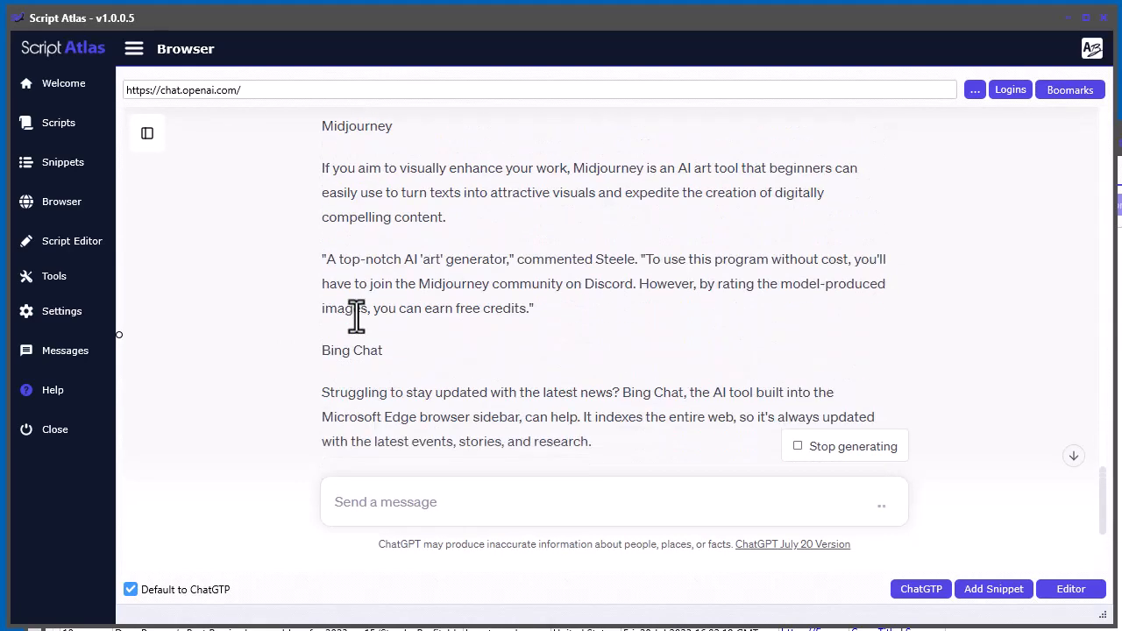
{"action": "scroll", "coordinate": [358, 312], "scroll_direction": "down", "scroll_amount": 3}
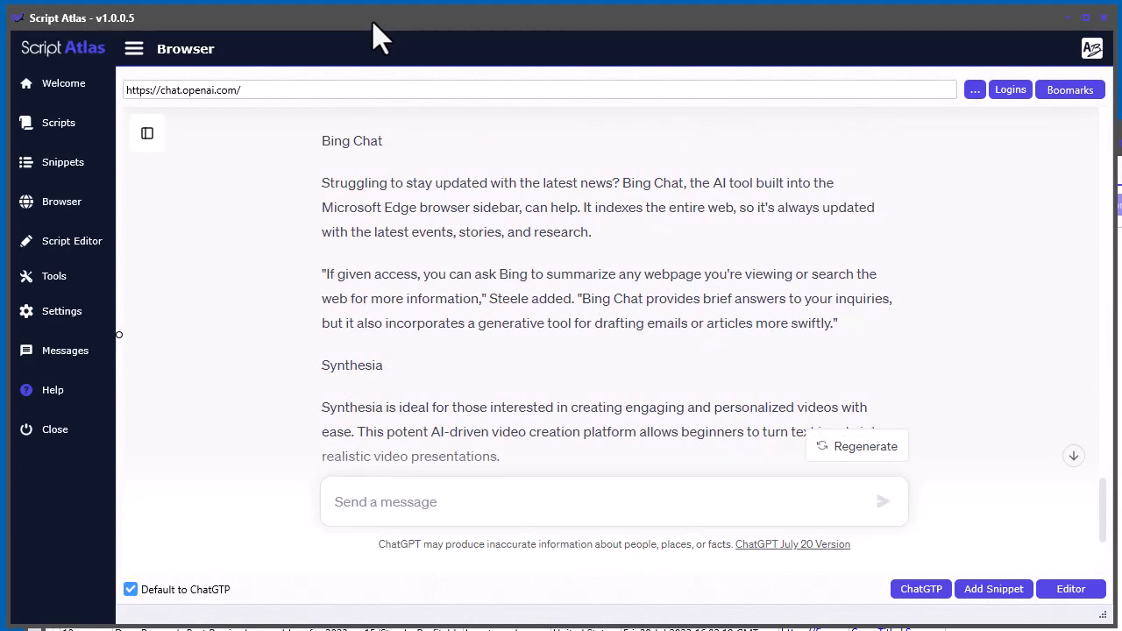
- Return to the Content Search and Extract Tool and open the Google Search tab
{"action": "key", "text": "alt+Tab"}
{"action": "left_click_drag", "start_coordinate": [570, 155], "coordinate": [533, 23]}
{"action": "left_click", "coordinate": [355, 160]}
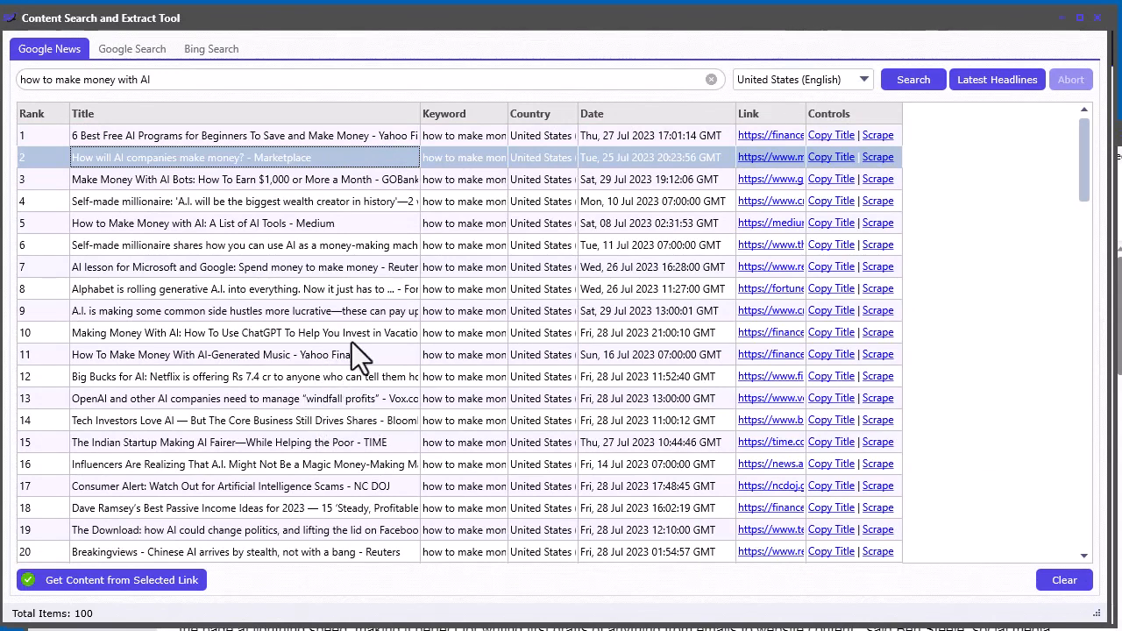
{"action": "key", "text": "Up"}
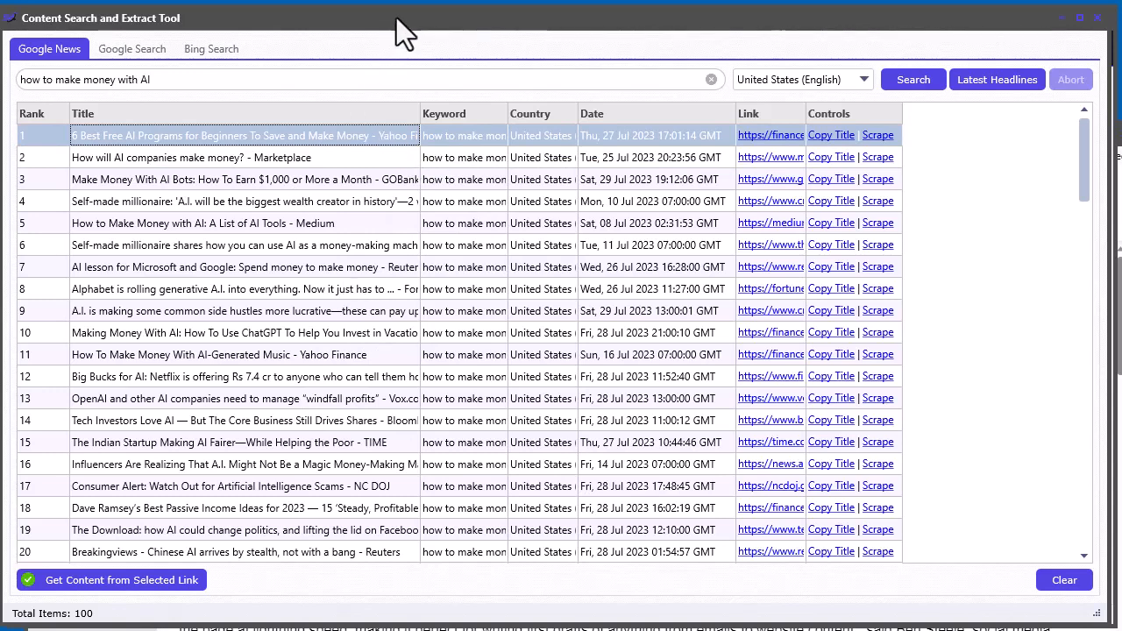
{"action": "left_click_drag", "start_coordinate": [397, 17], "coordinate": [404, 17]}
{"action": "left_click_drag", "start_coordinate": [557, 22], "coordinate": [500, 94]}
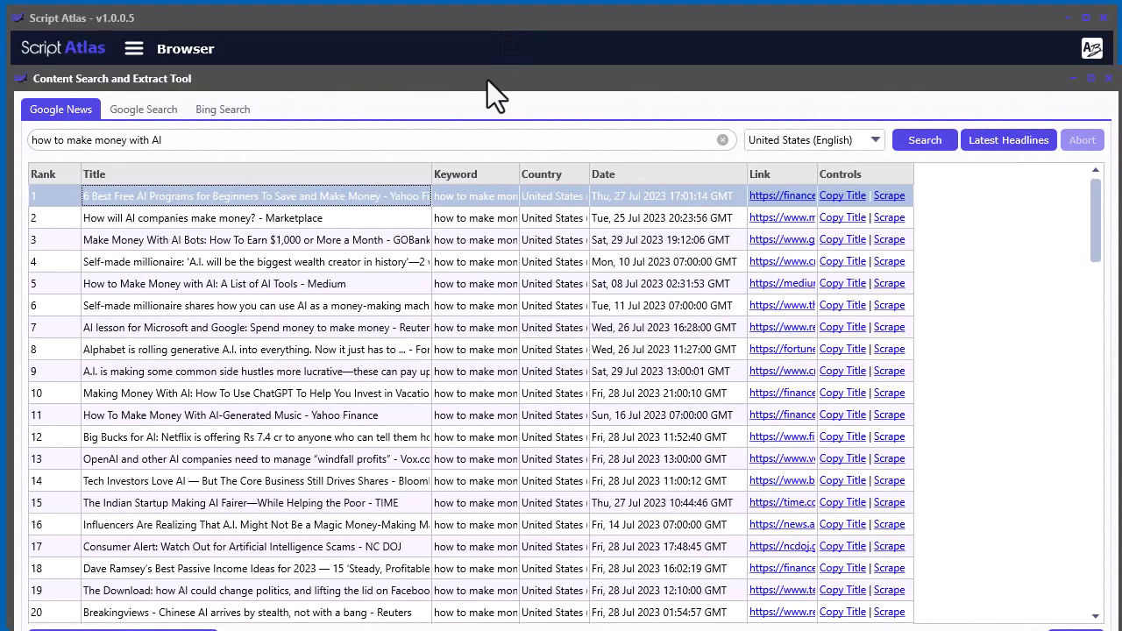
{"action": "left_click_drag", "start_coordinate": [488, 81], "coordinate": [483, 21]}
{"action": "left_click", "coordinate": [138, 51]}
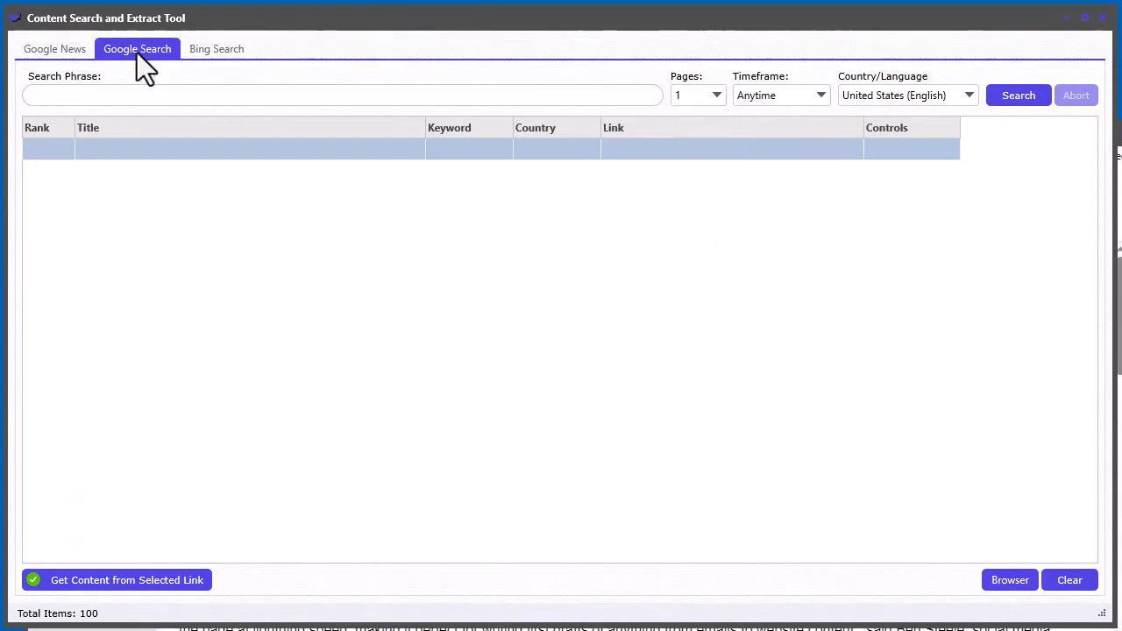
- Set the Google Search timeframe to Past month
{"action": "left_click", "coordinate": [188, 101]}
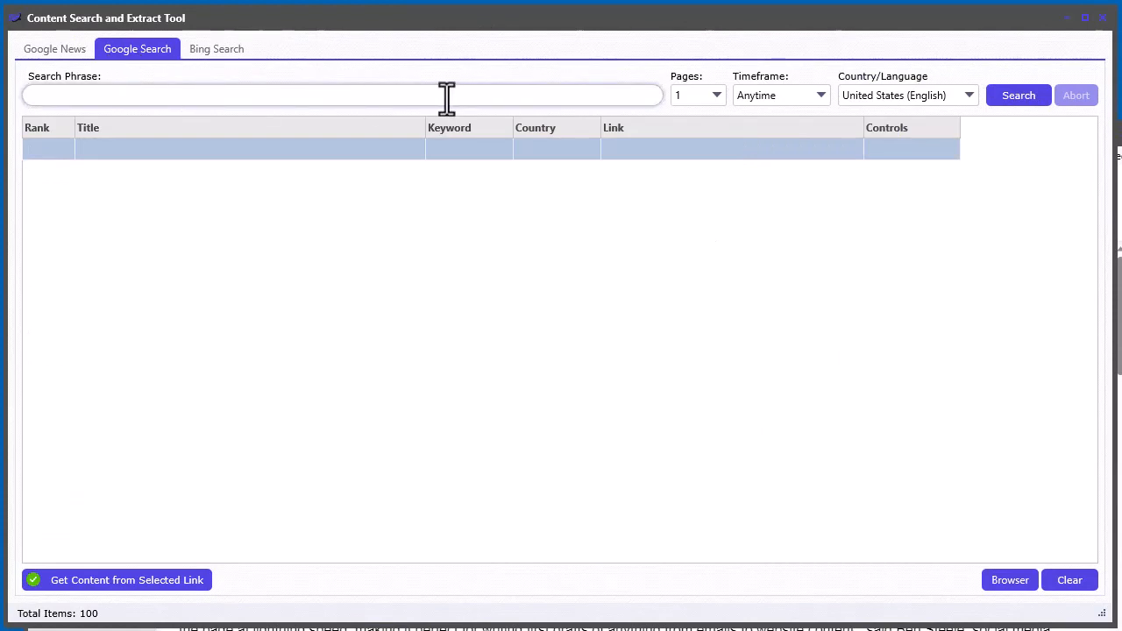
{"action": "left_click", "coordinate": [796, 97]}
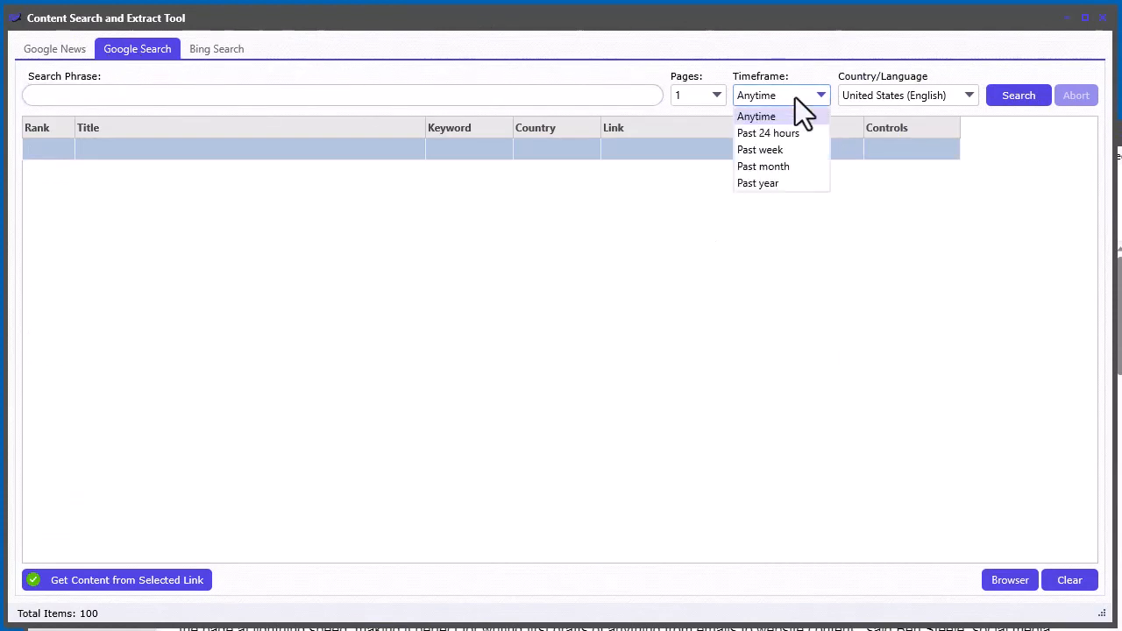
{"action": "left_click", "coordinate": [790, 168]}
- Copy the phrase 'how to make money with AI' from Google News and run it as a Google Search
{"action": "left_click", "coordinate": [328, 97]}
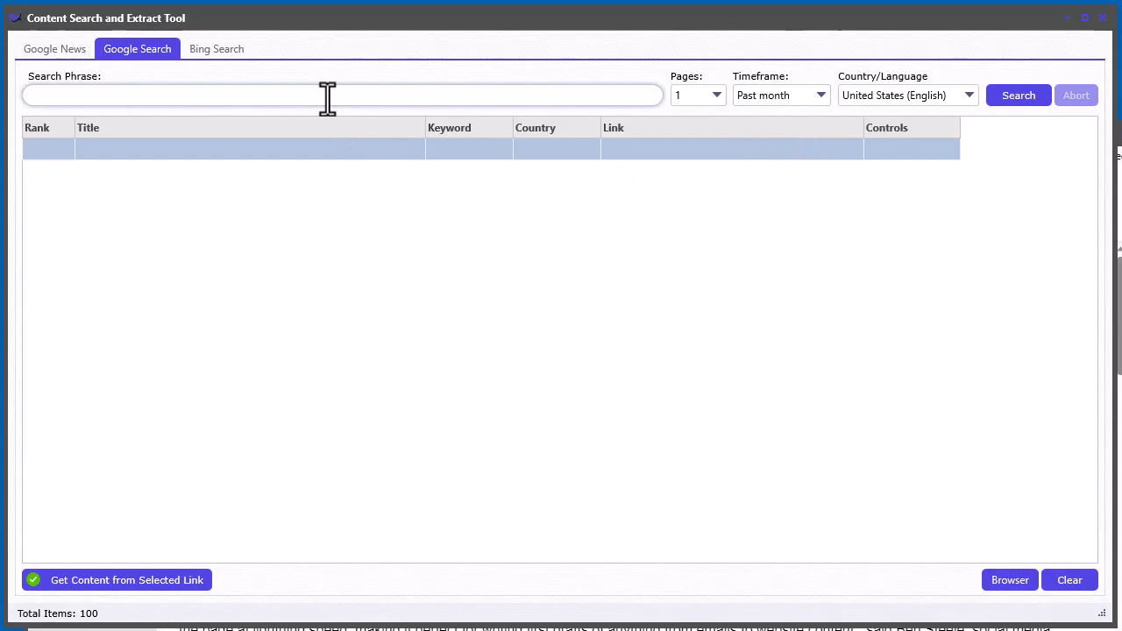
{"action": "left_click", "coordinate": [54, 49]}
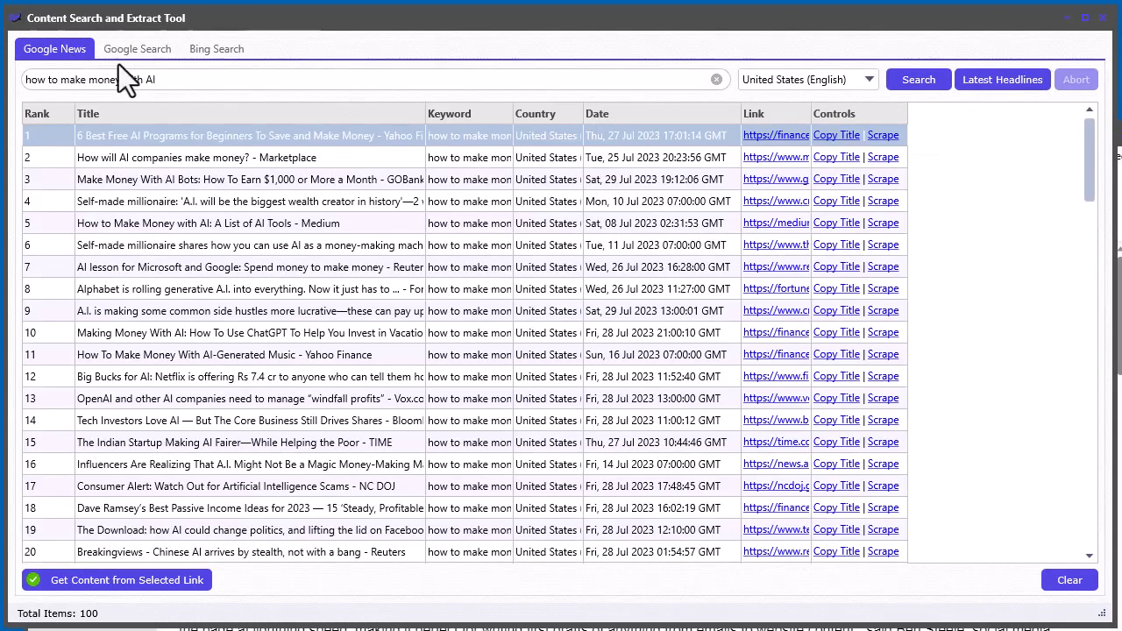
{"action": "left_click_drag", "start_coordinate": [156, 80], "coordinate": [24, 80]}
{"action": "key", "text": "ctrl+c"}
{"action": "left_click", "coordinate": [162, 55]}
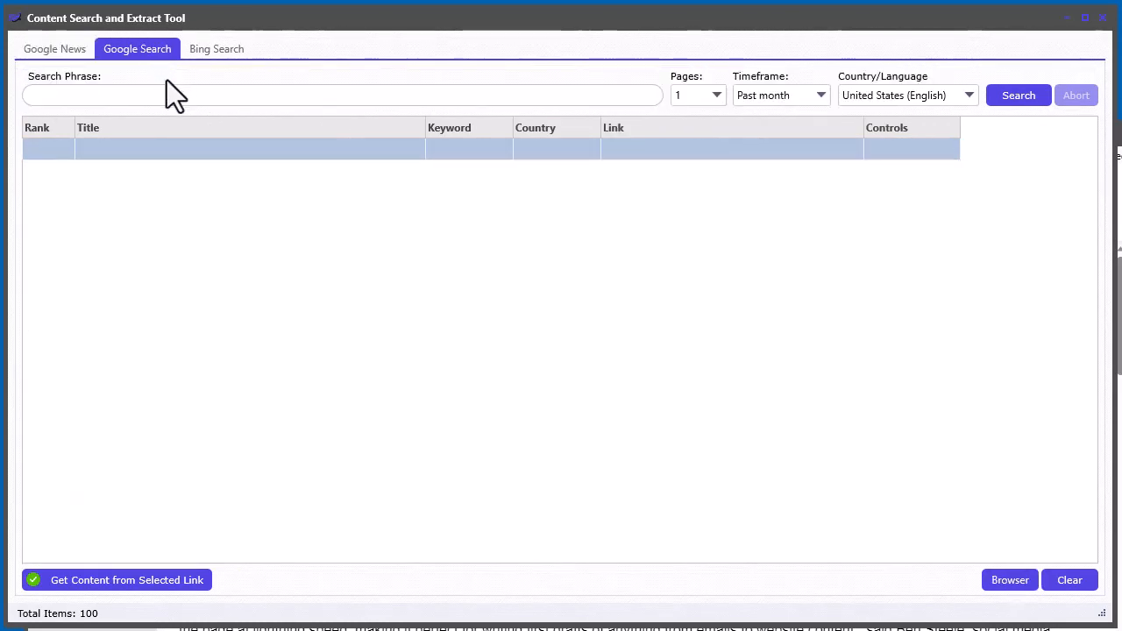
{"action": "left_click", "coordinate": [170, 96]}
{"action": "key", "text": "ctrl+v"}
{"action": "left_click", "coordinate": [1019, 95]}
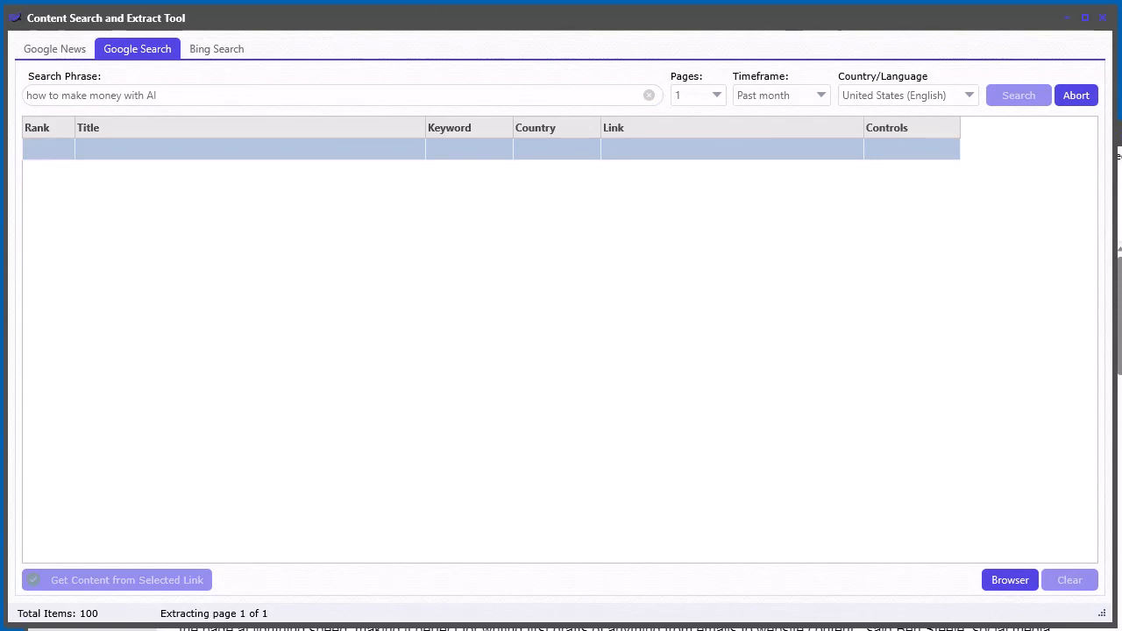
- Select the top result, The Motley Fool's '7 Ways to Make Money with AI', and extract its content
{"action": "scroll", "coordinate": [317, 351], "scroll_direction": "down", "scroll_amount": 3}
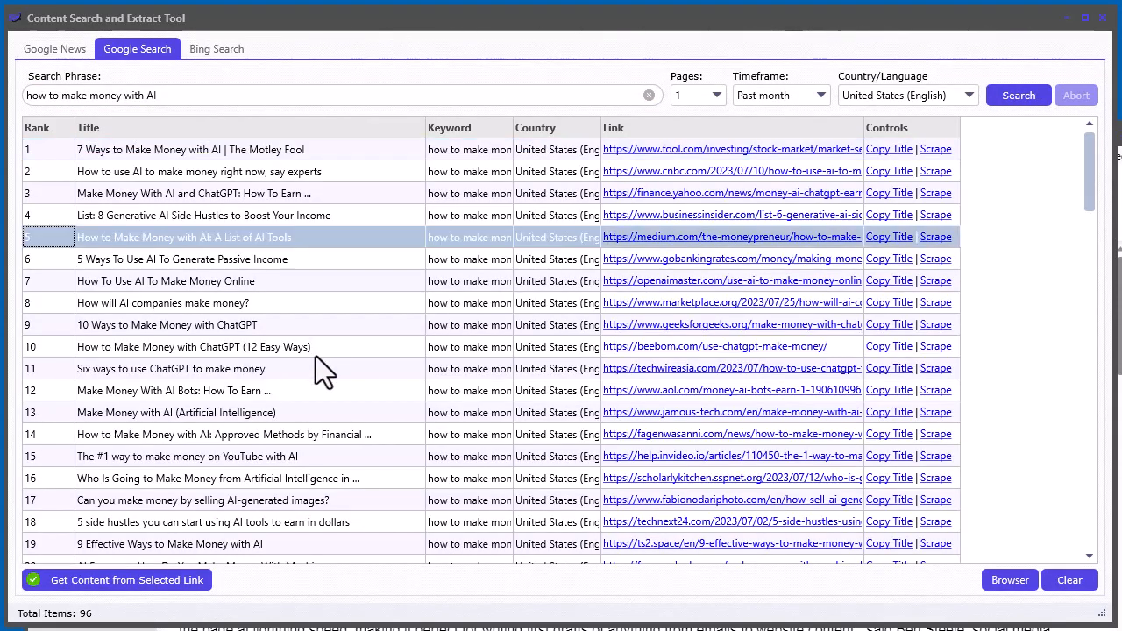
{"action": "left_click_drag", "start_coordinate": [1115, 195], "coordinate": [1090, 133]}
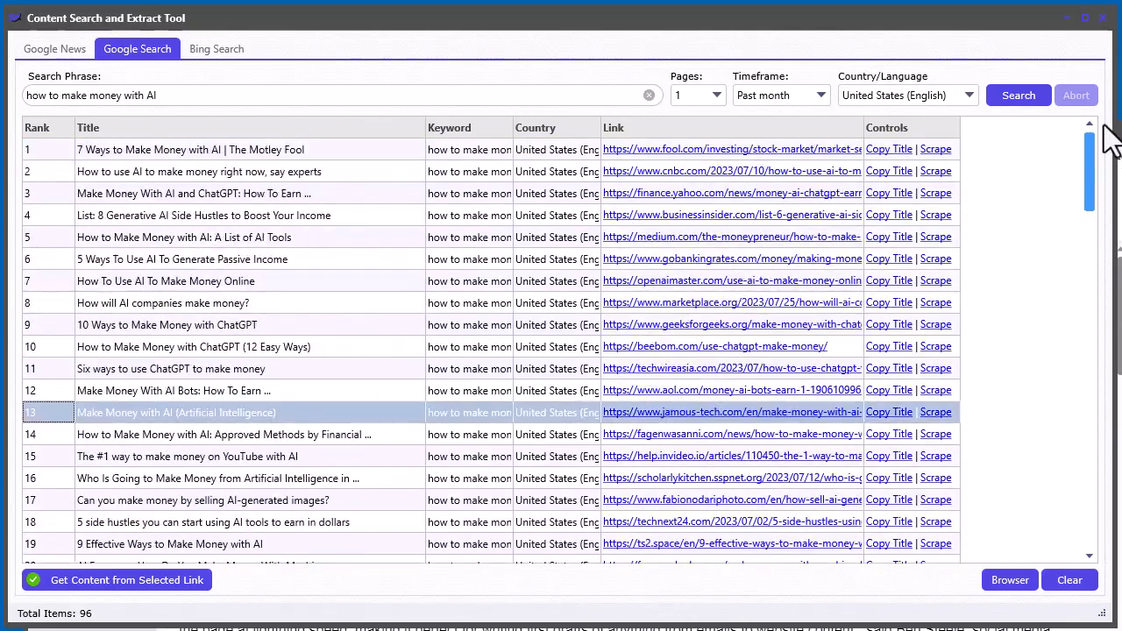
{"action": "left_click", "coordinate": [216, 151]}
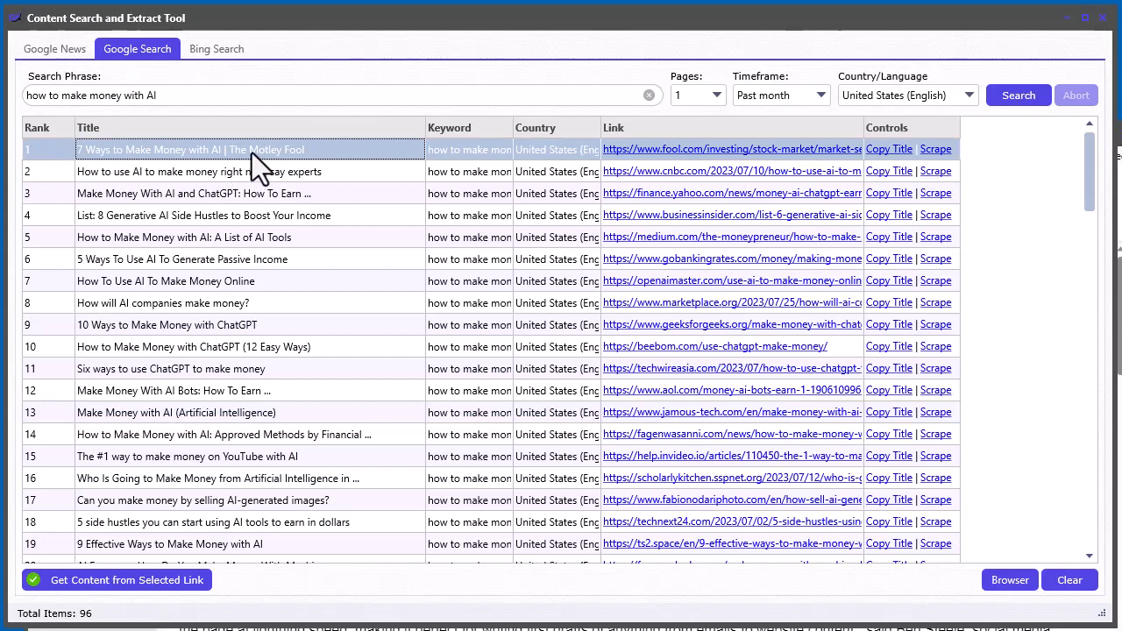
{"action": "left_click", "coordinate": [935, 150]}
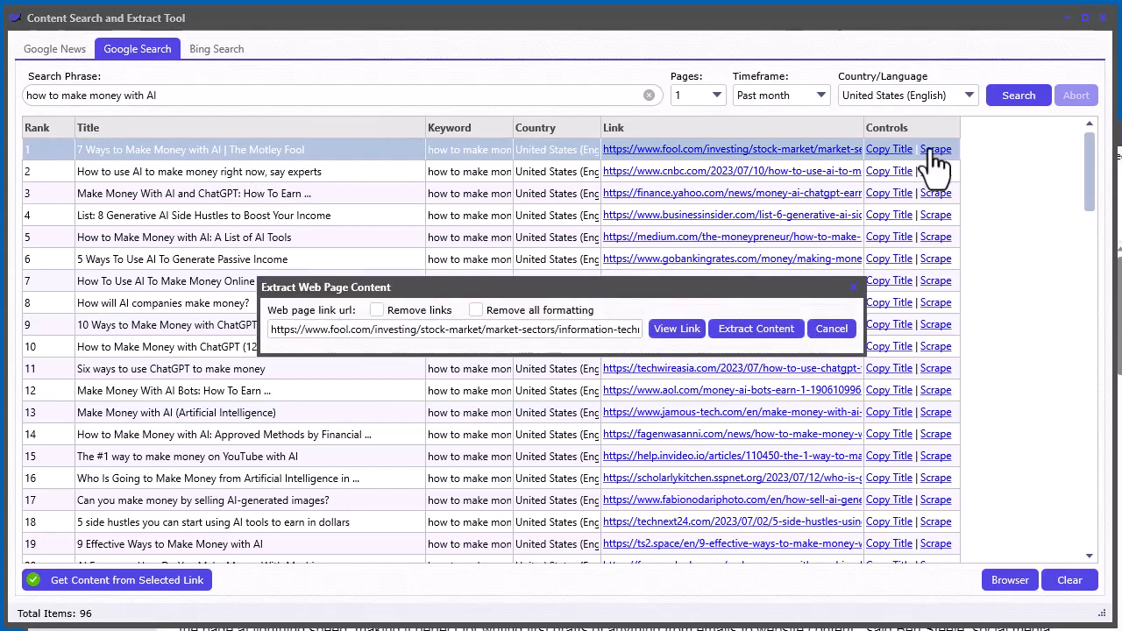
{"action": "left_click", "coordinate": [736, 331]}
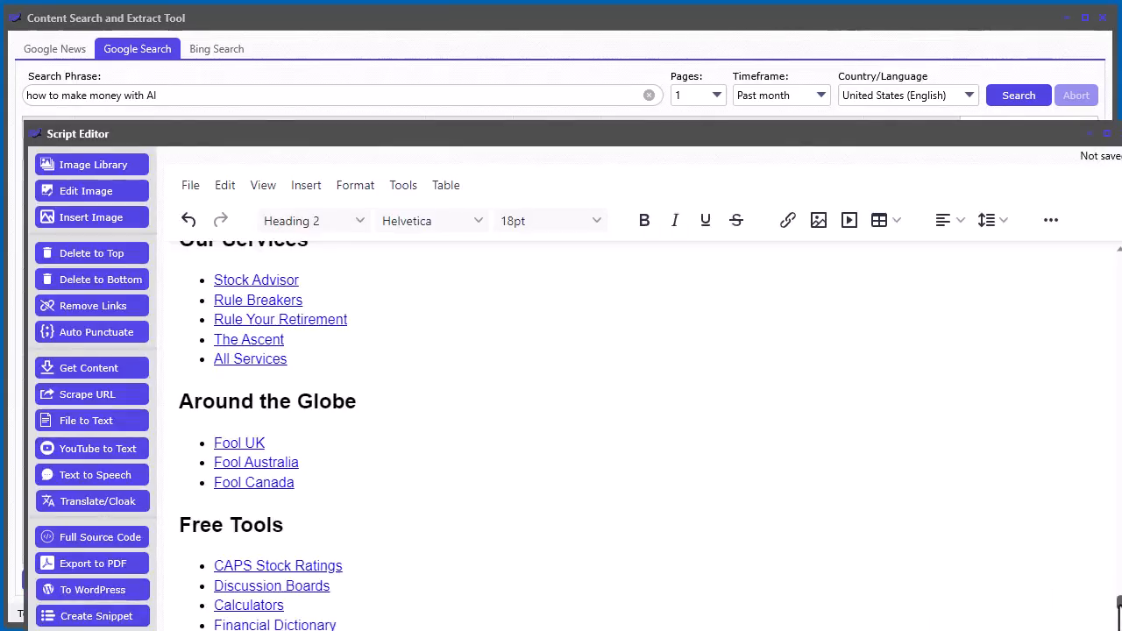
- Scroll through the extracted content in the Script Editor and return to the search tool
{"action": "left_click_drag", "start_coordinate": [1119, 602], "coordinate": [1120, 491]}
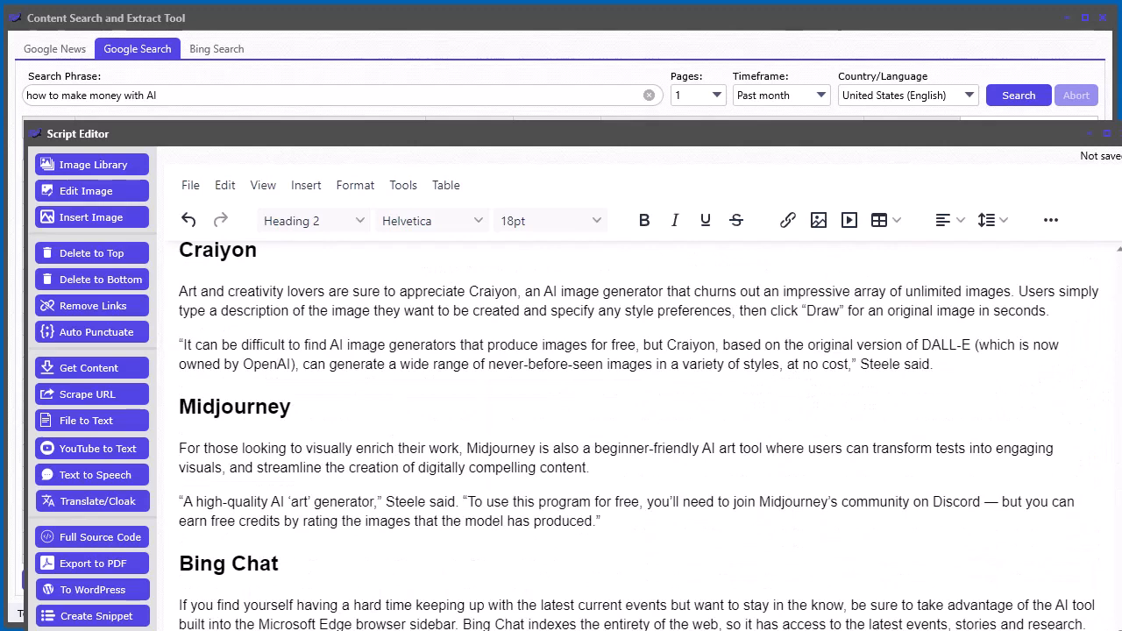
{"action": "left_click", "coordinate": [533, 476]}
{"action": "left_click", "coordinate": [772, 19]}
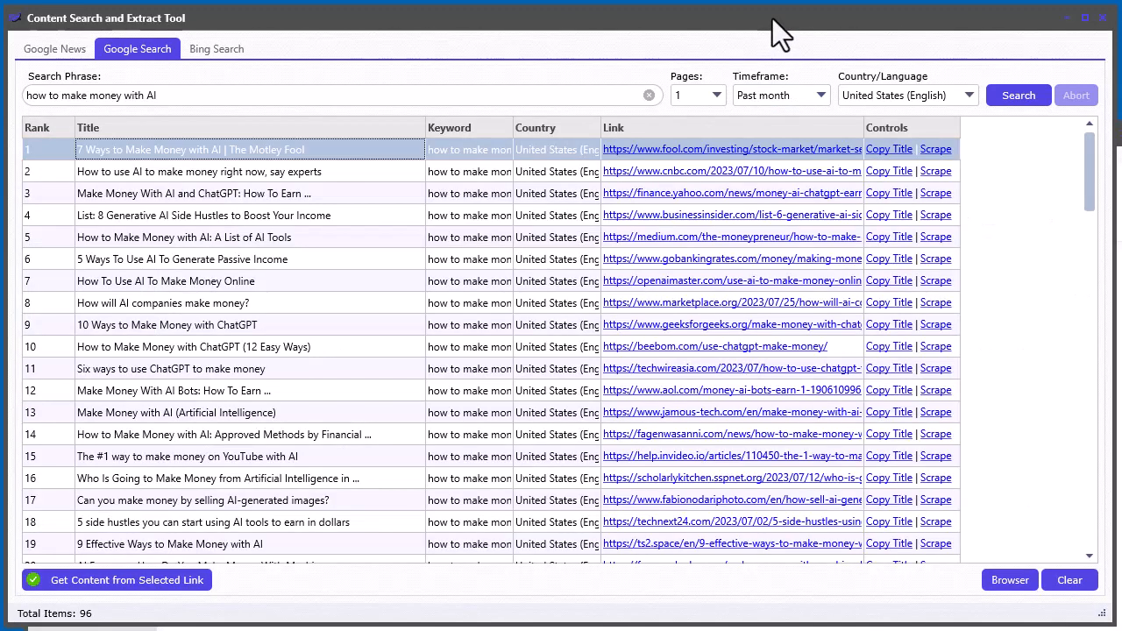
- Extract the selected link's content again and move the Script Editor window up
{"action": "left_click", "coordinate": [155, 582]}
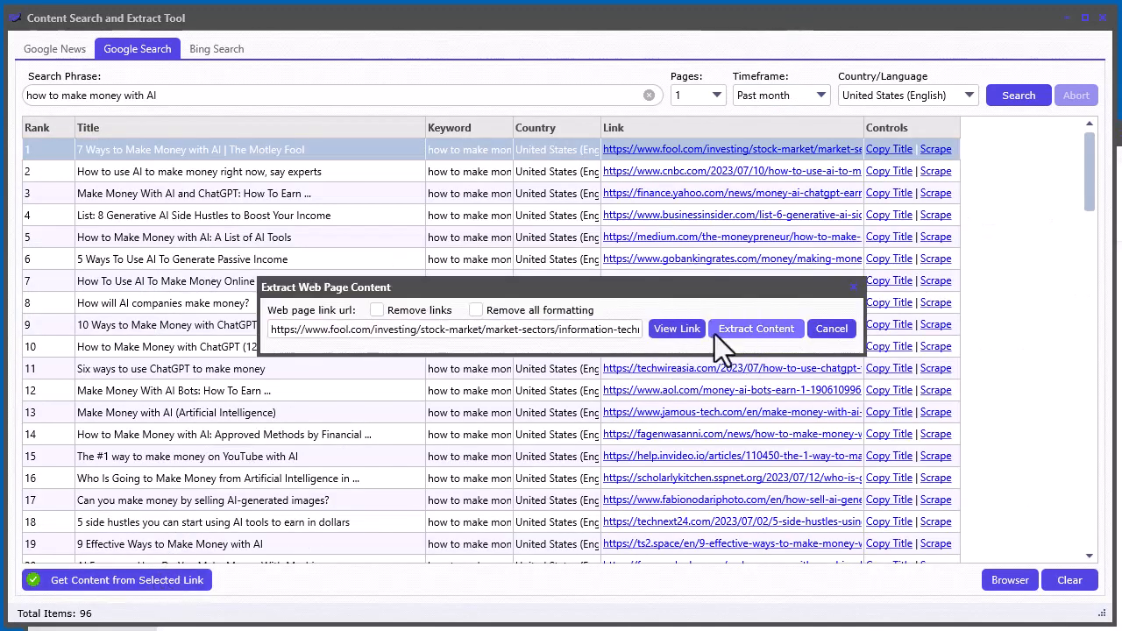
{"action": "left_click", "coordinate": [756, 329]}
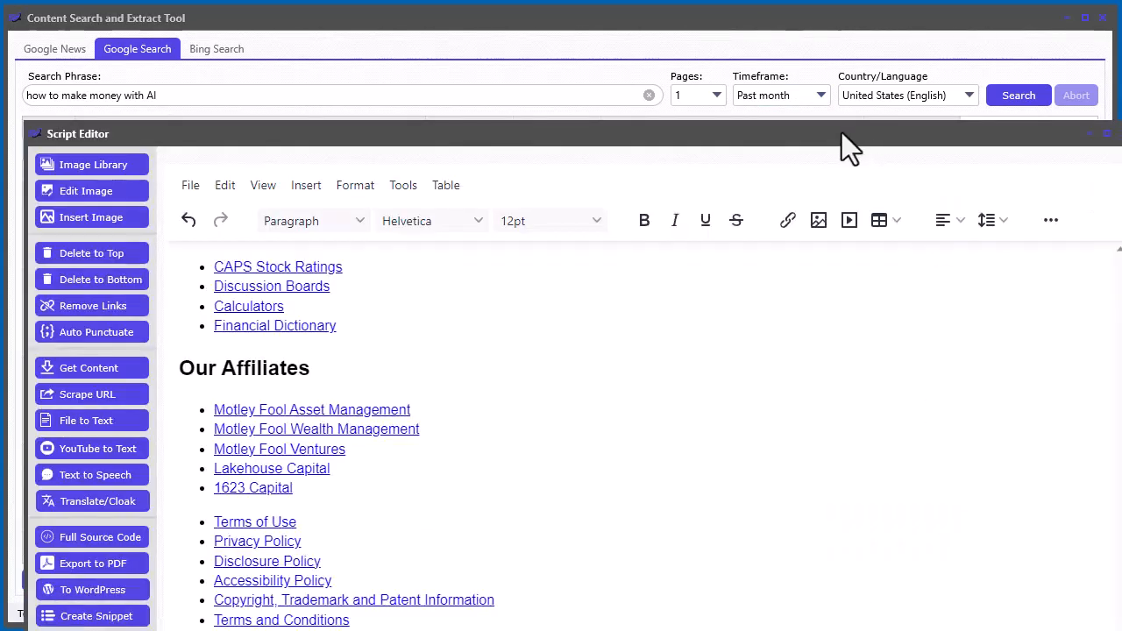
{"action": "left_click_drag", "start_coordinate": [842, 132], "coordinate": [820, 11]}
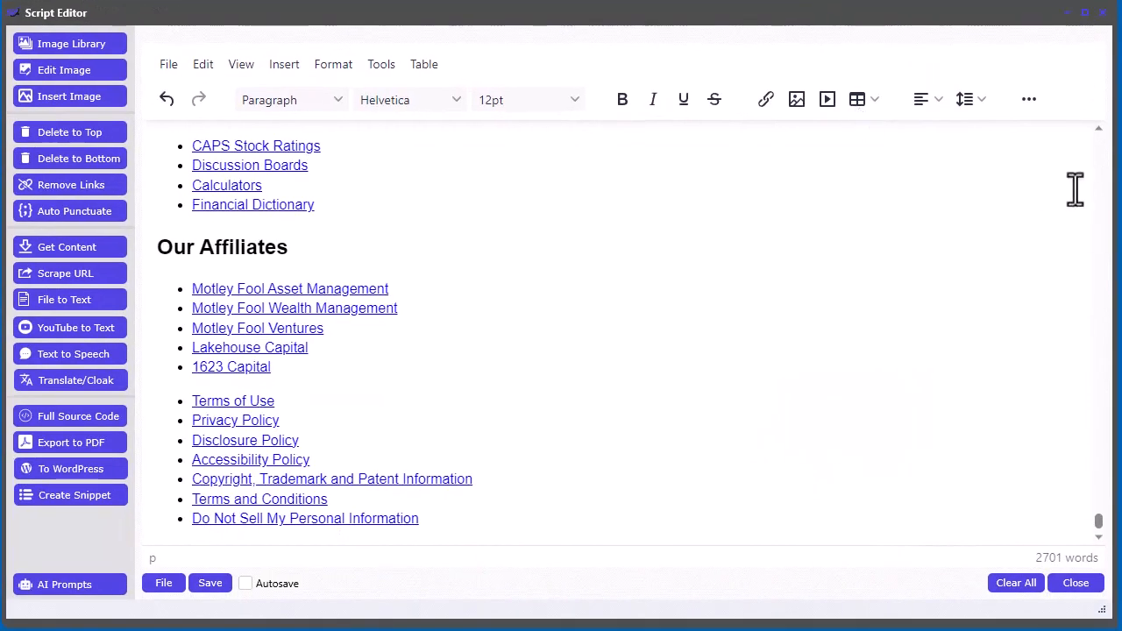
- Delete everything above the 'How to Make Money With AI' title
{"action": "left_click_drag", "start_coordinate": [1100, 518], "coordinate": [1103, 277]}
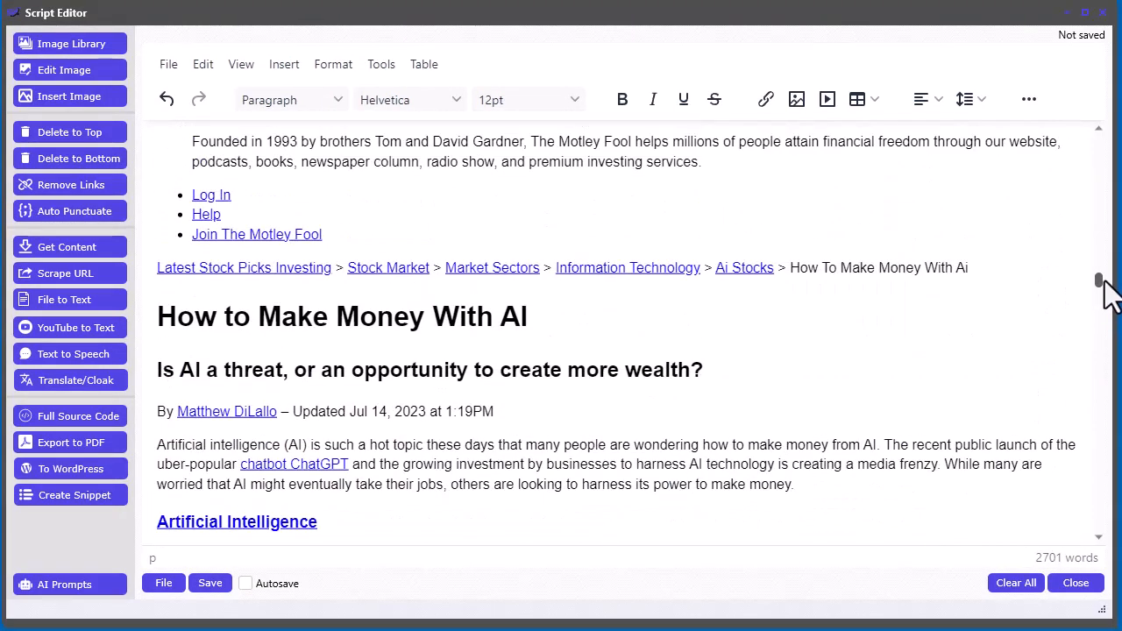
{"action": "left_click", "coordinate": [159, 311]}
{"action": "left_click", "coordinate": [92, 131]}
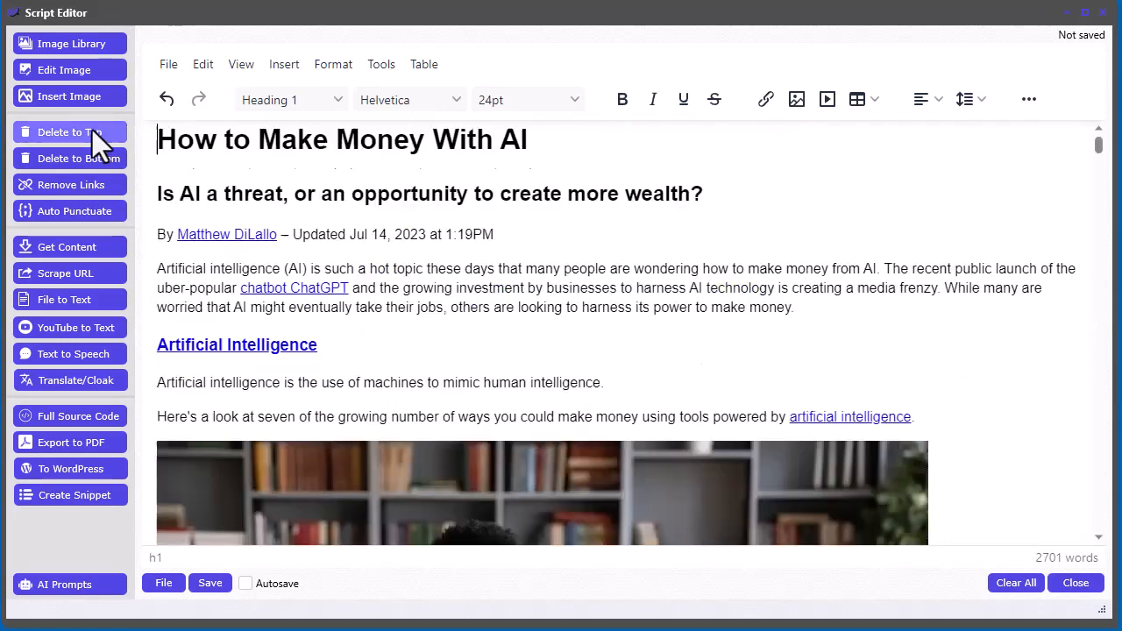
- Delete everything after the final paragraph of the 'Create online courses' section
{"action": "left_click_drag", "start_coordinate": [1098, 144], "coordinate": [1096, 253]}
{"action": "left_click", "coordinate": [455, 210]}
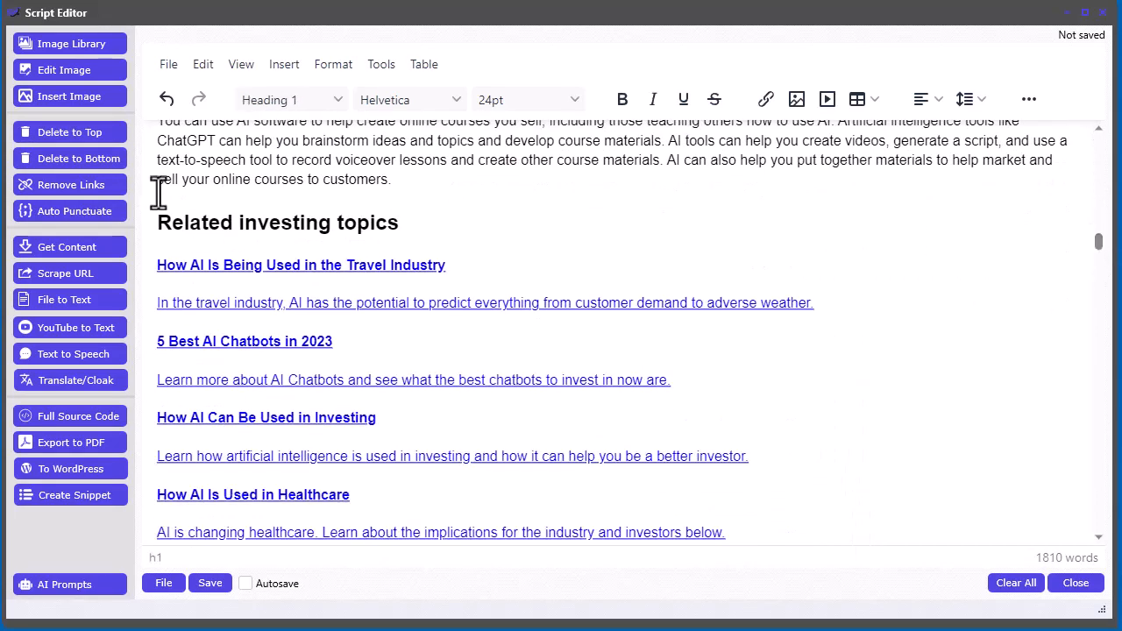
{"action": "left_click", "coordinate": [83, 165]}
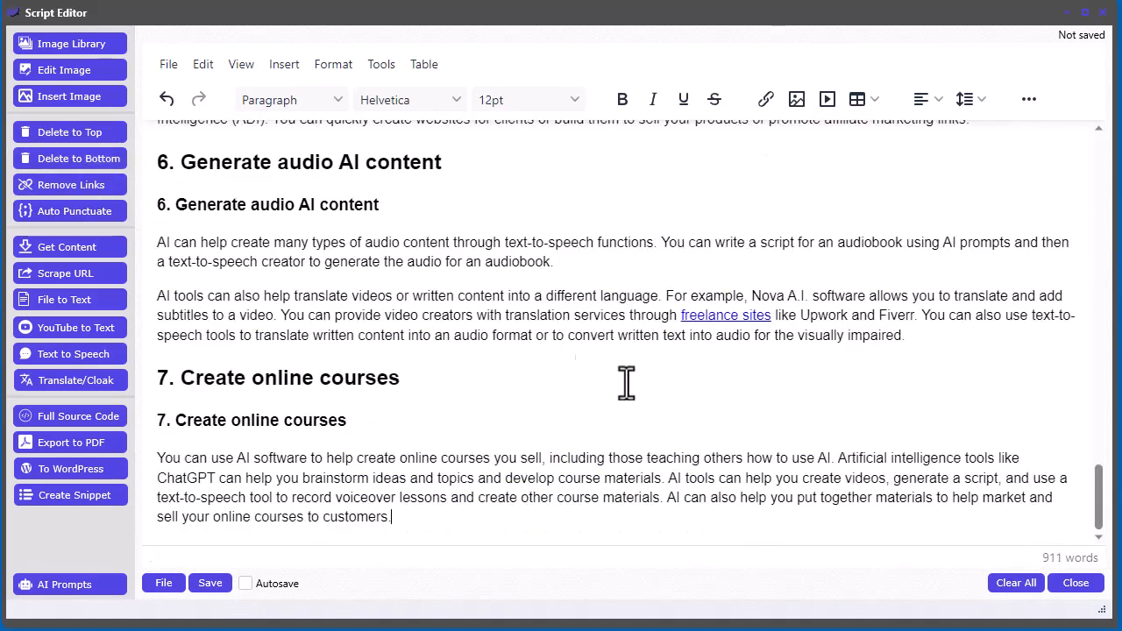
- Remove the duplicate subheadings for sections 7 and 6
{"action": "left_click_drag", "start_coordinate": [383, 427], "coordinate": [138, 430]}
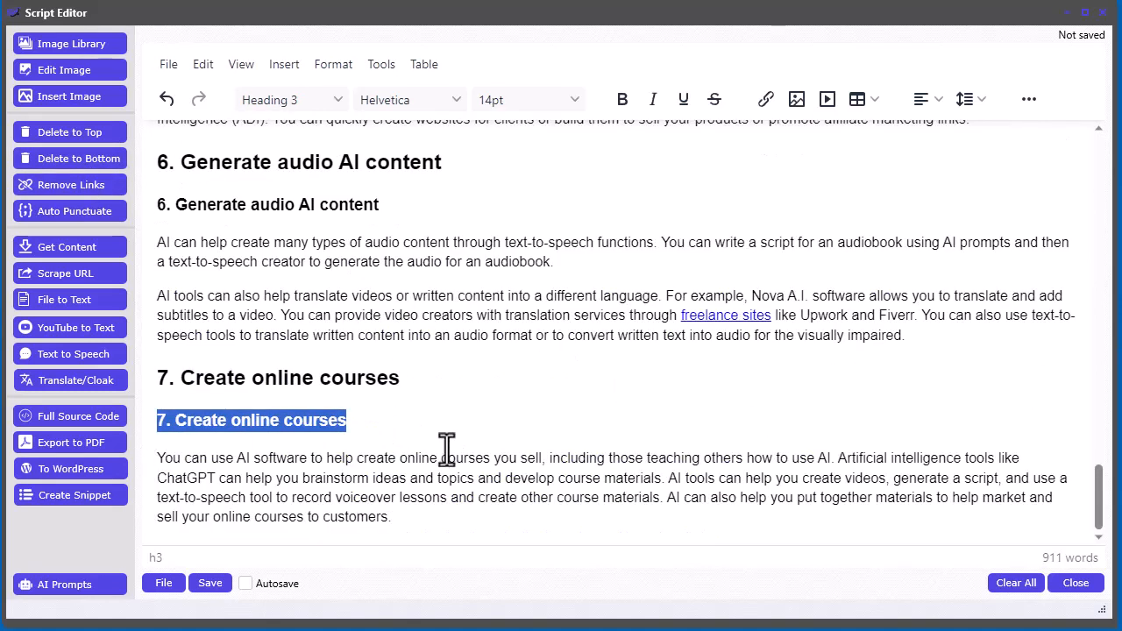
{"action": "key", "text": "BackSpace"}
{"action": "key", "text": "Delete"}
{"action": "left_click_drag", "start_coordinate": [427, 243], "coordinate": [155, 243]}
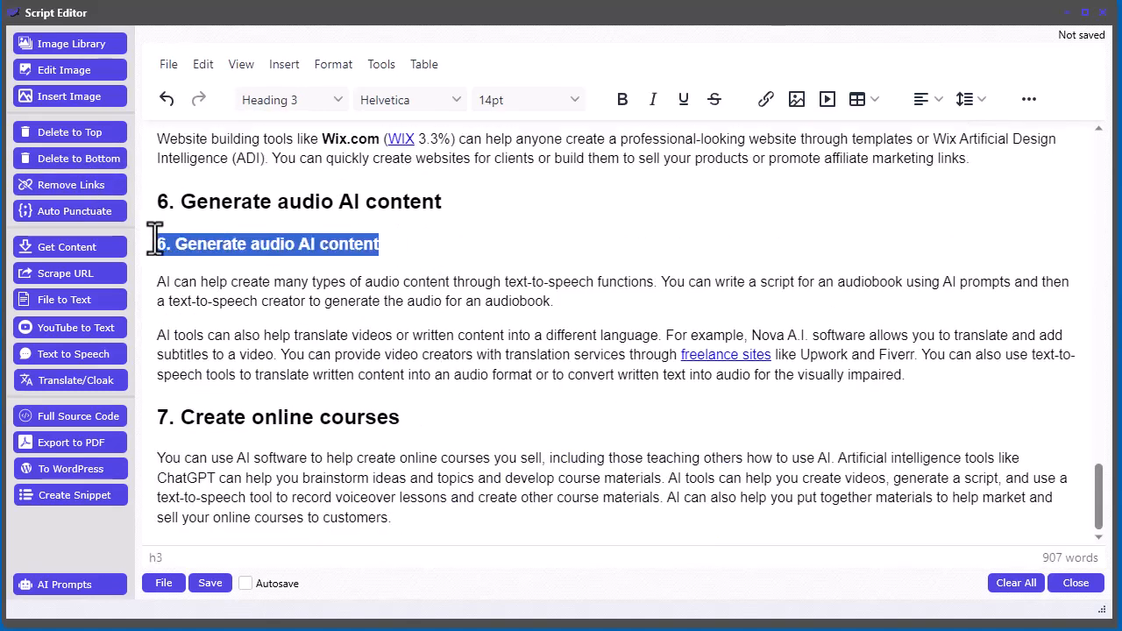
{"action": "key", "text": "BackSpace"}
- Remove the duplicate subheadings for sections 5 and 4
{"action": "scroll", "coordinate": [649, 314], "scroll_direction": "up", "scroll_amount": 4}
{"action": "left_click_drag", "start_coordinate": [307, 409], "coordinate": [167, 421]}
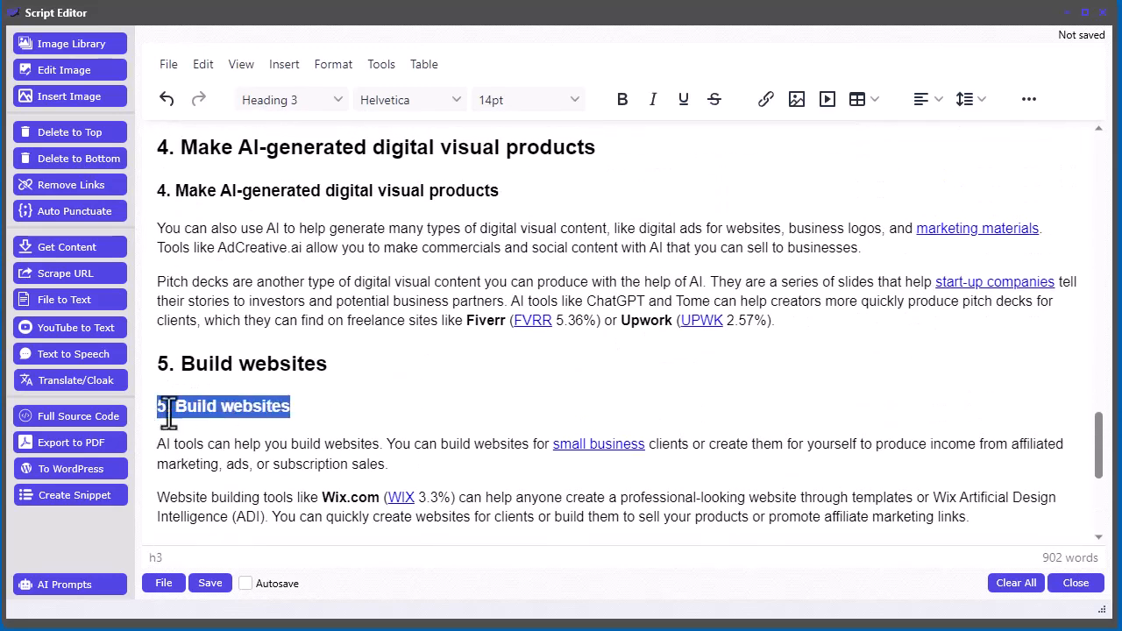
{"action": "key", "text": "BackSpace"}
{"action": "key", "text": "Delete"}
{"action": "left_click_drag", "start_coordinate": [502, 190], "coordinate": [155, 191]}
{"action": "key", "text": "BackSpace"}
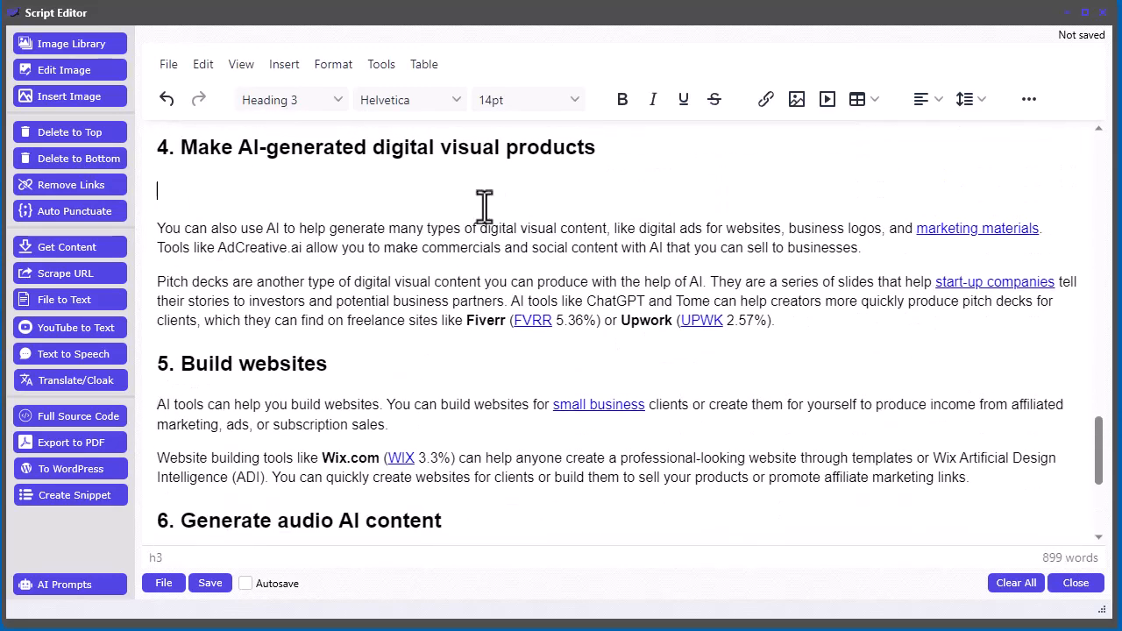
{"action": "key", "text": "Delete"}
- Remove the duplicate subheadings for sections 3 and 2
{"action": "scroll", "coordinate": [682, 290], "scroll_direction": "up", "scroll_amount": 2}
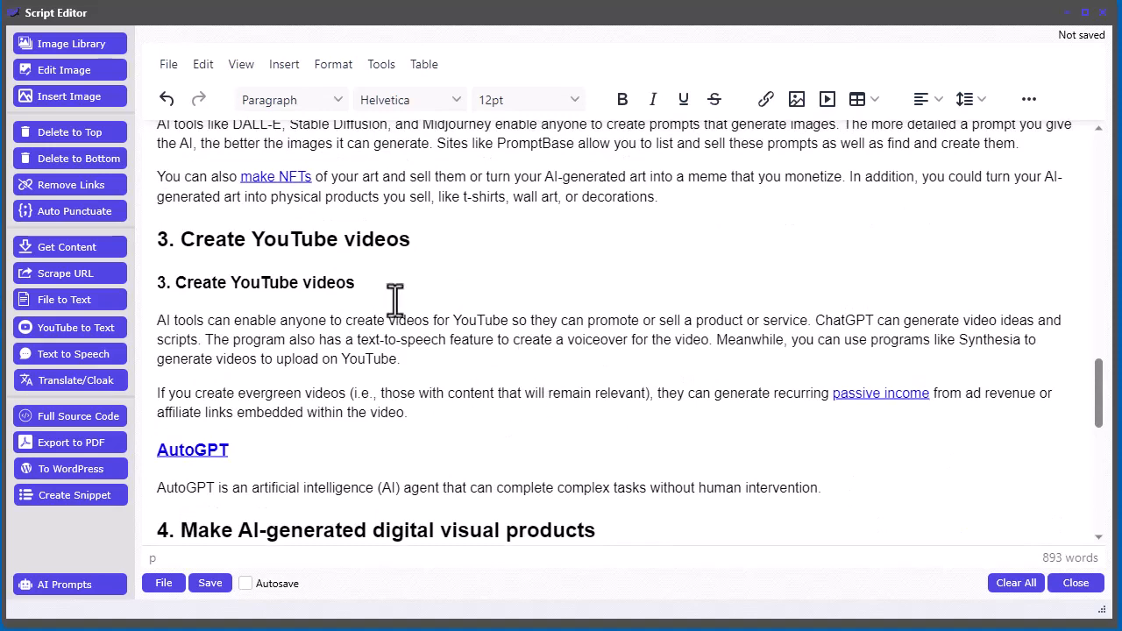
{"action": "left_click_drag", "start_coordinate": [394, 290], "coordinate": [160, 279]}
{"action": "key", "text": "Delete"}
{"action": "key", "text": "Delete"}
{"action": "scroll", "coordinate": [625, 367], "scroll_direction": "up", "scroll_amount": 2}
{"action": "scroll", "coordinate": [626, 367], "scroll_direction": "up", "scroll_amount": 2}
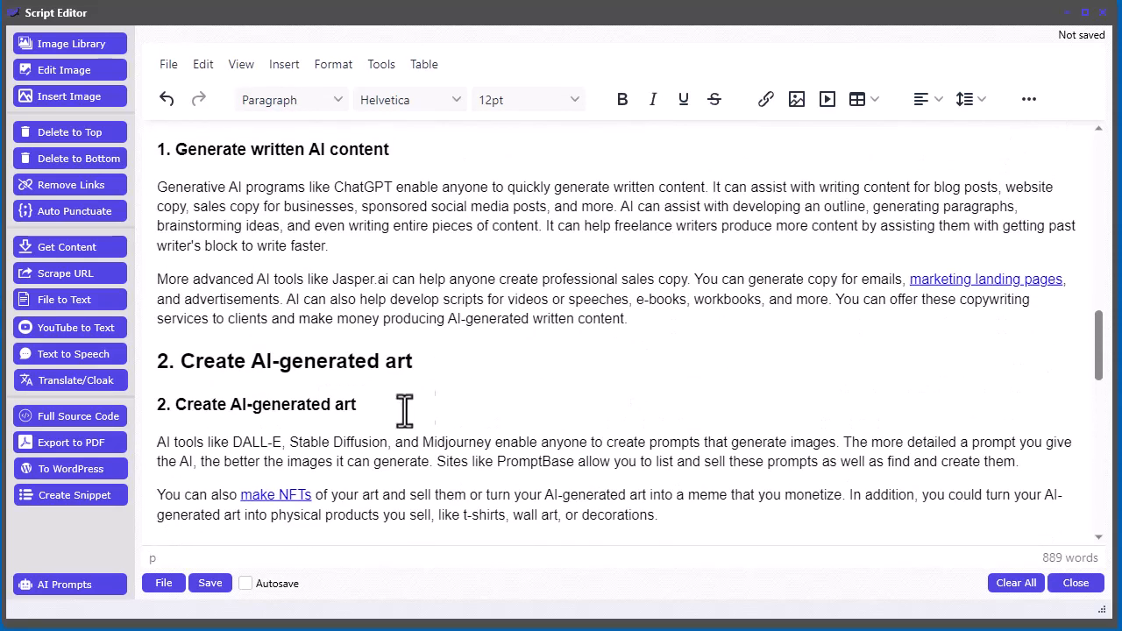
{"action": "left_click_drag", "start_coordinate": [401, 406], "coordinate": [168, 403]}
{"action": "key", "text": "Delete"}
- Remove the duplicate section 1 subheading and the duplicate 'Seven ways to make money with AI' heading
{"action": "key", "text": "Delete"}
{"action": "scroll", "coordinate": [609, 412], "scroll_direction": "up", "scroll_amount": 3}
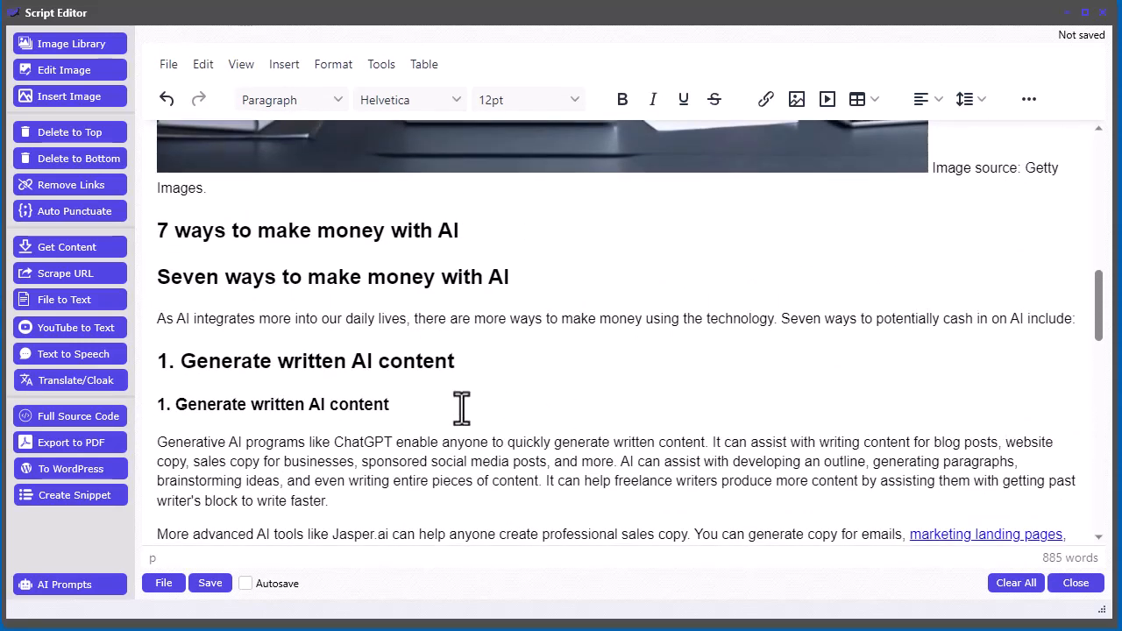
{"action": "left_click_drag", "start_coordinate": [422, 405], "coordinate": [163, 405]}
{"action": "key", "text": "Delete"}
{"action": "key", "text": "Delete"}
{"action": "left_click_drag", "start_coordinate": [563, 277], "coordinate": [161, 274]}
{"action": "key", "text": "Delete"}
{"action": "key", "text": "Delete"}
- Delete the stock photo and its 'Image source: Getty Images.' caption
{"action": "scroll", "coordinate": [767, 414], "scroll_direction": "up", "scroll_amount": 3}
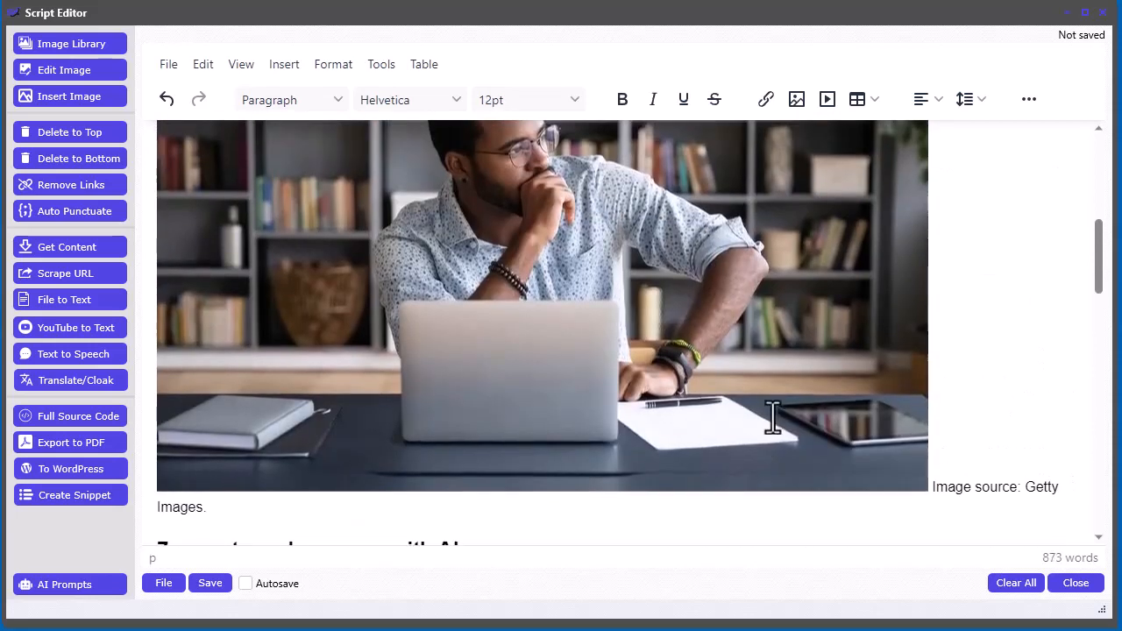
{"action": "left_click_drag", "start_coordinate": [932, 488], "coordinate": [943, 504]}
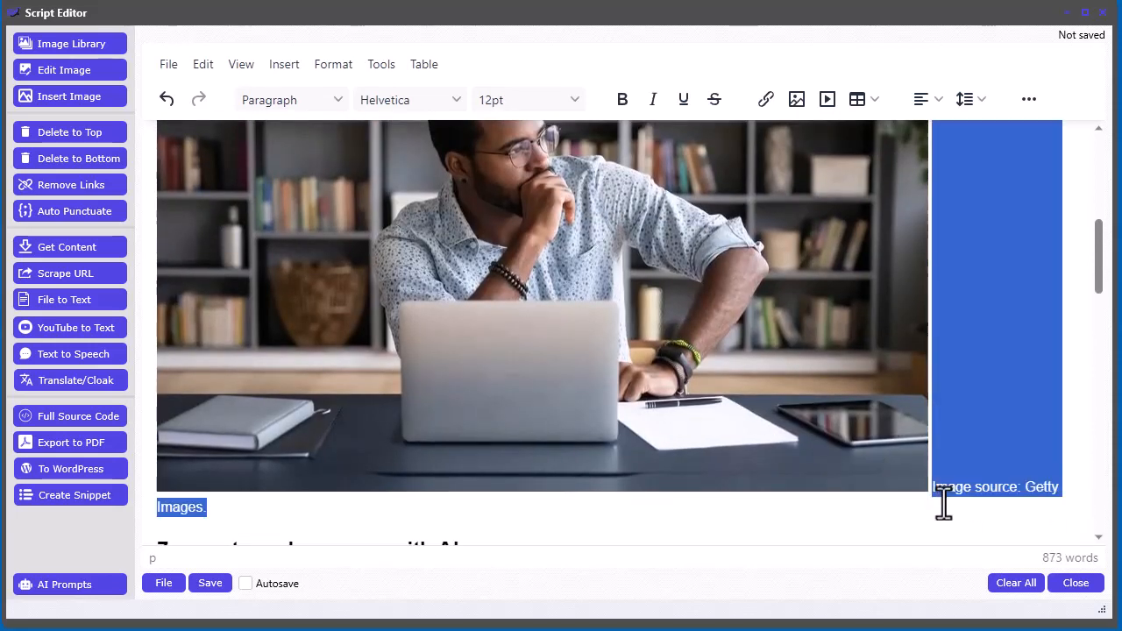
{"action": "key", "text": "Delete"}
{"action": "left_click", "coordinate": [552, 307]}
{"action": "key", "text": "Delete"}
- Delete the author byline and update date below the subtitle
{"action": "scroll", "coordinate": [547, 240], "scroll_direction": "up", "scroll_amount": 3}
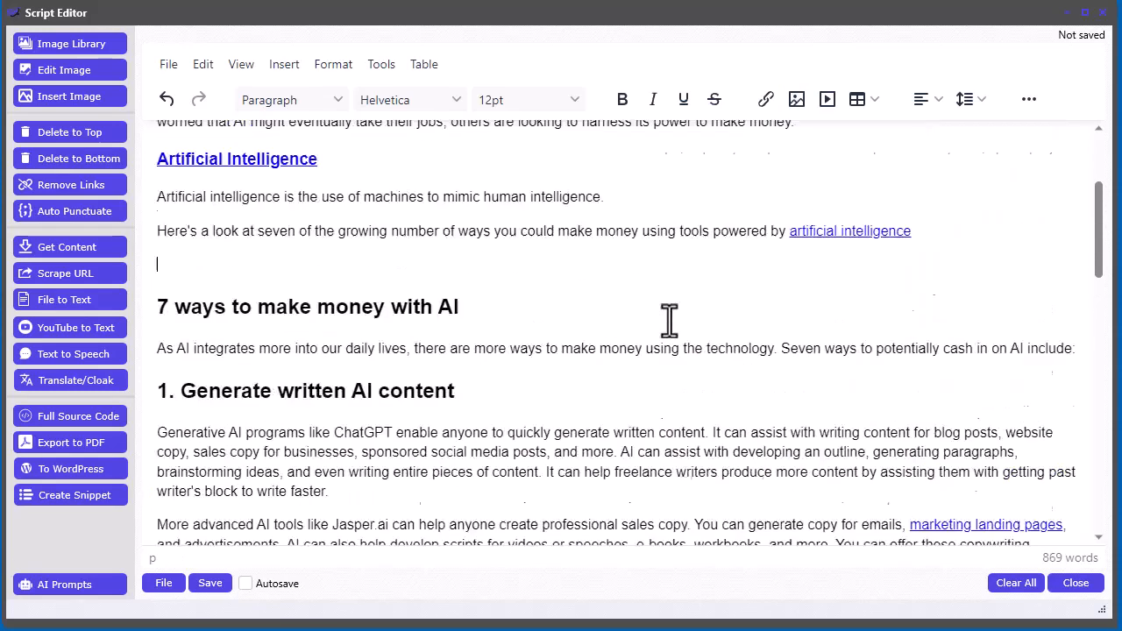
{"action": "scroll", "coordinate": [538, 357], "scroll_direction": "up", "scroll_amount": 1}
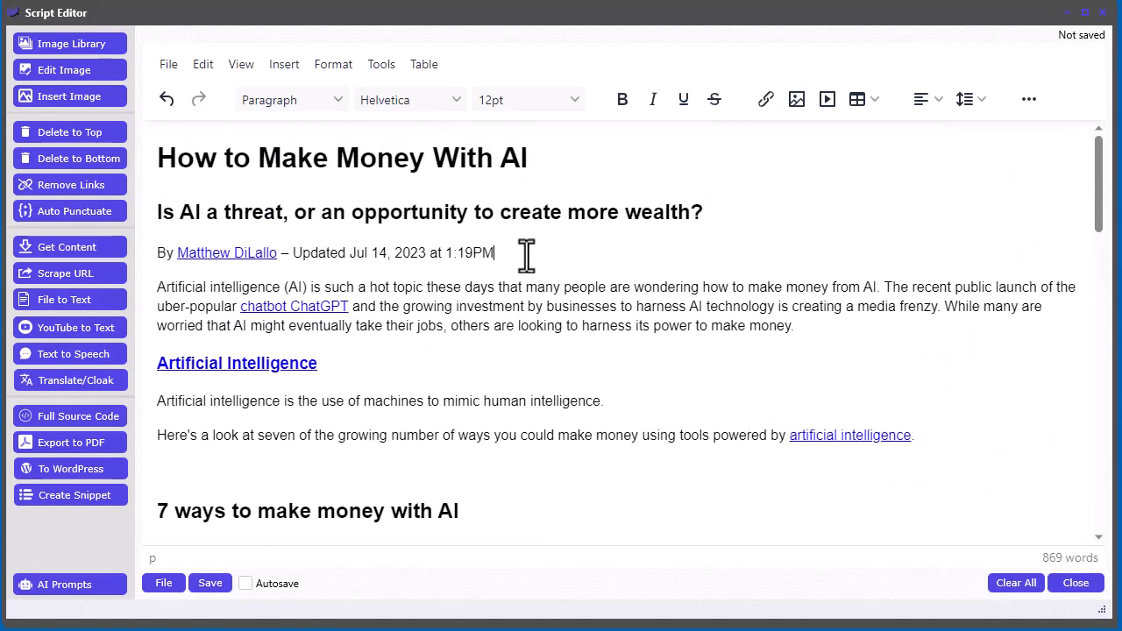
{"action": "left_click_drag", "start_coordinate": [526, 256], "coordinate": [155, 239]}
{"action": "key", "text": "Delete"}
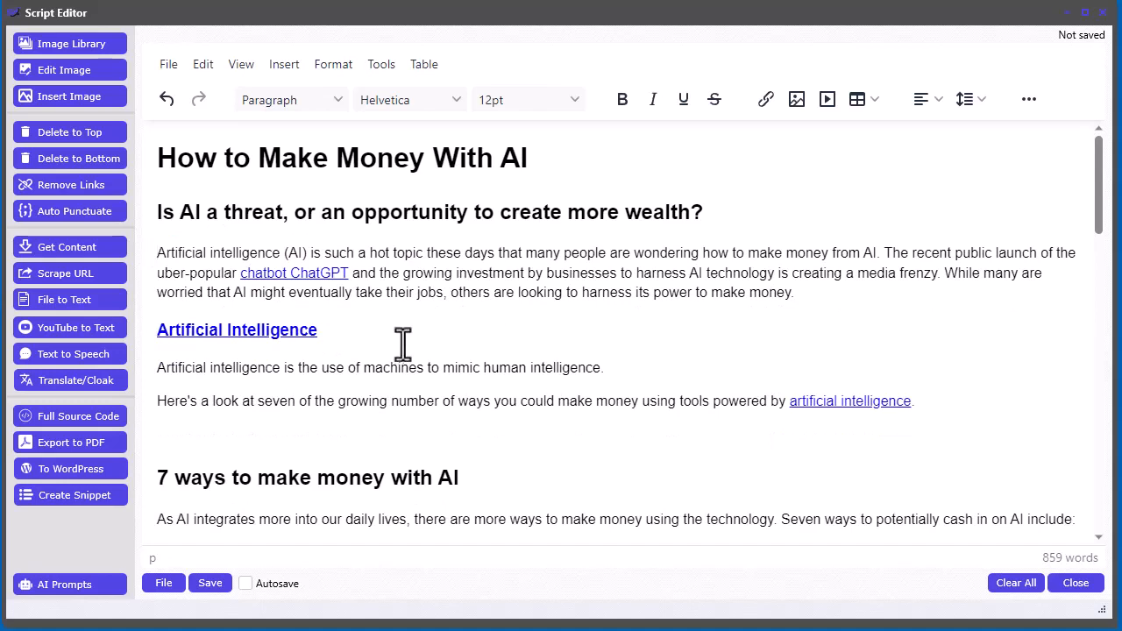
{"action": "left_click_drag", "start_coordinate": [318, 331], "coordinate": [156, 333]}
{"action": "left_click", "coordinate": [527, 367]}
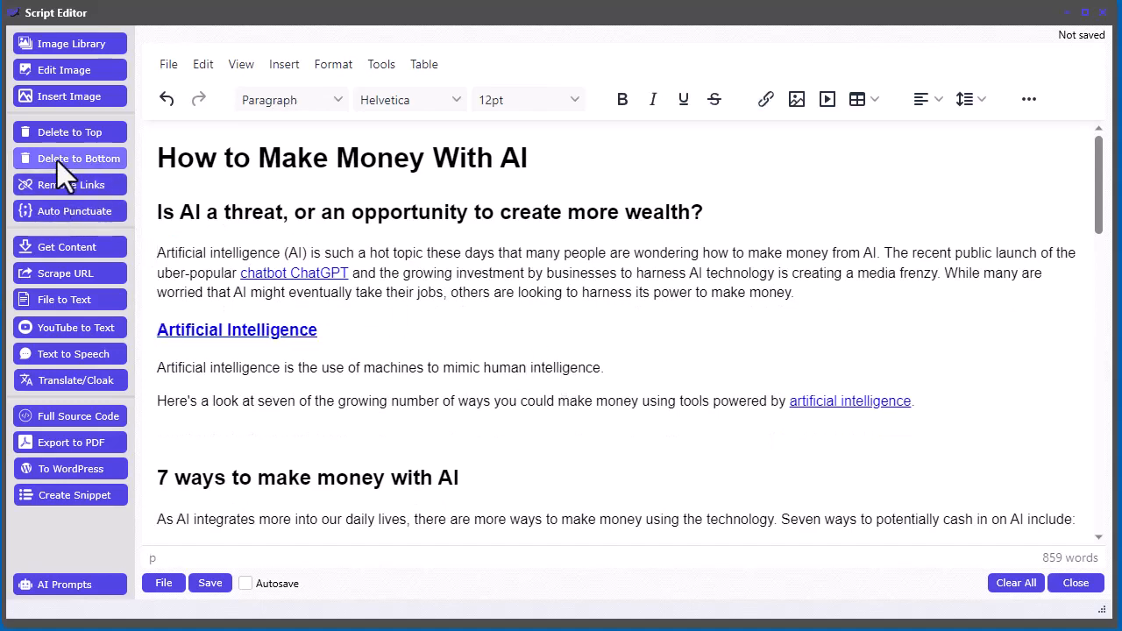
{"action": "scroll", "coordinate": [593, 356], "scroll_direction": "down", "scroll_amount": 2}
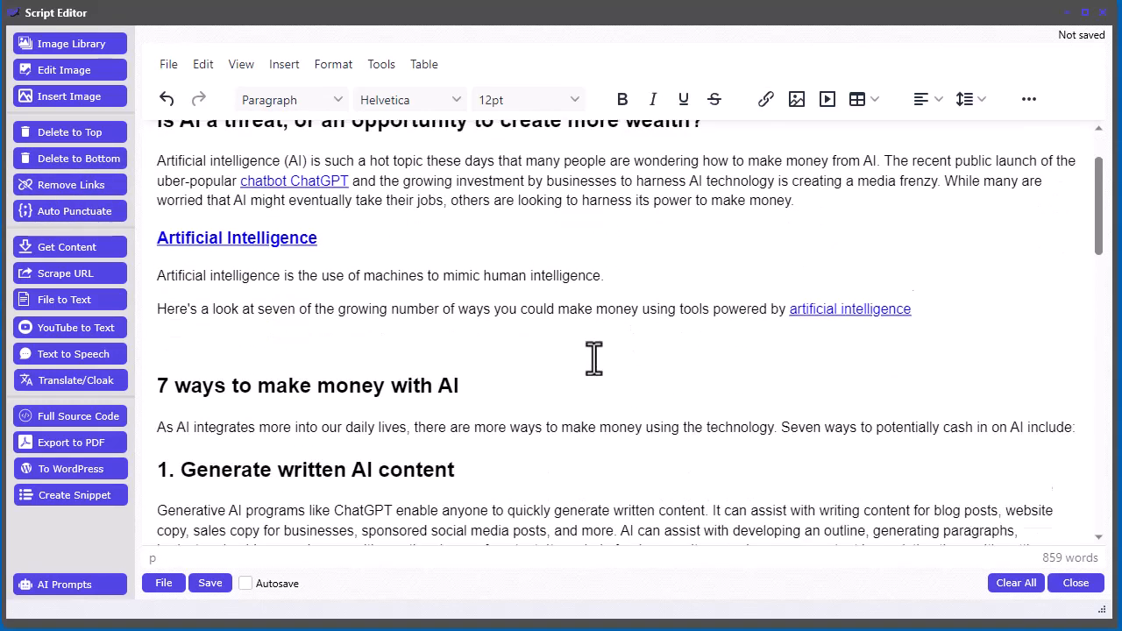
{"action": "scroll", "coordinate": [593, 356], "scroll_direction": "up", "scroll_amount": 2}
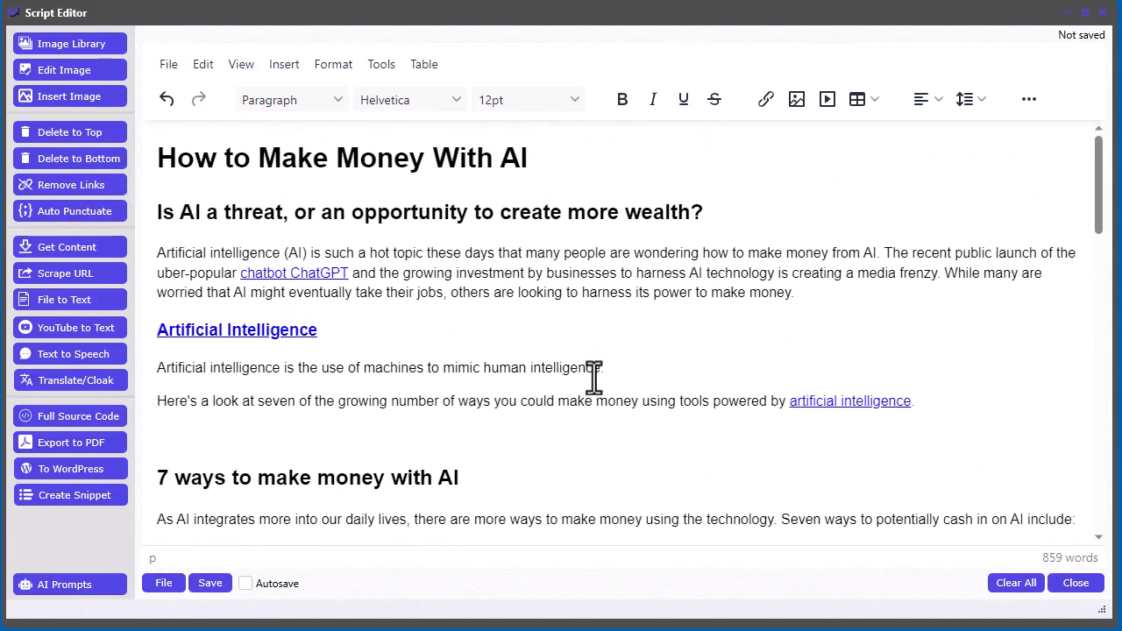
- Insert a medium-size AI stock image from the Pexels image library below the paragraph about seven ways to make money
{"action": "left_click", "coordinate": [632, 386]}
{"action": "left_click", "coordinate": [333, 433]}
{"action": "left_click", "coordinate": [78, 48]}
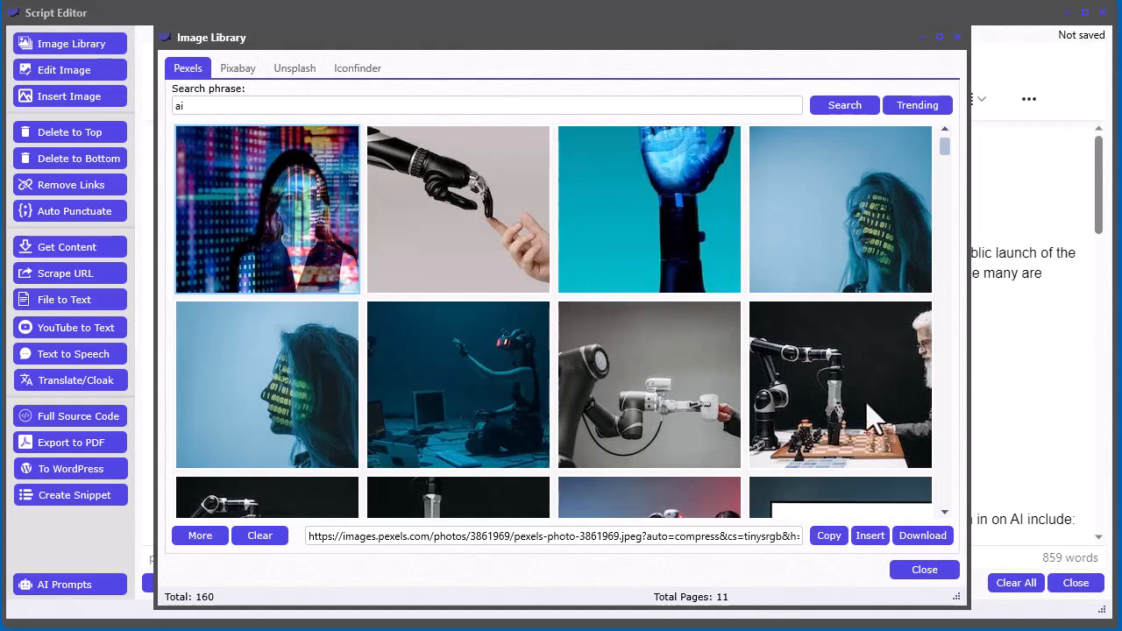
{"action": "left_click", "coordinate": [280, 383]}
{"action": "right_click", "coordinate": [281, 384]}
{"action": "mouse_move", "coordinate": [338, 393]}
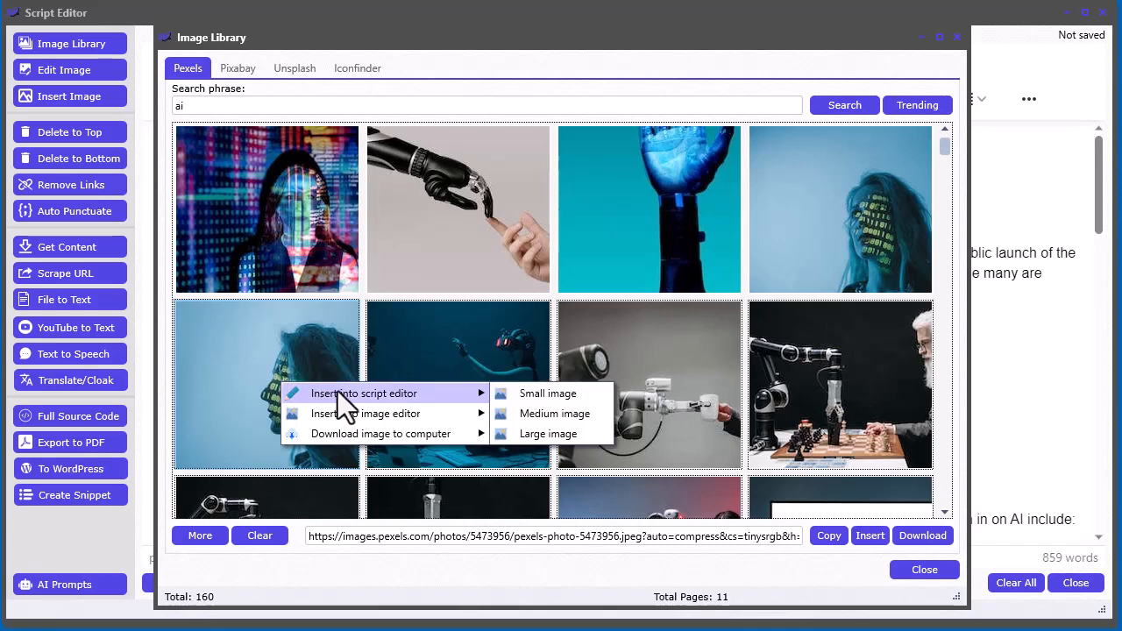
{"action": "left_click", "coordinate": [579, 394]}
{"action": "left_click", "coordinate": [924, 570]}
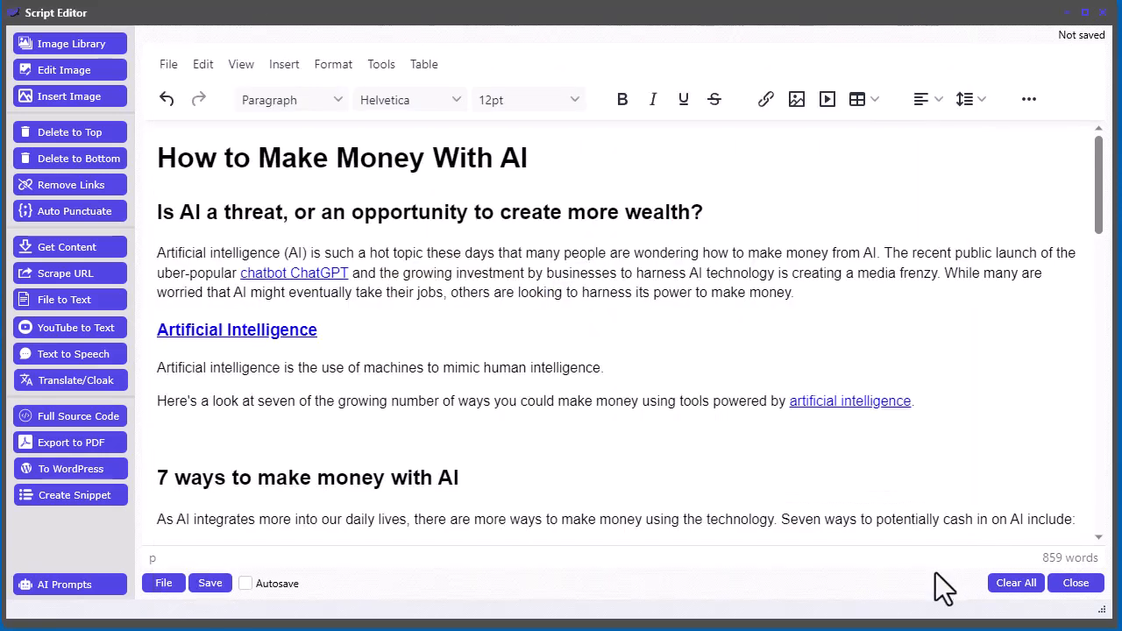
- Clear the entire editor content
{"action": "scroll", "coordinate": [720, 345], "scroll_direction": "down", "scroll_amount": 3}
{"action": "scroll", "coordinate": [453, 258], "scroll_direction": "up", "scroll_amount": 3}
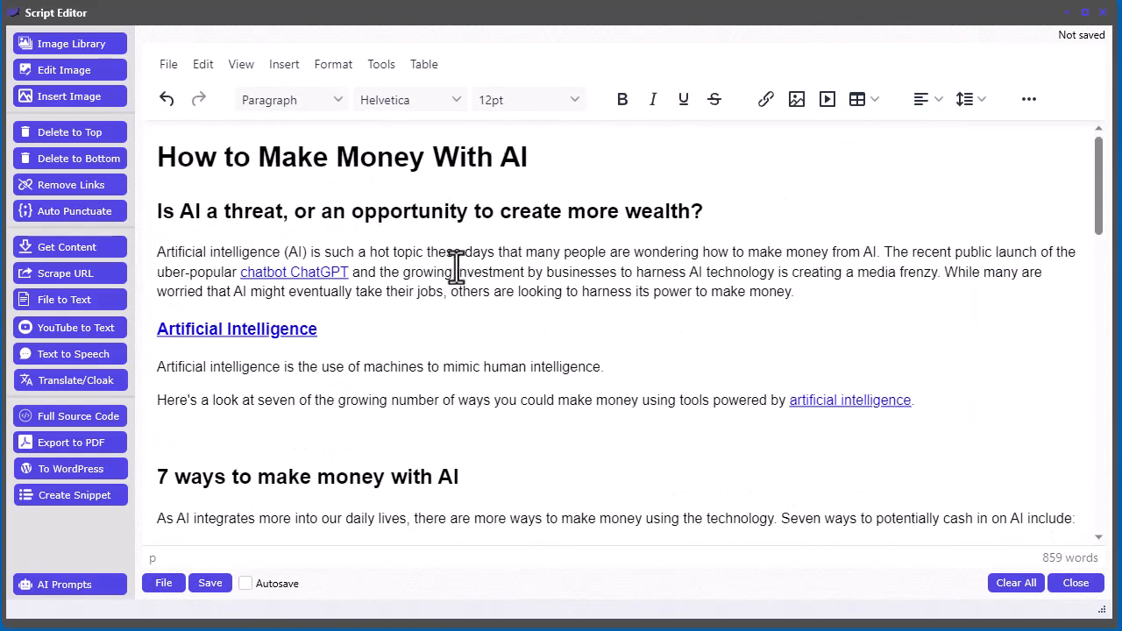
{"action": "scroll", "coordinate": [779, 386], "scroll_direction": "down", "scroll_amount": 1}
{"action": "scroll", "coordinate": [780, 386], "scroll_direction": "down", "scroll_amount": 2}
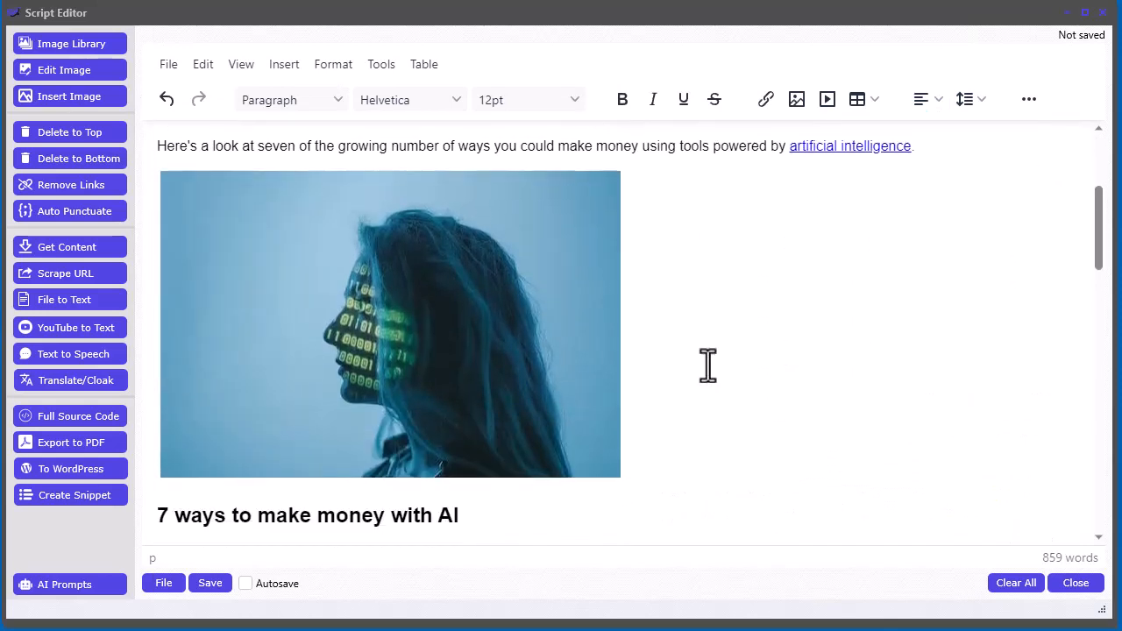
{"action": "left_click", "coordinate": [564, 351]}
{"action": "scroll", "coordinate": [804, 403], "scroll_direction": "up", "scroll_amount": 3}
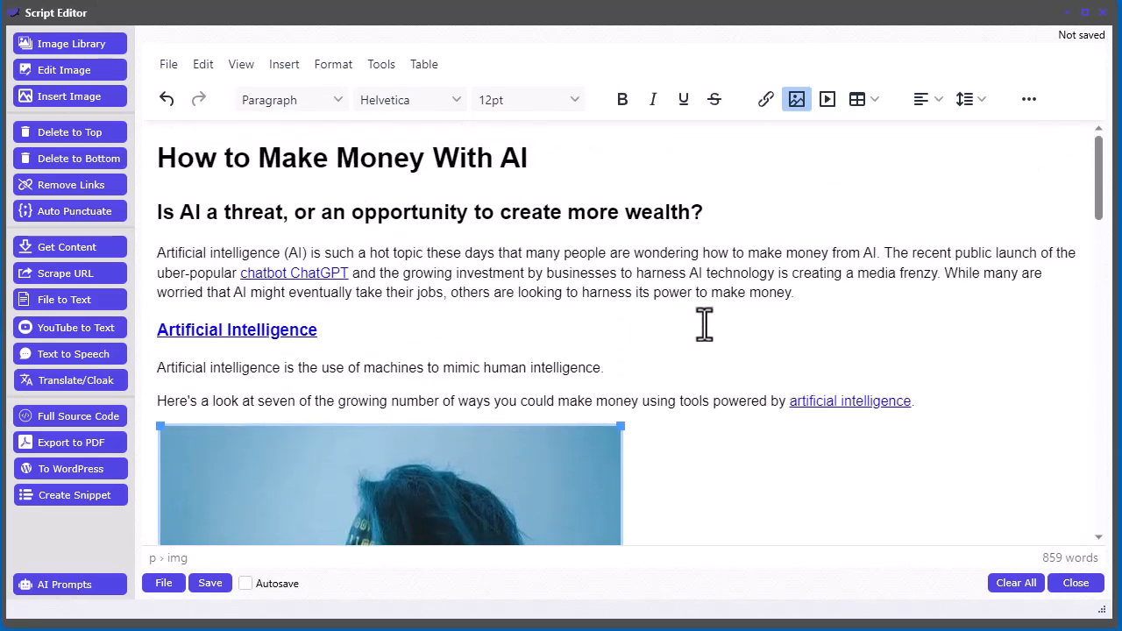
{"action": "left_click", "coordinate": [1033, 586]}
{"action": "key", "text": "Return"}
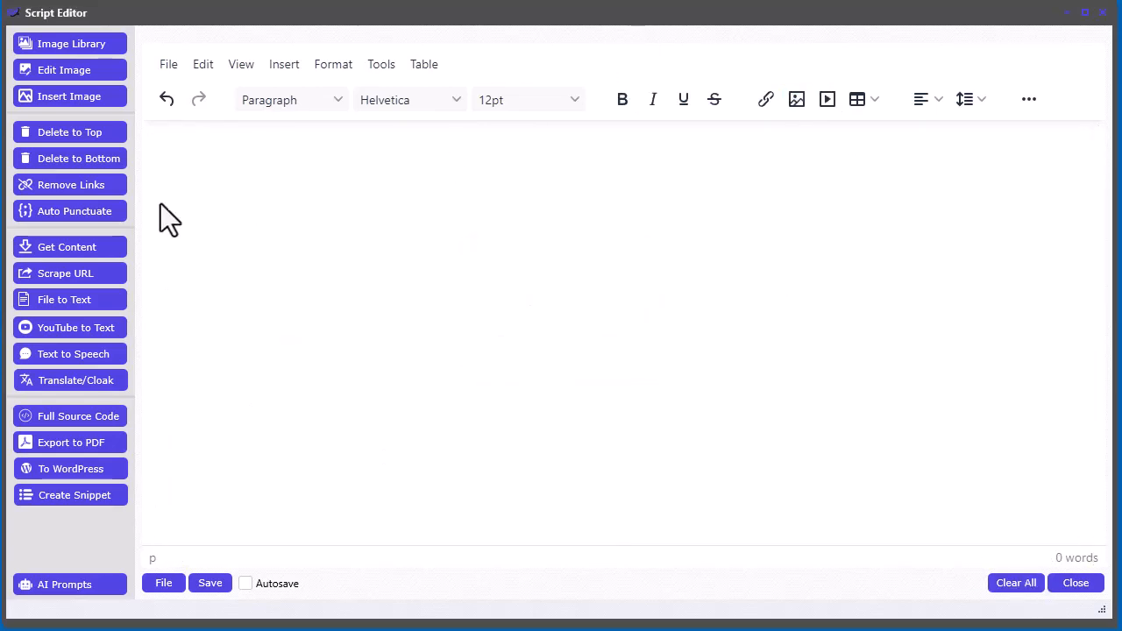
- Open Get Content and search Bing for 'how to make money with AI', reusing the phrase from the Google Search tab
{"action": "left_click", "coordinate": [70, 246]}
{"action": "left_click", "coordinate": [219, 49]}
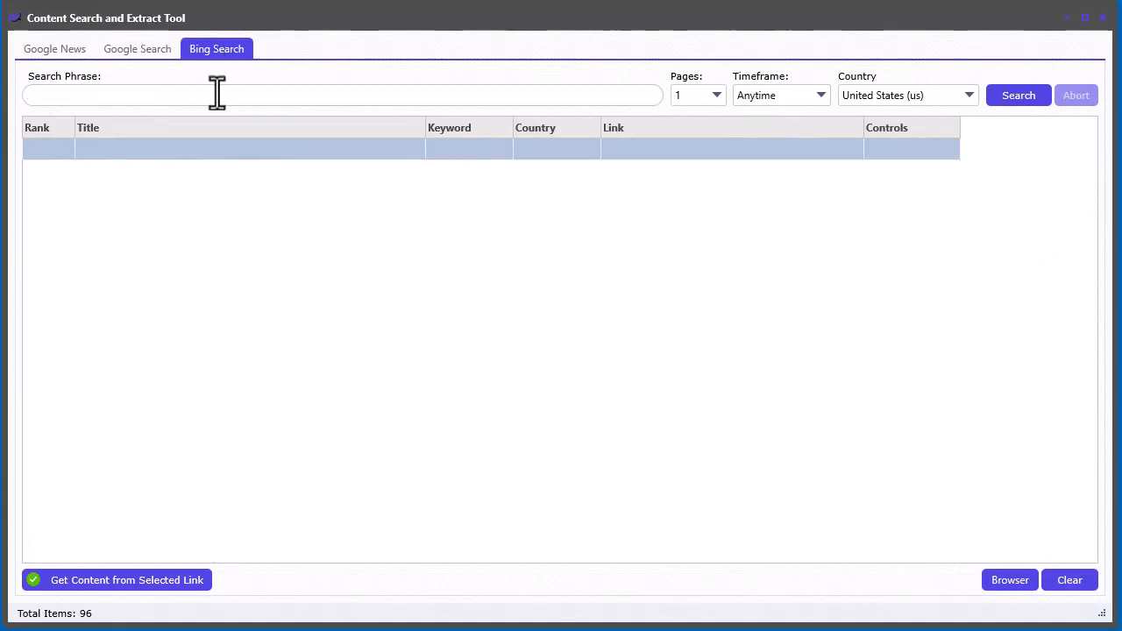
{"action": "left_click", "coordinate": [148, 50]}
{"action": "left_click", "coordinate": [196, 100]}
{"action": "key", "text": "ctrl+a"}
{"action": "key", "text": "ctrl+c"}
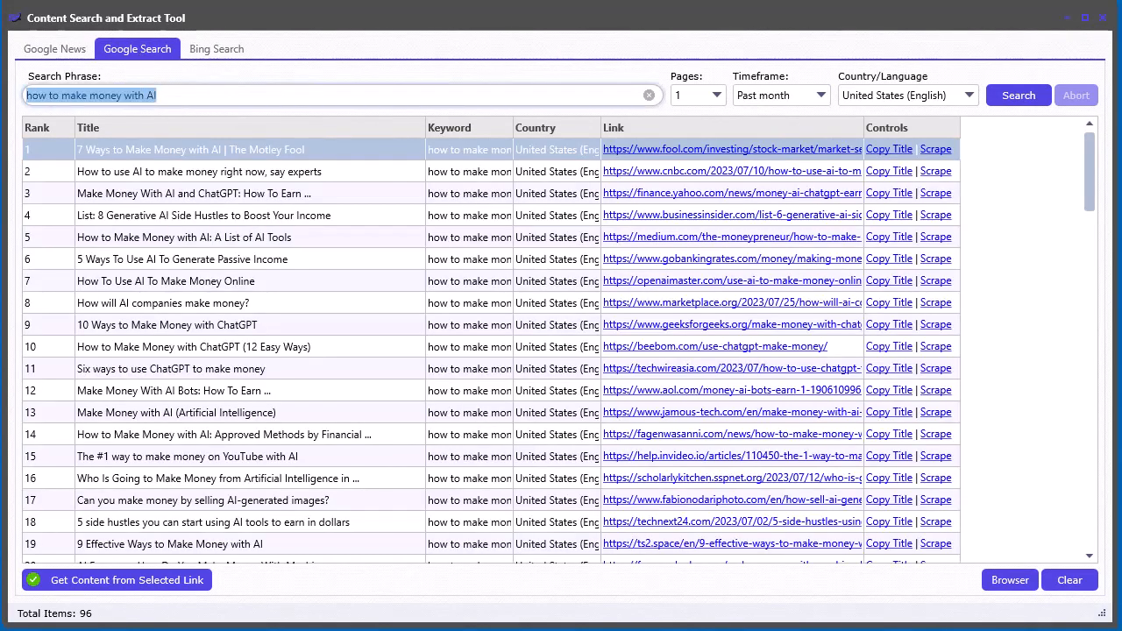
{"action": "left_click", "coordinate": [216, 49]}
{"action": "left_click", "coordinate": [228, 102]}
{"action": "key", "text": "ctrl+v"}
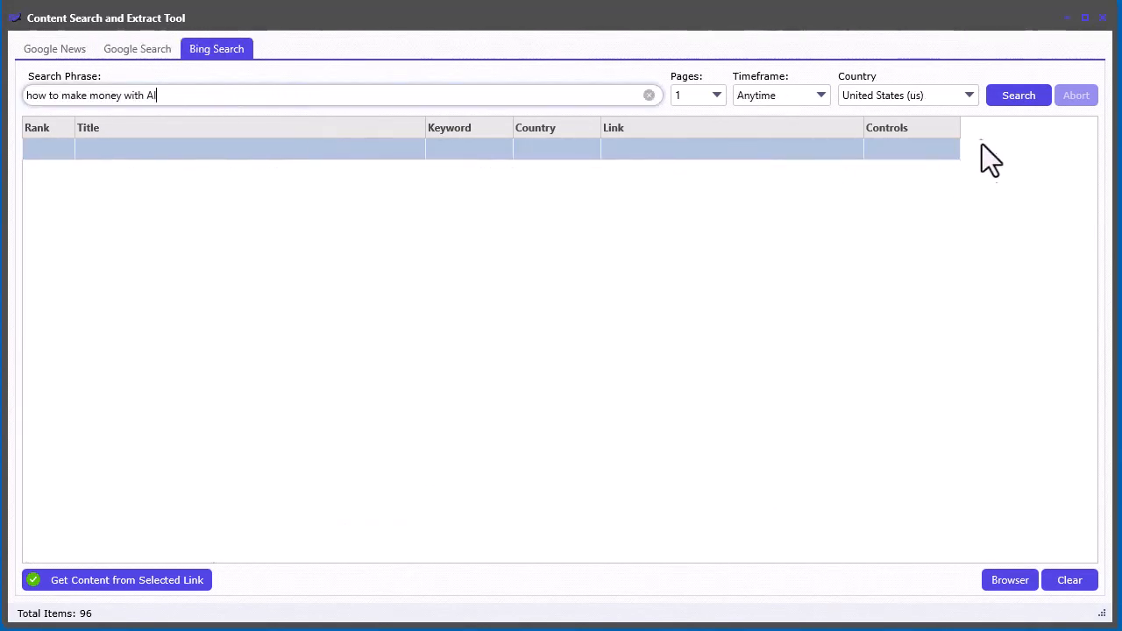
{"action": "left_click", "coordinate": [1014, 98]}
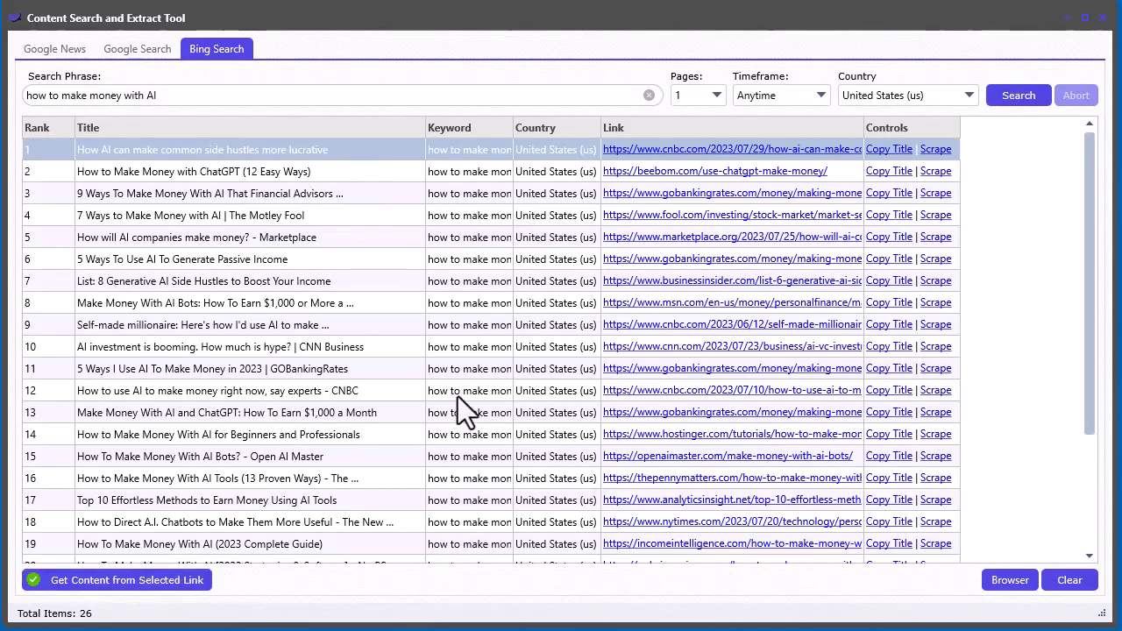
- Scrape and extract the first result, the CNBC article 'How AI can make common side hustles more lucrative', into the editor
{"action": "left_click", "coordinate": [933, 151]}
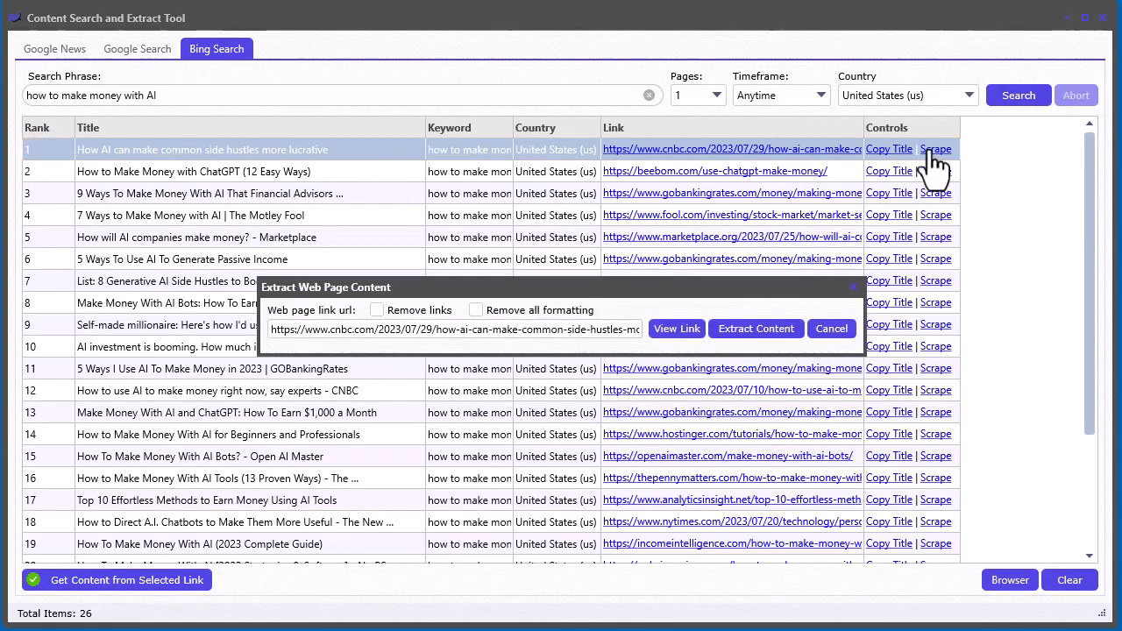
{"action": "left_click", "coordinate": [747, 331]}
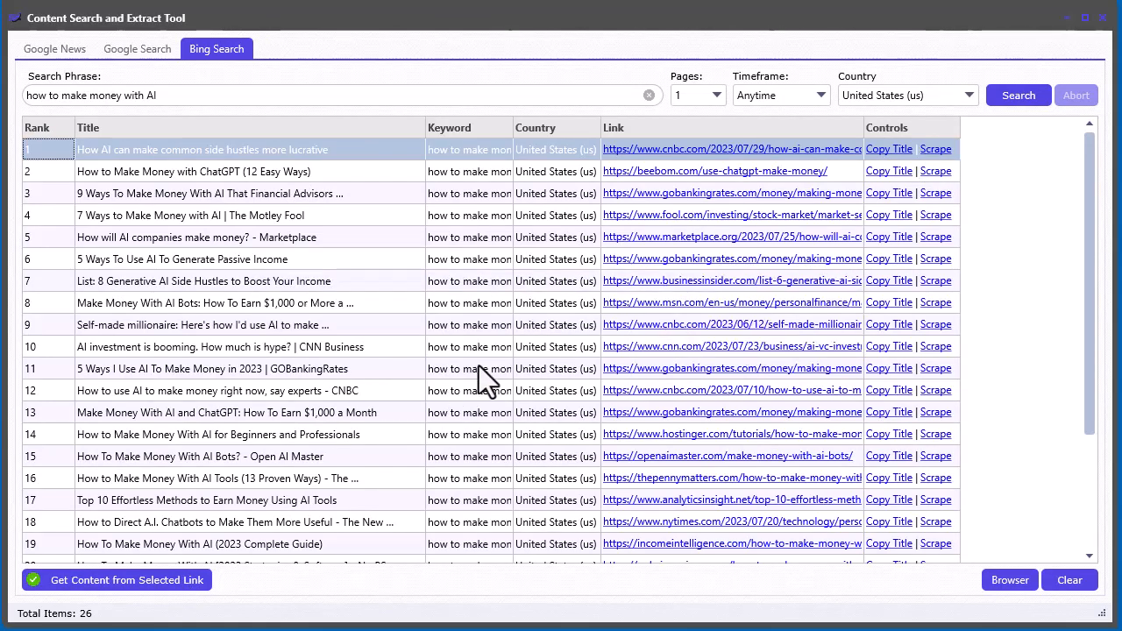
{"action": "left_click_drag", "start_coordinate": [641, 13], "coordinate": [705, 140]}
{"action": "left_click", "coordinate": [652, 37]}
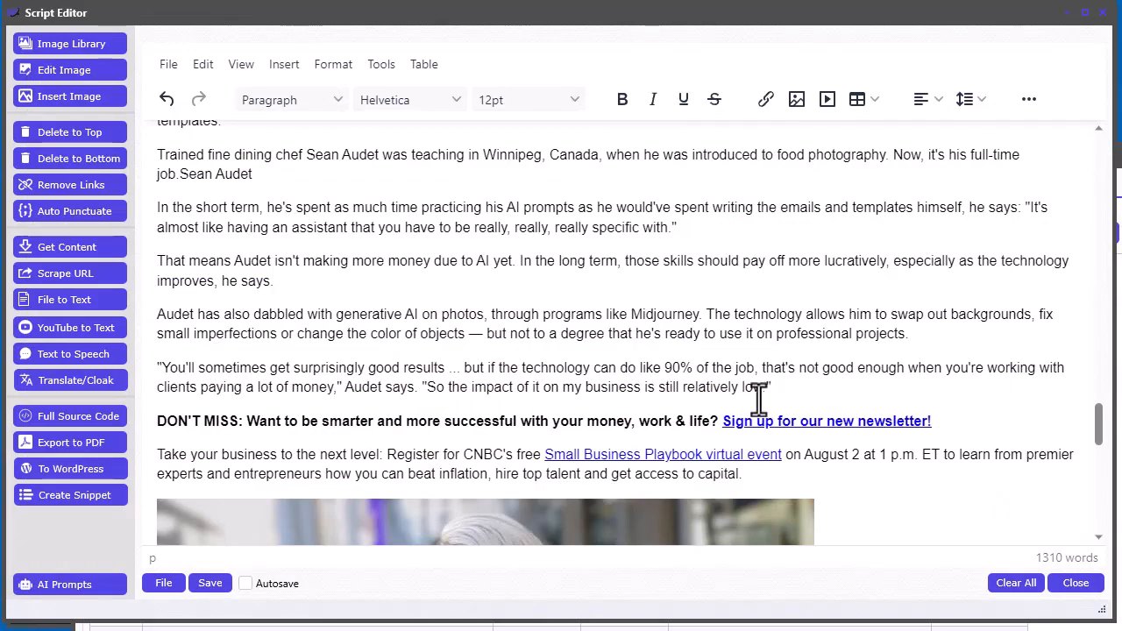
- Delete everything above the headline 'A.I. is making some common side hustles more lucrative'
{"action": "left_click_drag", "start_coordinate": [1097, 446], "coordinate": [1101, 274]}
{"action": "left_click", "coordinate": [160, 407]}
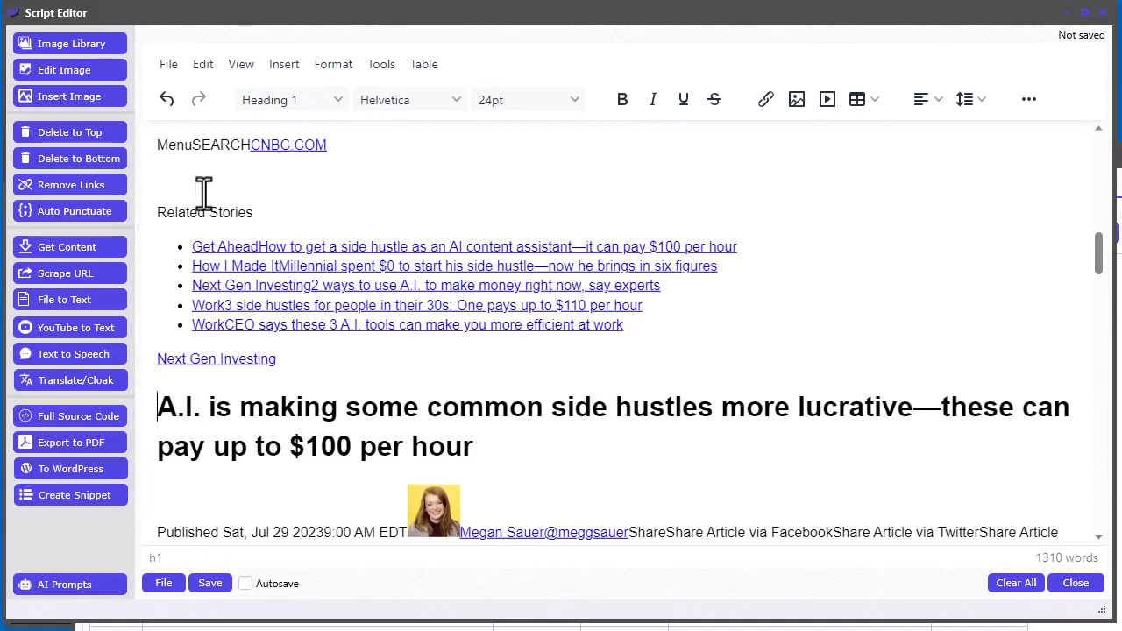
{"action": "left_click", "coordinate": [76, 133]}
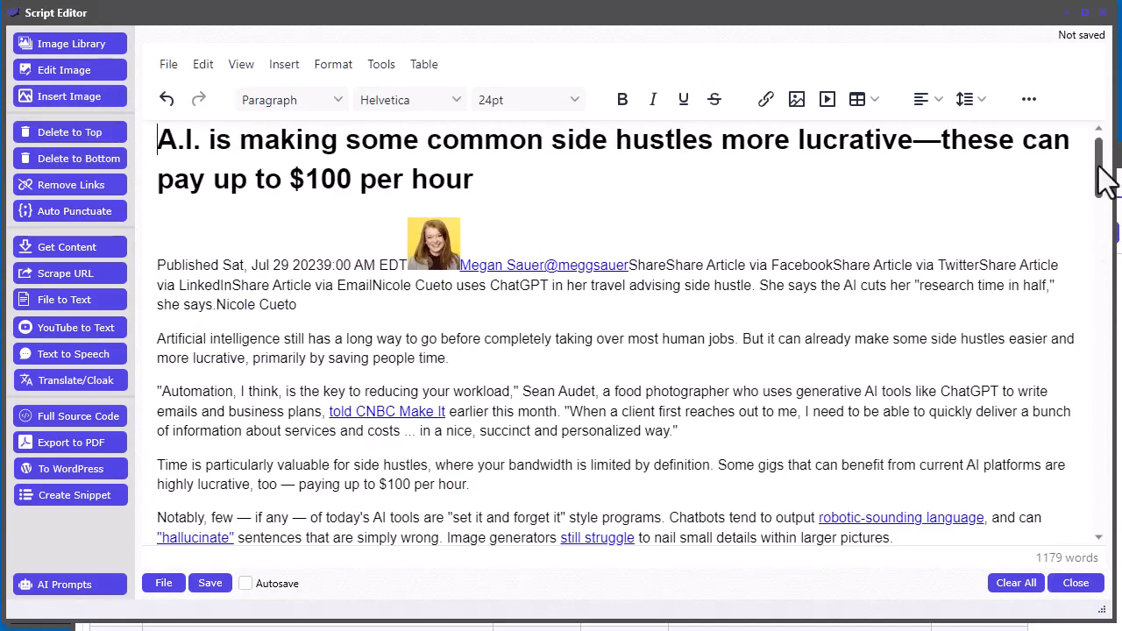
- Delete everything from the 'DON'T MISS' newsletter line to the end of the article
{"action": "left_click_drag", "start_coordinate": [1100, 166], "coordinate": [1072, 401]}
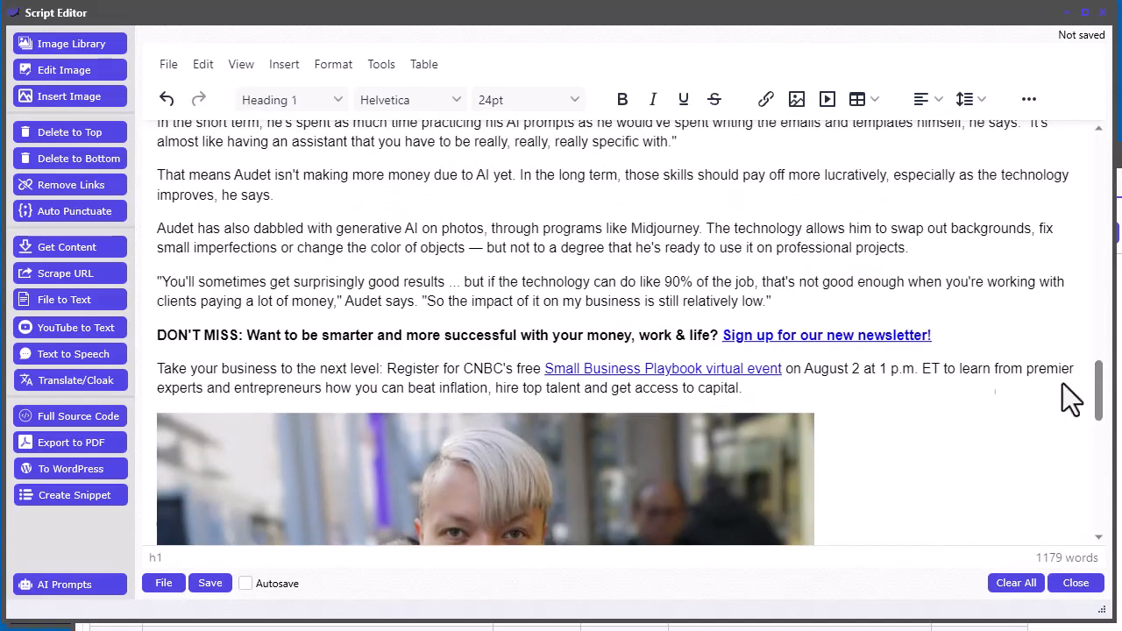
{"action": "left_click", "coordinate": [158, 337]}
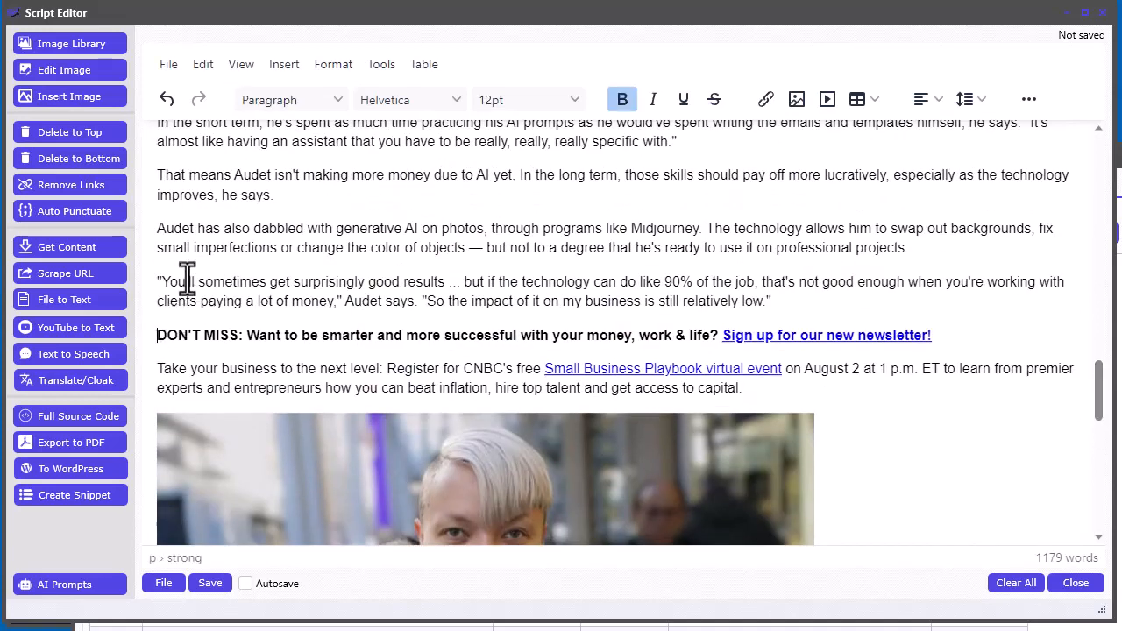
{"action": "left_click", "coordinate": [75, 159]}
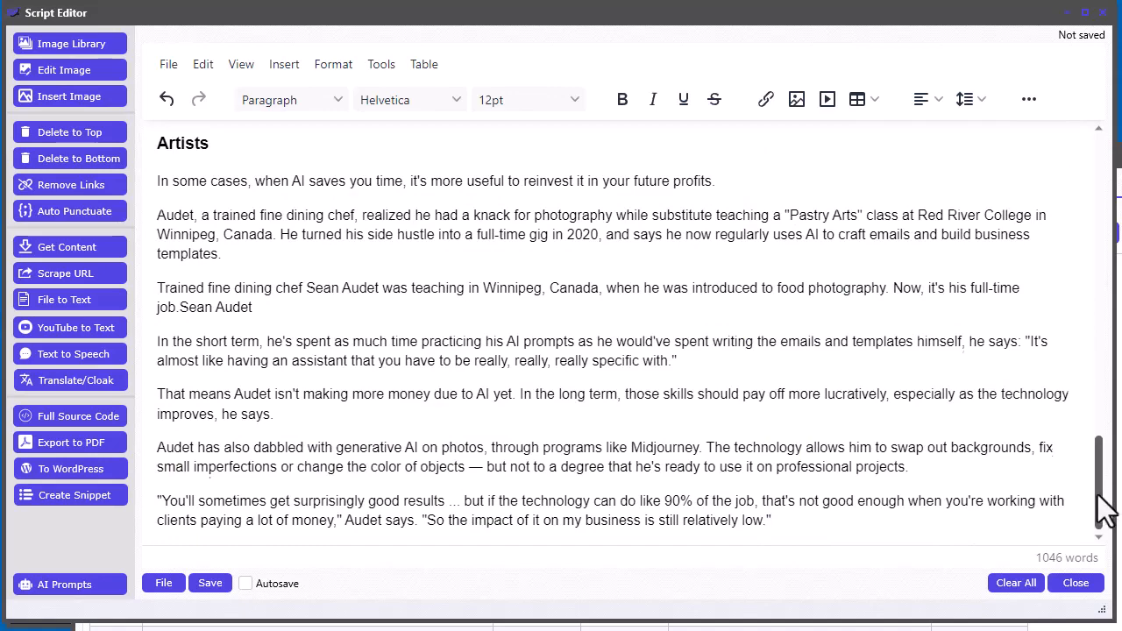
- Delete the publication date, author byline and share links below the headline
{"action": "left_click_drag", "start_coordinate": [1107, 509], "coordinate": [1105, 182]}
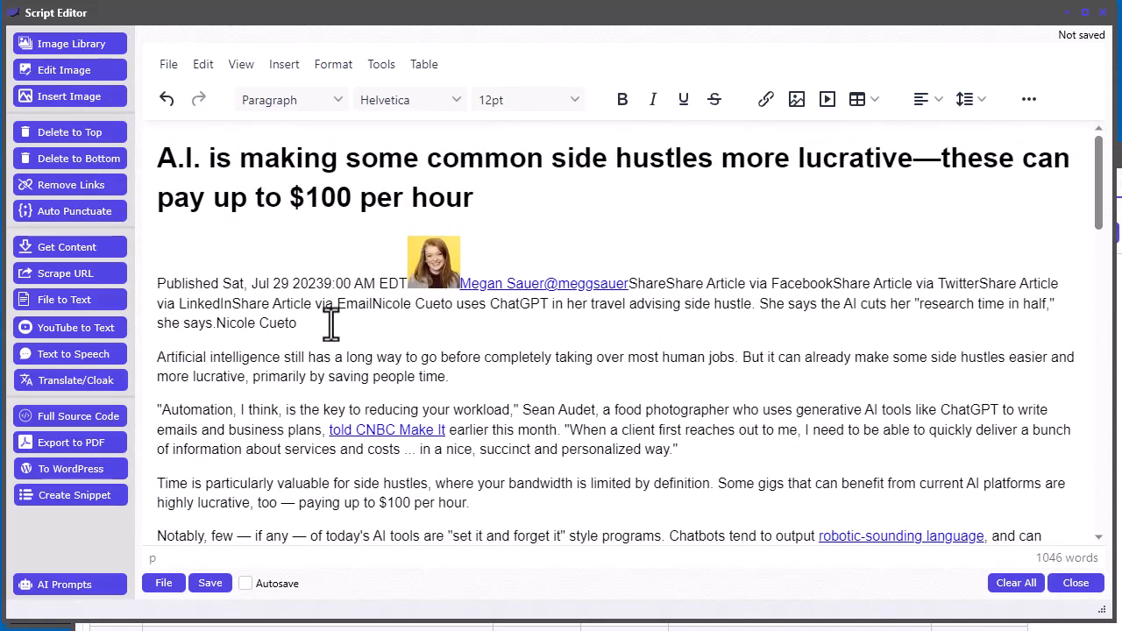
{"action": "left_click_drag", "start_coordinate": [331, 324], "coordinate": [158, 294]}
{"action": "key", "text": "Delete"}
{"action": "key", "text": "Delete"}
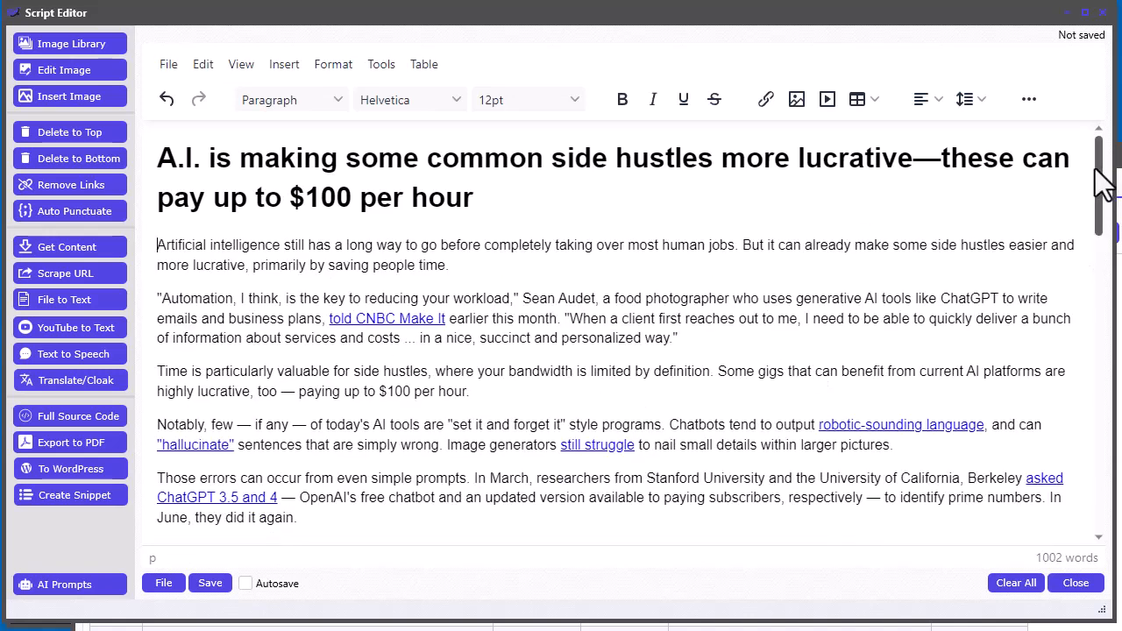
- Review the cleaned article and the Bing search results, switching between the editor and search windows
{"action": "left_click_drag", "start_coordinate": [1103, 184], "coordinate": [1096, 151]}
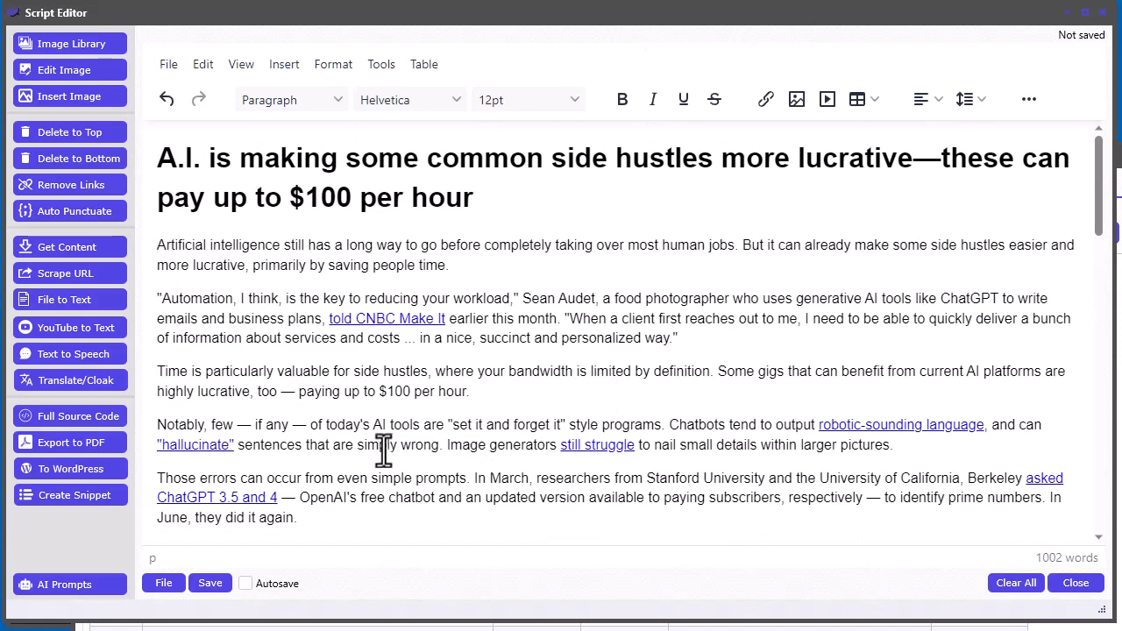
{"action": "scroll", "coordinate": [401, 444], "scroll_direction": "down", "scroll_amount": 4}
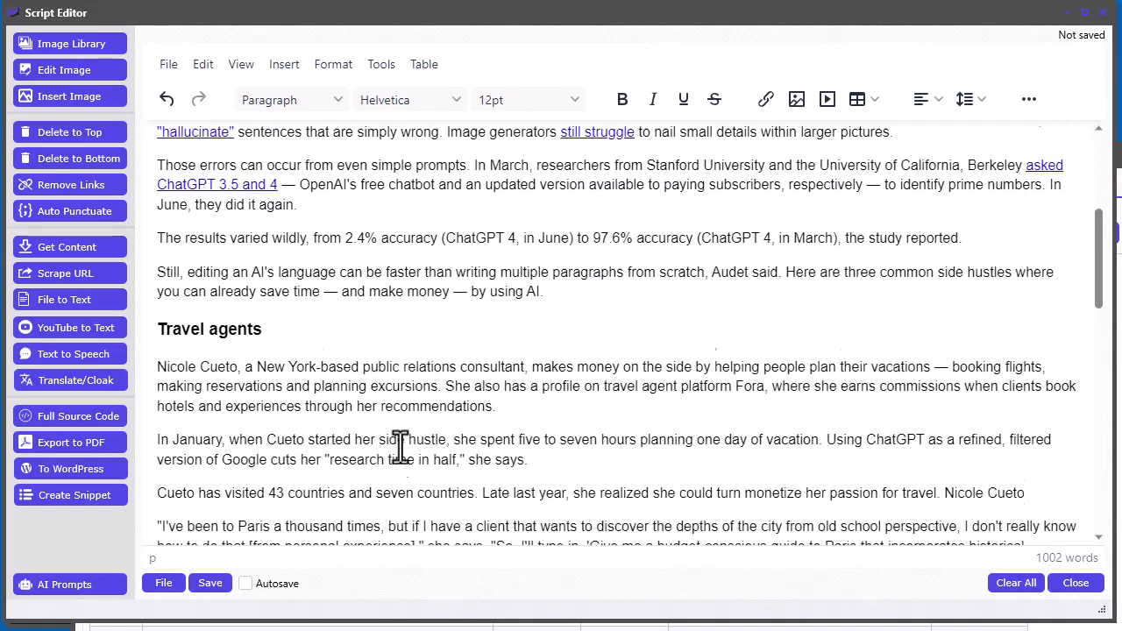
{"action": "scroll", "coordinate": [599, 326], "scroll_direction": "up", "scroll_amount": 4}
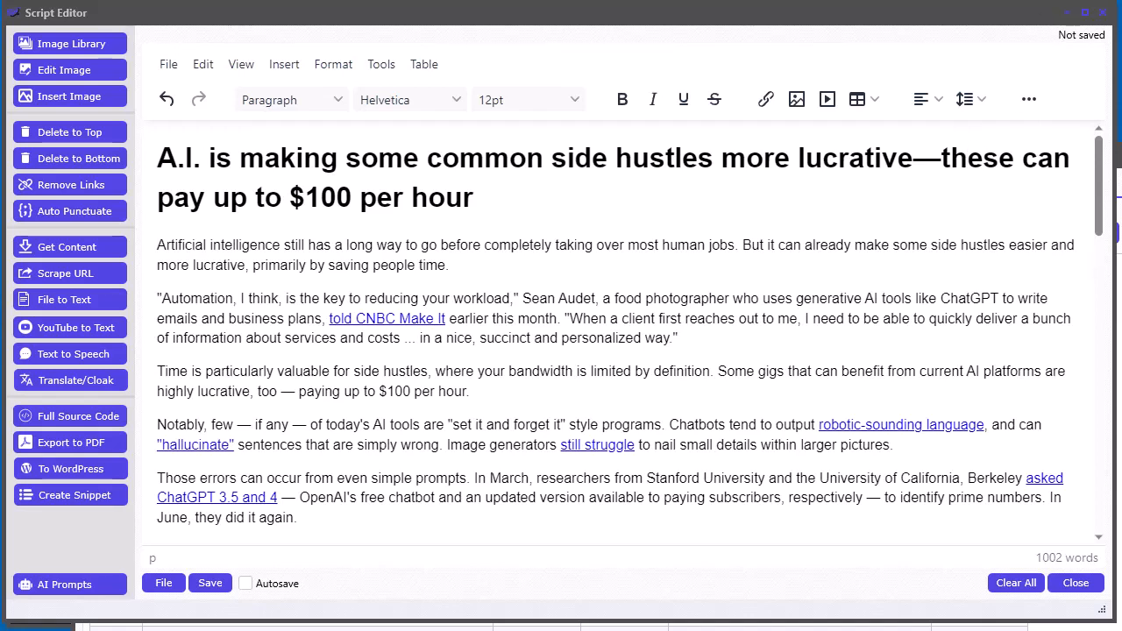
{"action": "left_click", "coordinate": [1120, 156]}
{"action": "left_click_drag", "start_coordinate": [961, 156], "coordinate": [890, 14]}
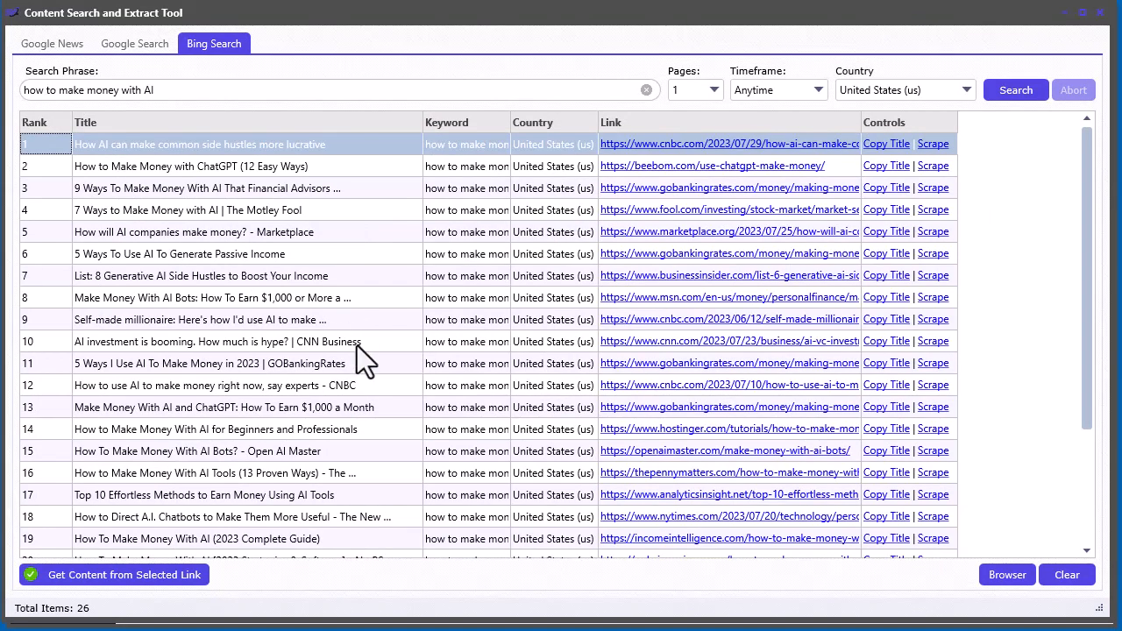
{"action": "scroll", "coordinate": [348, 361], "scroll_direction": "down", "scroll_amount": 6}
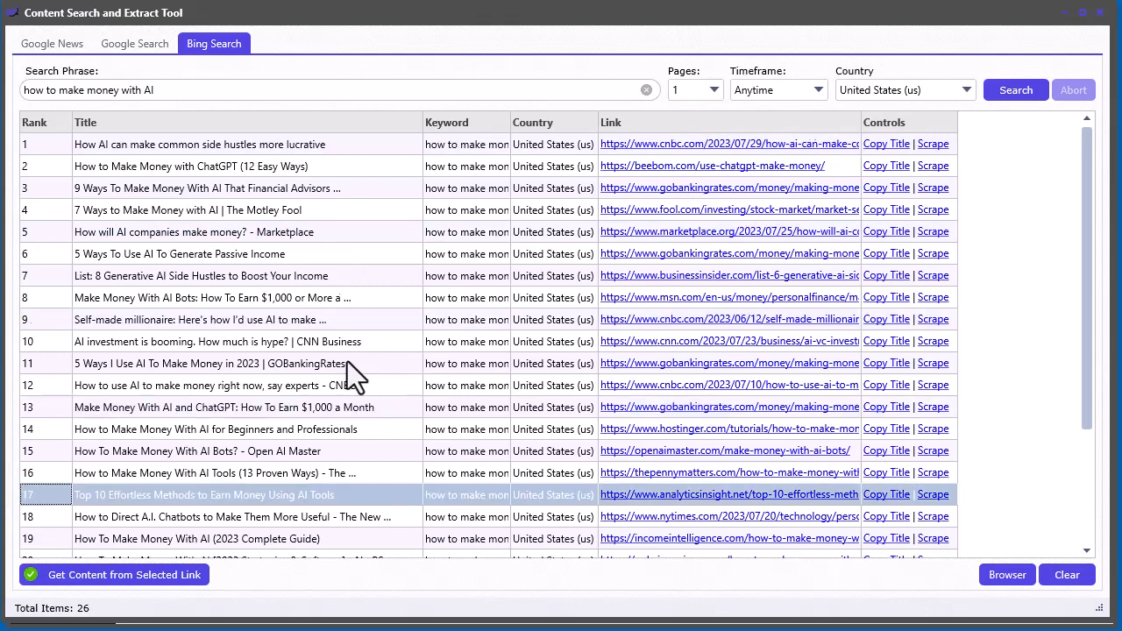
{"action": "scroll", "coordinate": [347, 361], "scroll_direction": "up", "scroll_amount": 6}
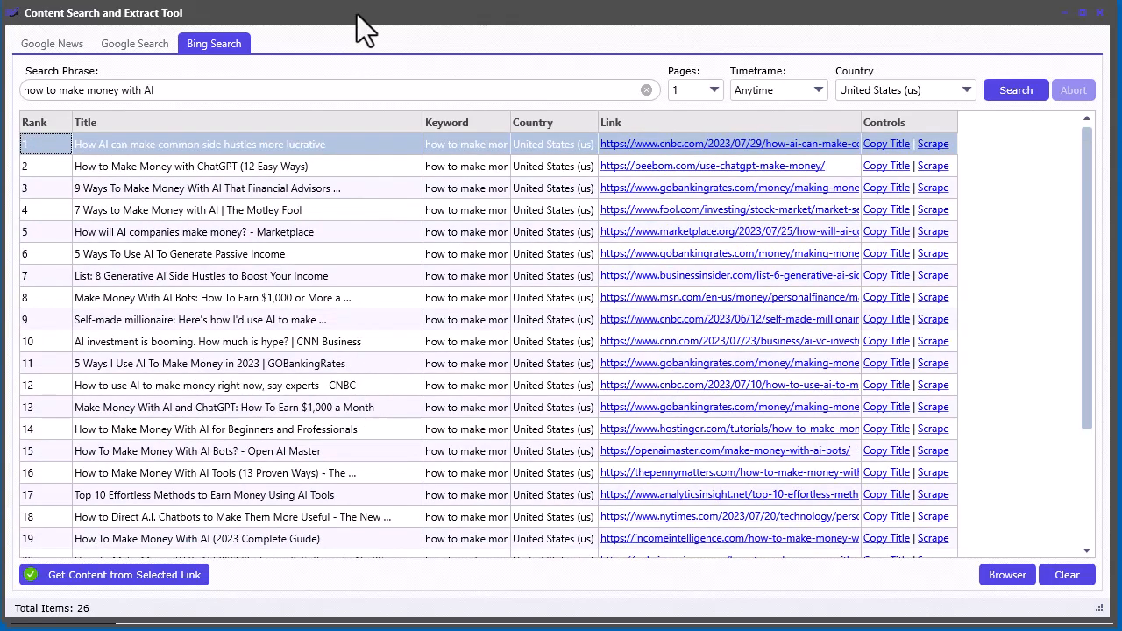
{"action": "left_click_drag", "start_coordinate": [357, 14], "coordinate": [933, 154]}
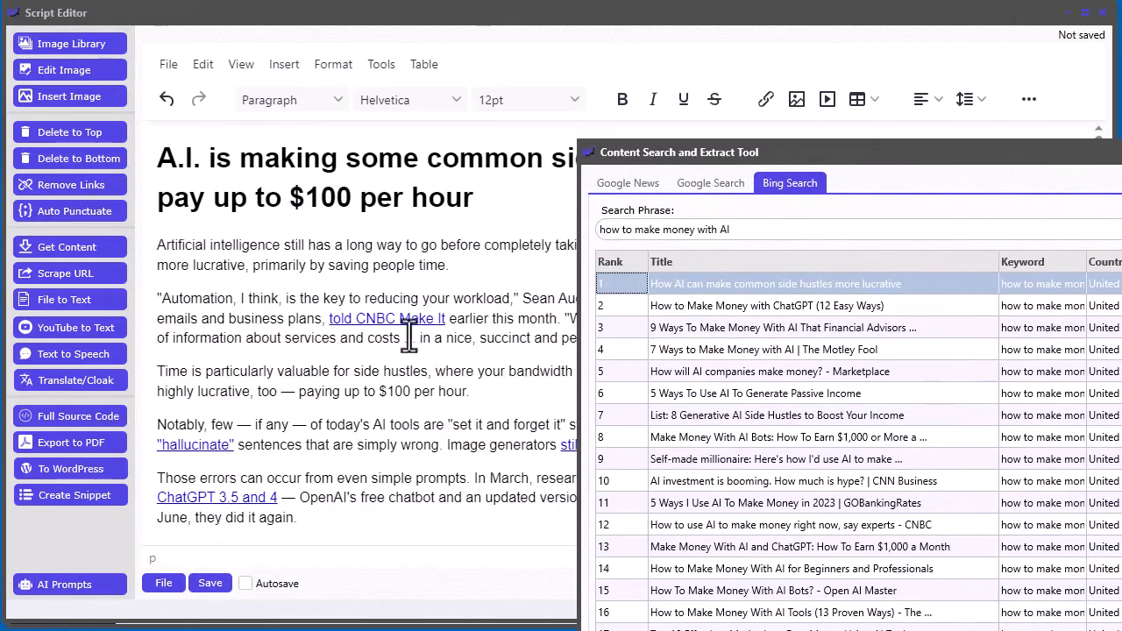
{"action": "left_click", "coordinate": [298, 383]}
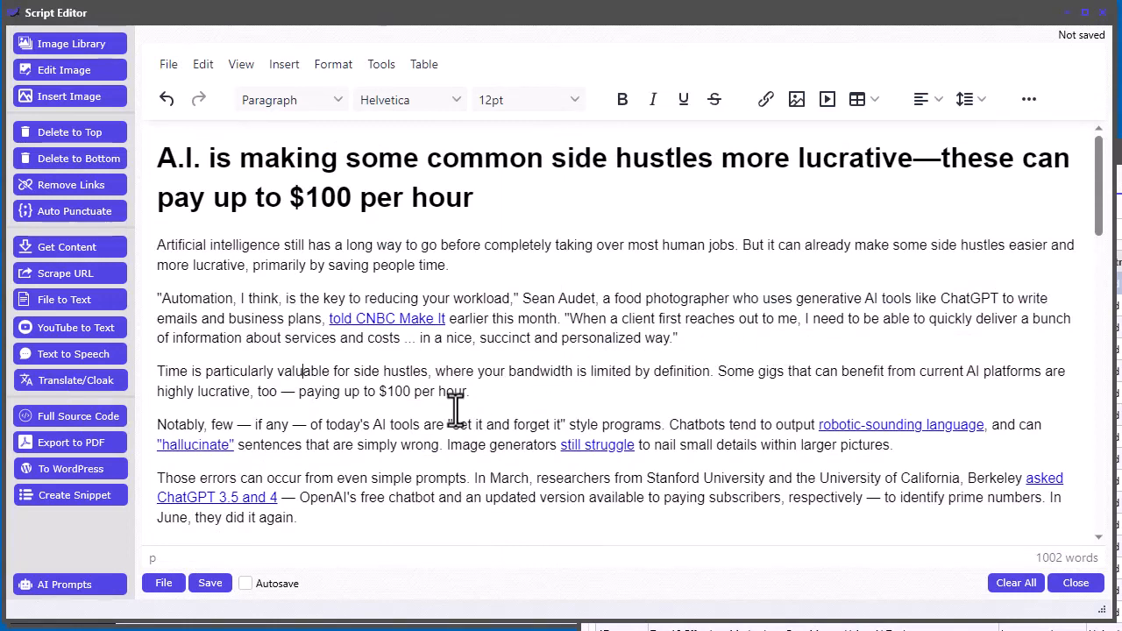
{"action": "scroll", "coordinate": [459, 424], "scroll_direction": "down", "scroll_amount": 1}
{"action": "scroll", "coordinate": [508, 320], "scroll_direction": "up", "scroll_amount": 1}
{"action": "left_click_drag", "start_coordinate": [1119, 149], "coordinate": [699, 24]}
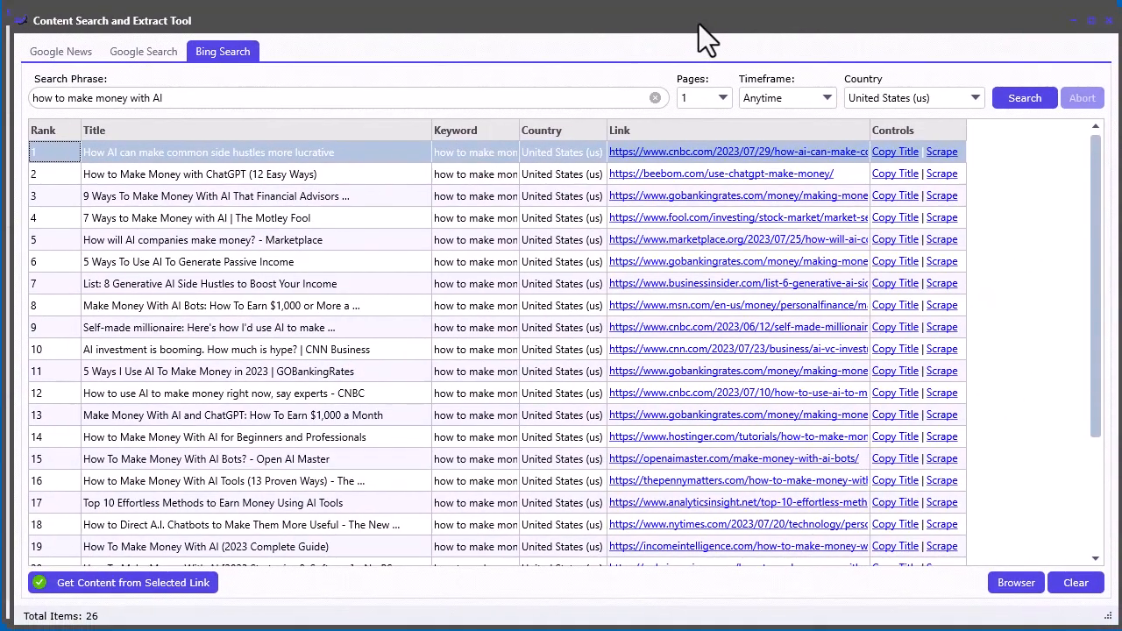